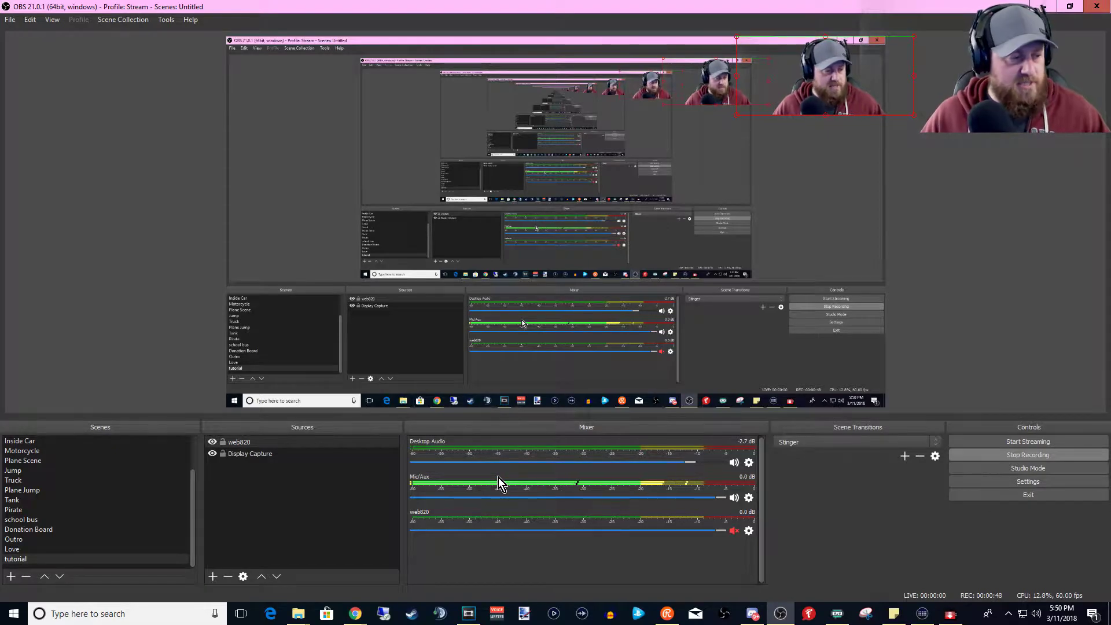
- Switch to Chrome and download the free YouTube Downloader for Windows installer from youtubedownloader.com
mouse_move(358, 619)
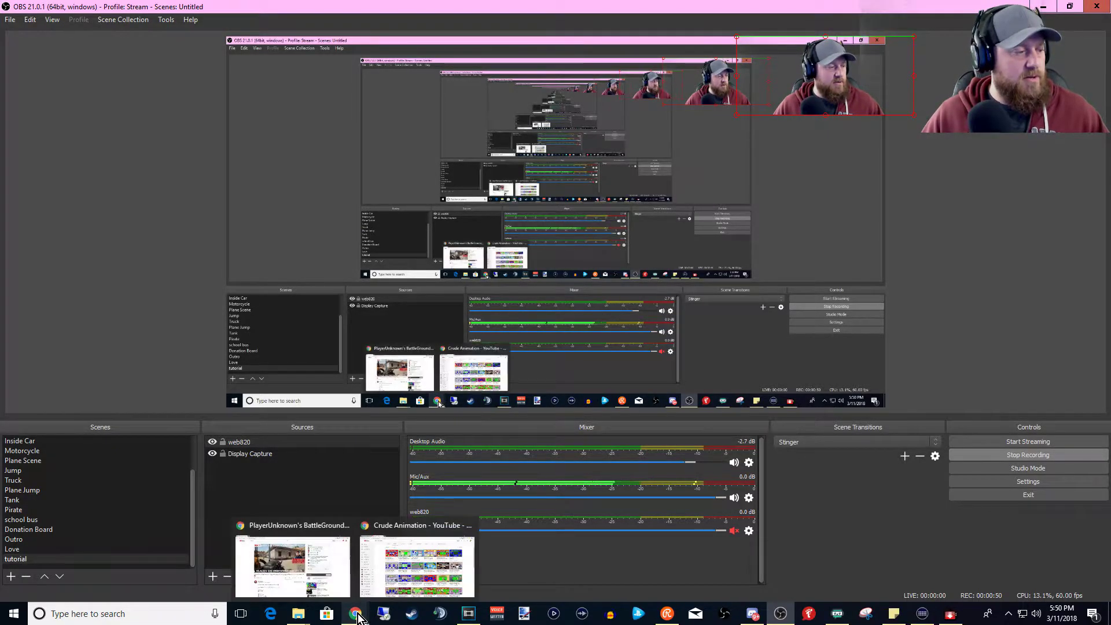
click(391, 569)
click(56, 9)
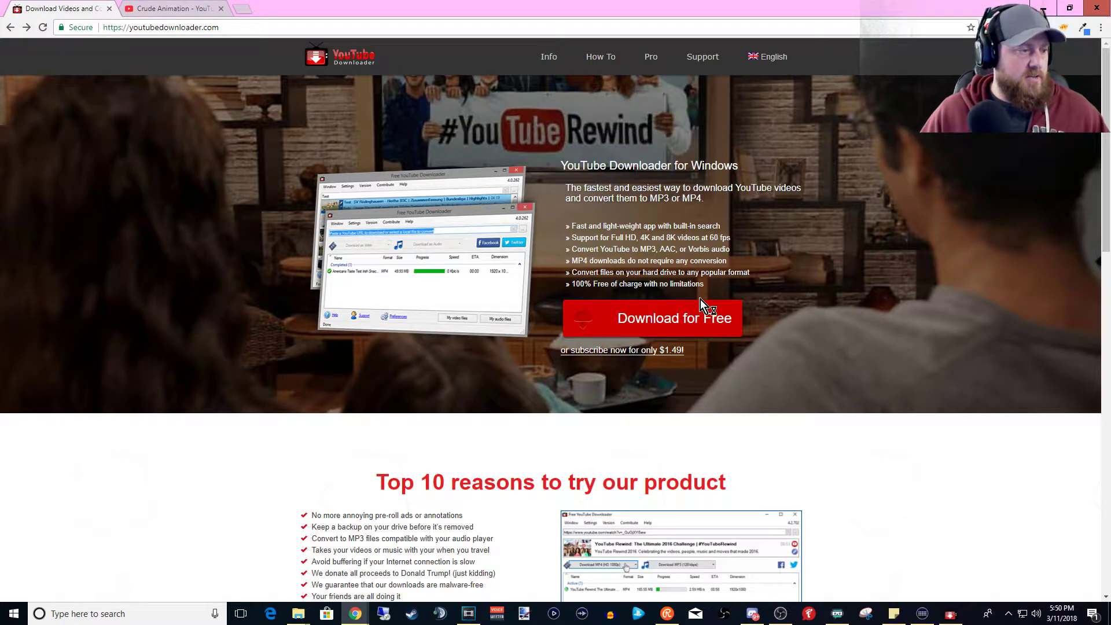
click(681, 320)
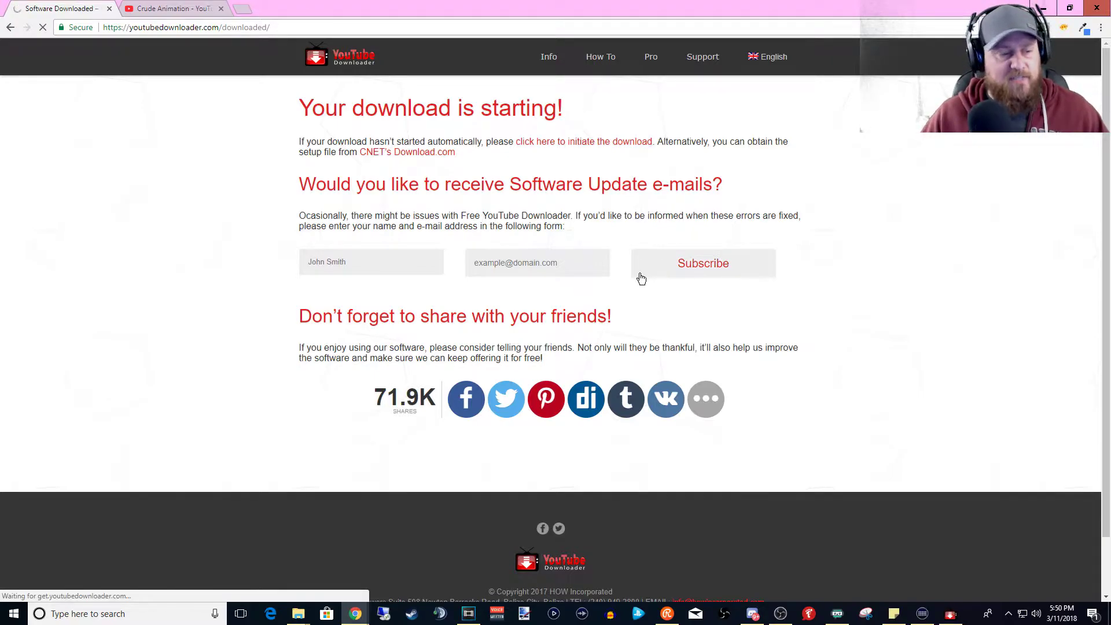
- Shut down the running Free YouTube Downloader application completely instead of minimizing it to the notification area
right_click(951, 613)
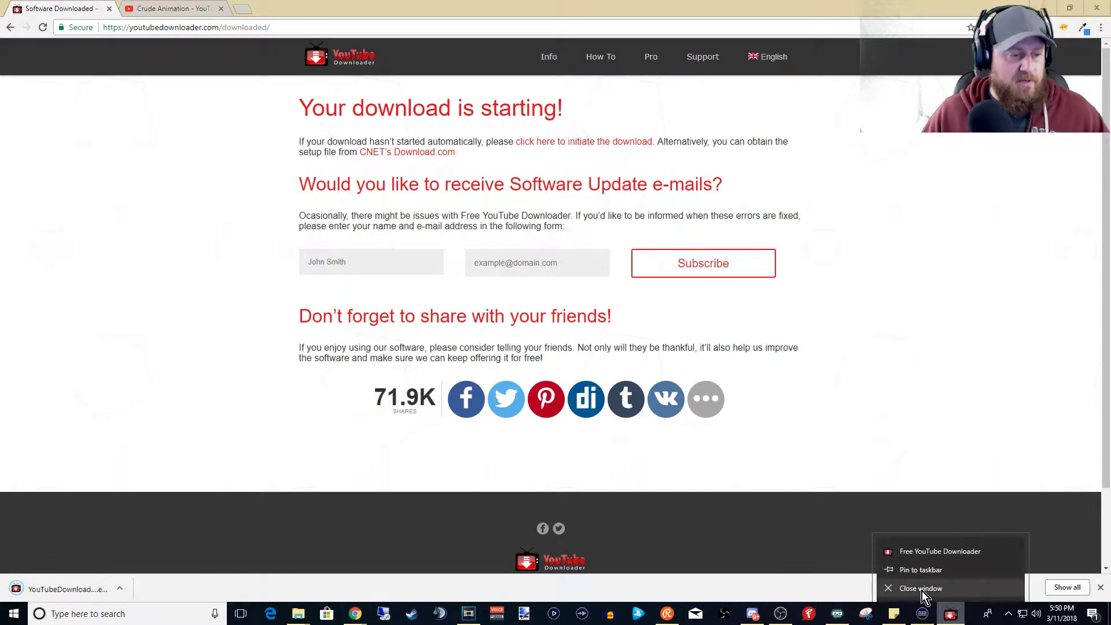
click(922, 589)
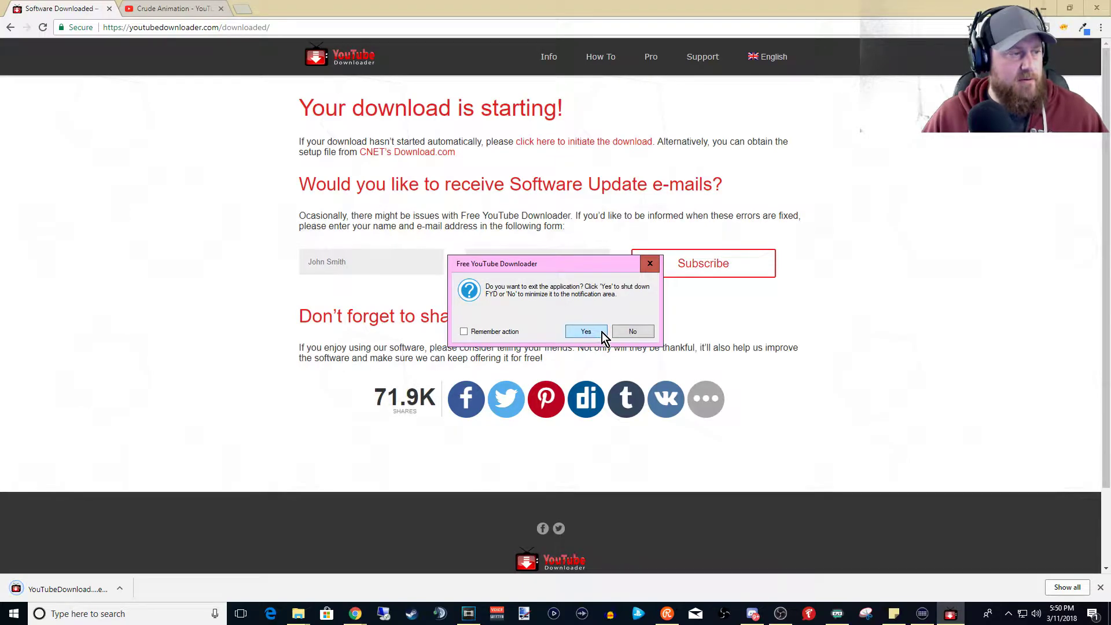
click(585, 331)
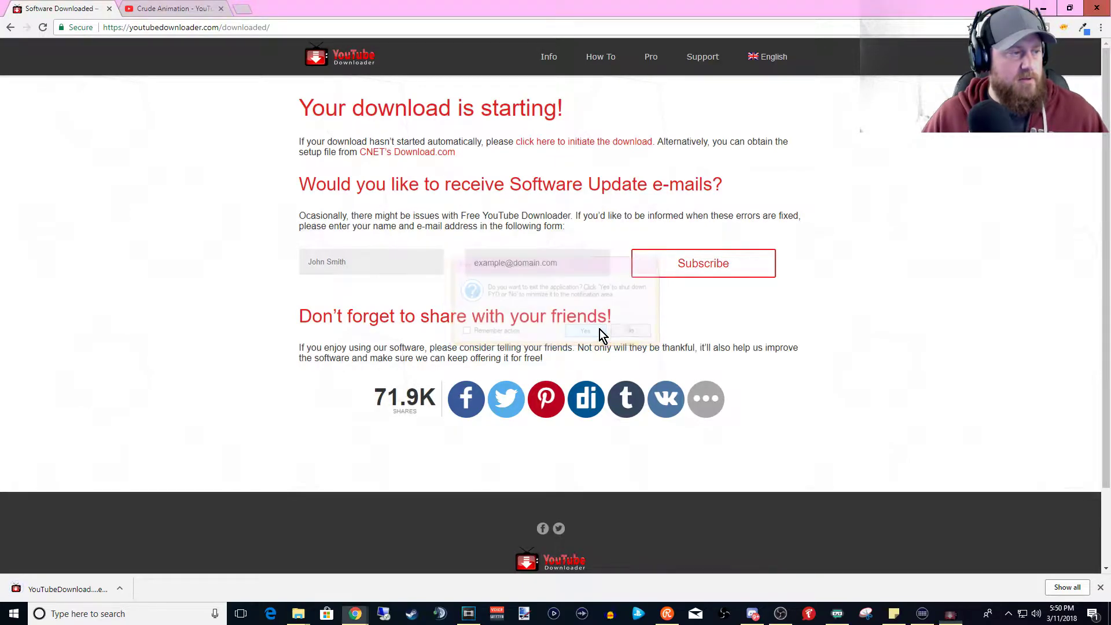
- Install YouTube Downloader from the downloaded setup file, accepting the license agreement and skipping the Yahoo search and GOM Player offers
click(64, 589)
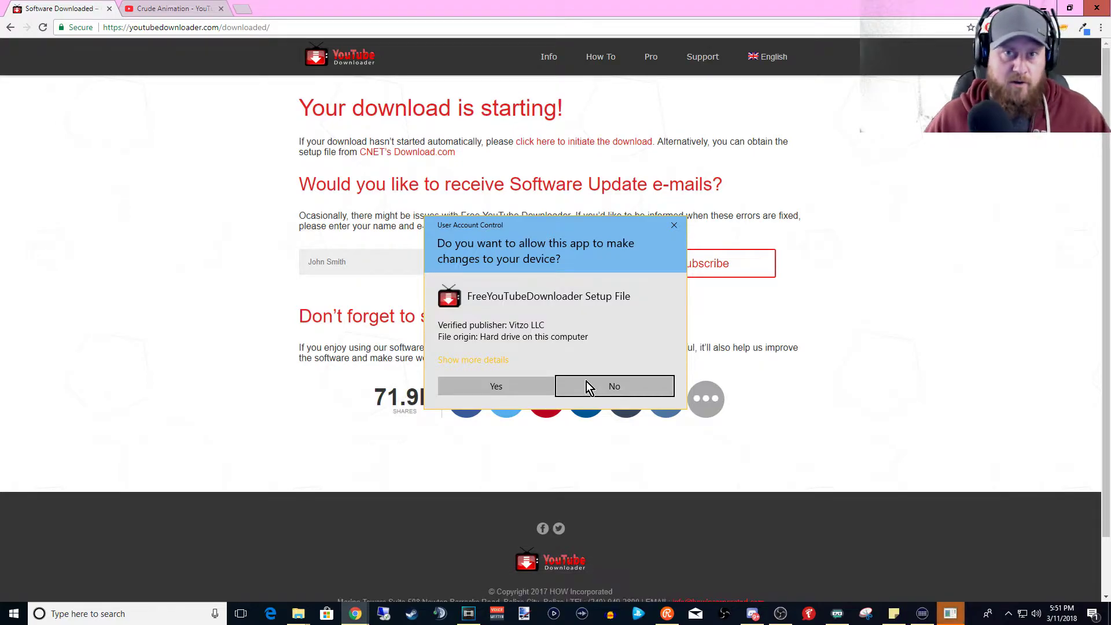
click(498, 387)
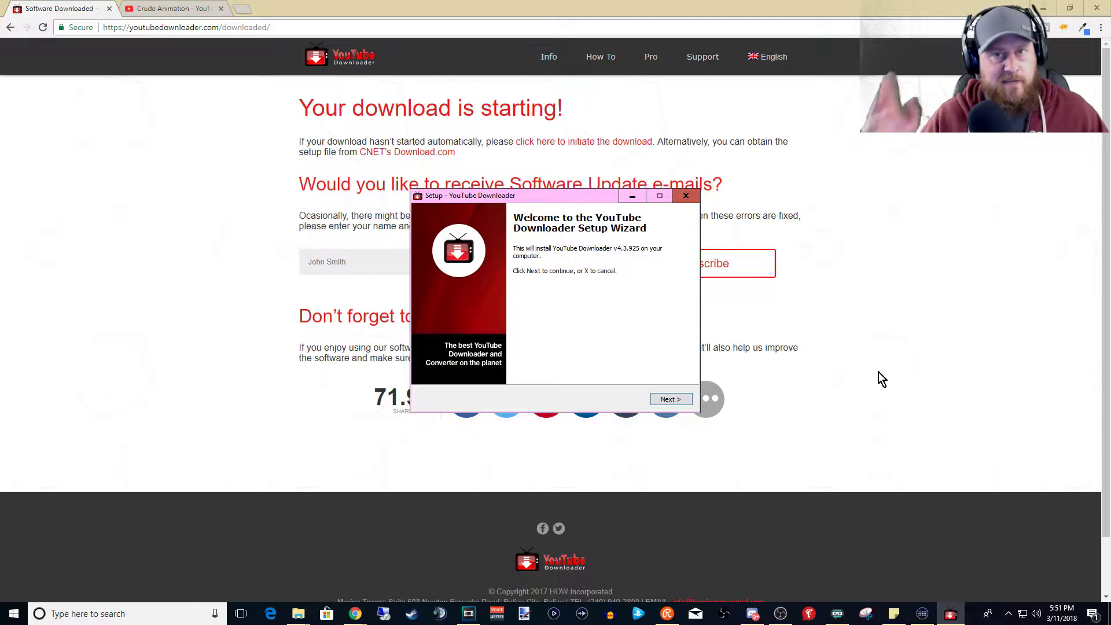
click(679, 399)
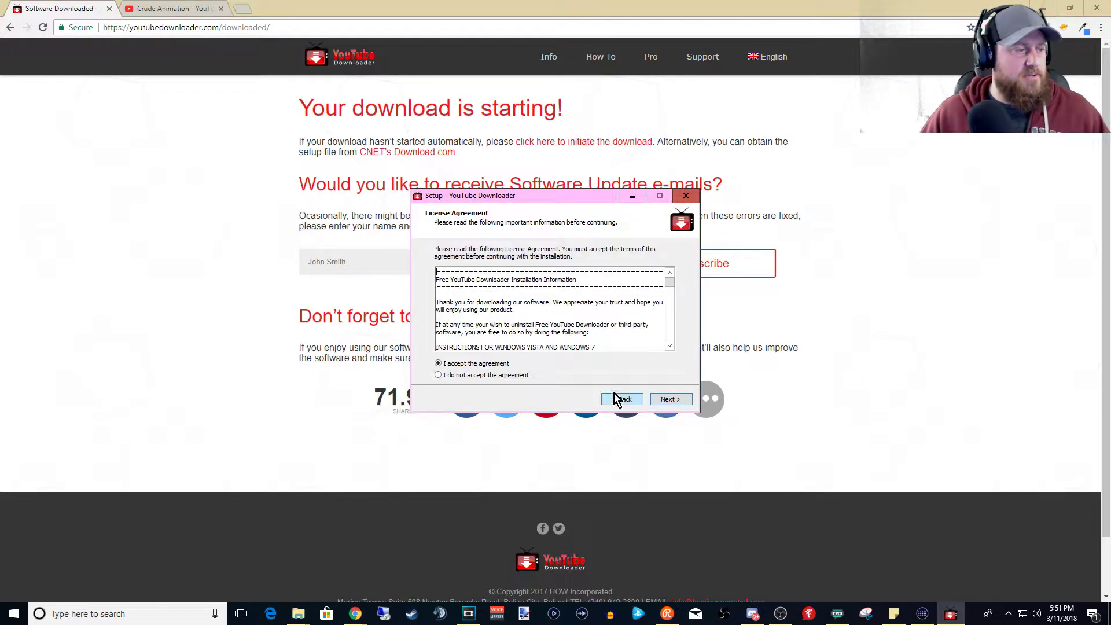
click(676, 401)
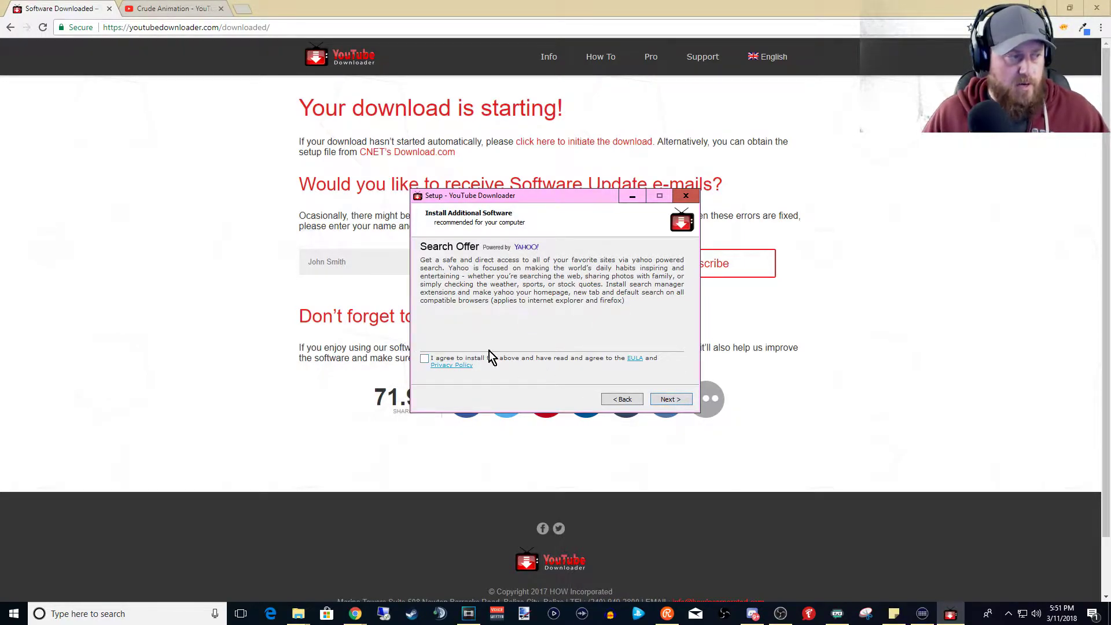
click(675, 407)
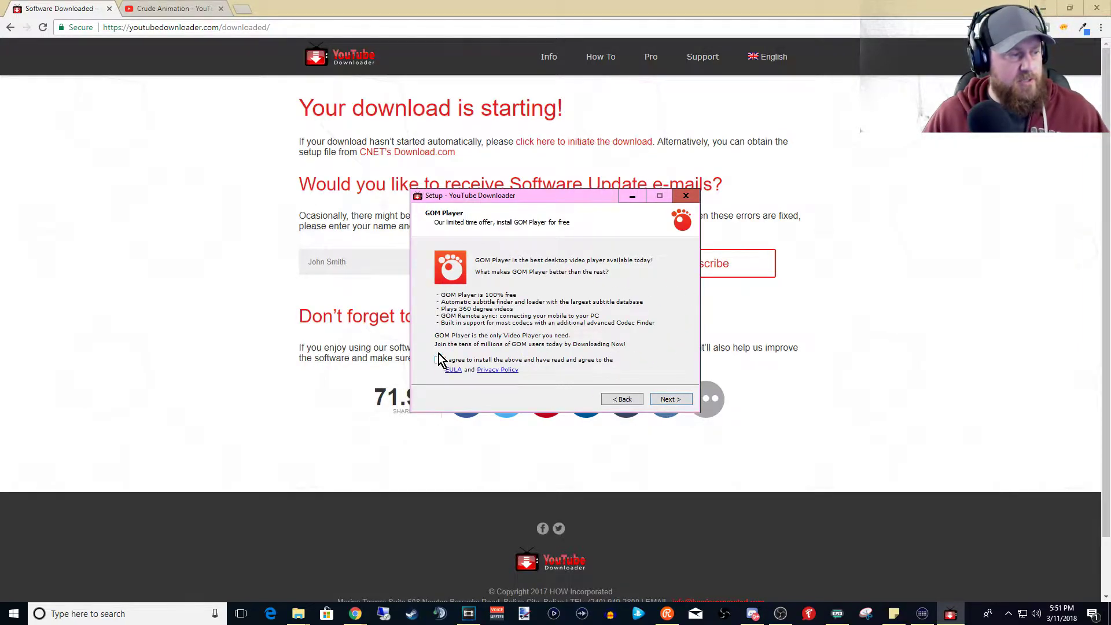
click(671, 400)
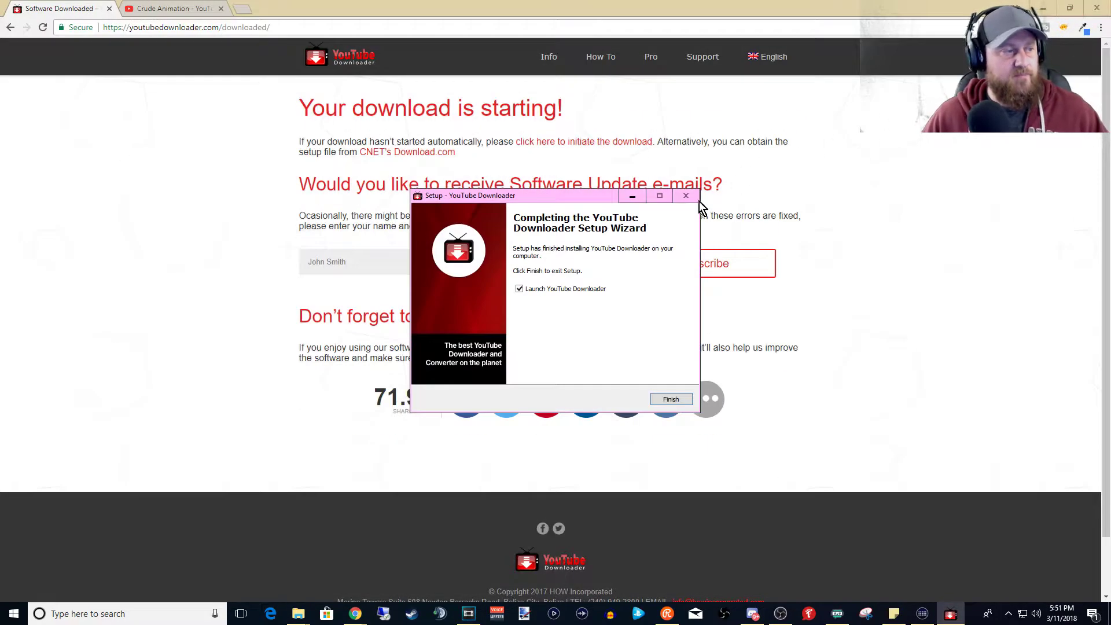
click(671, 399)
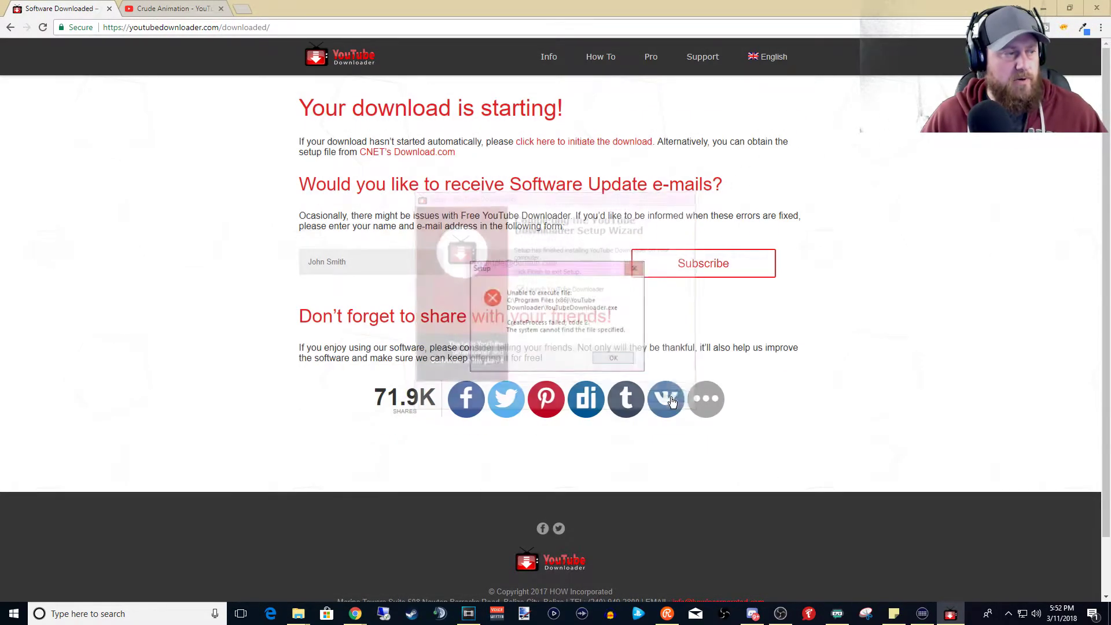
click(615, 357)
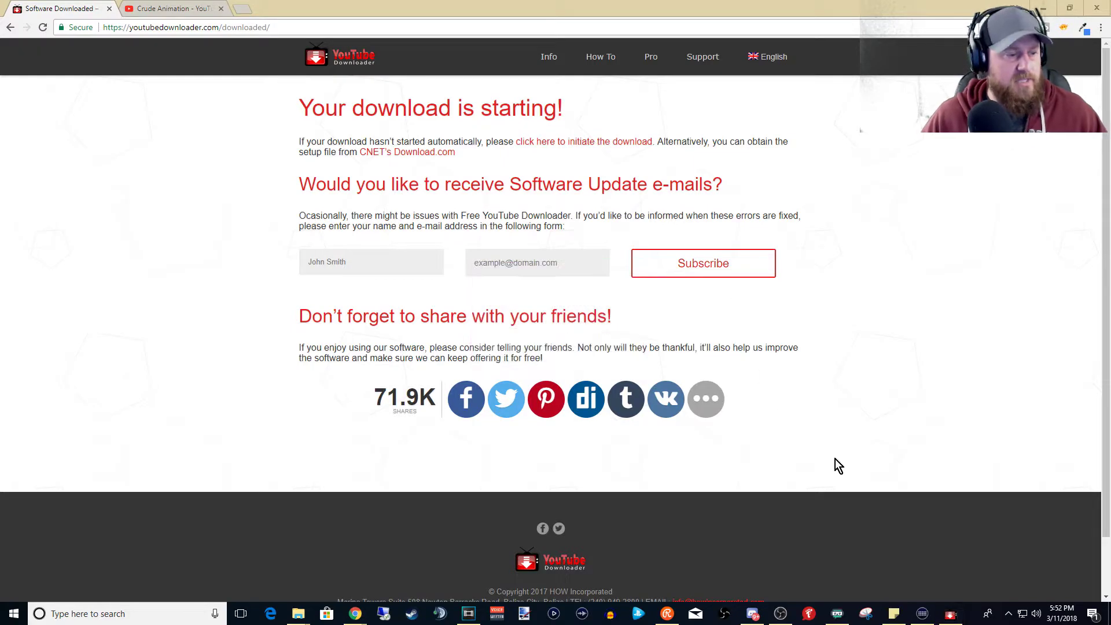
- Search the computer for "you" and launch Free YouTube Downloader
click(14, 613)
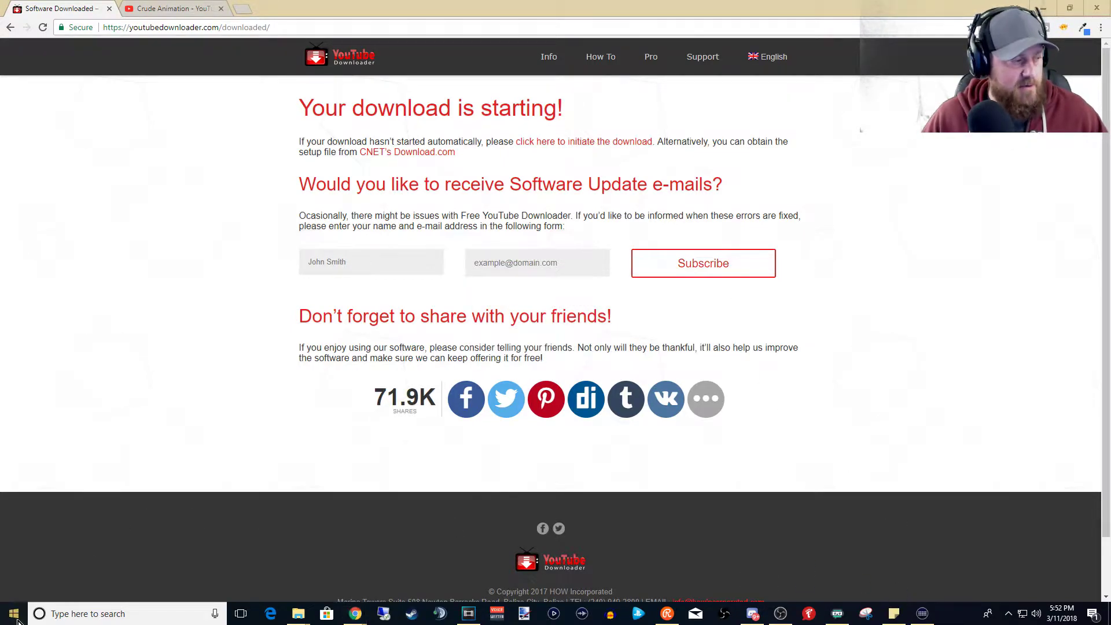
text(you)
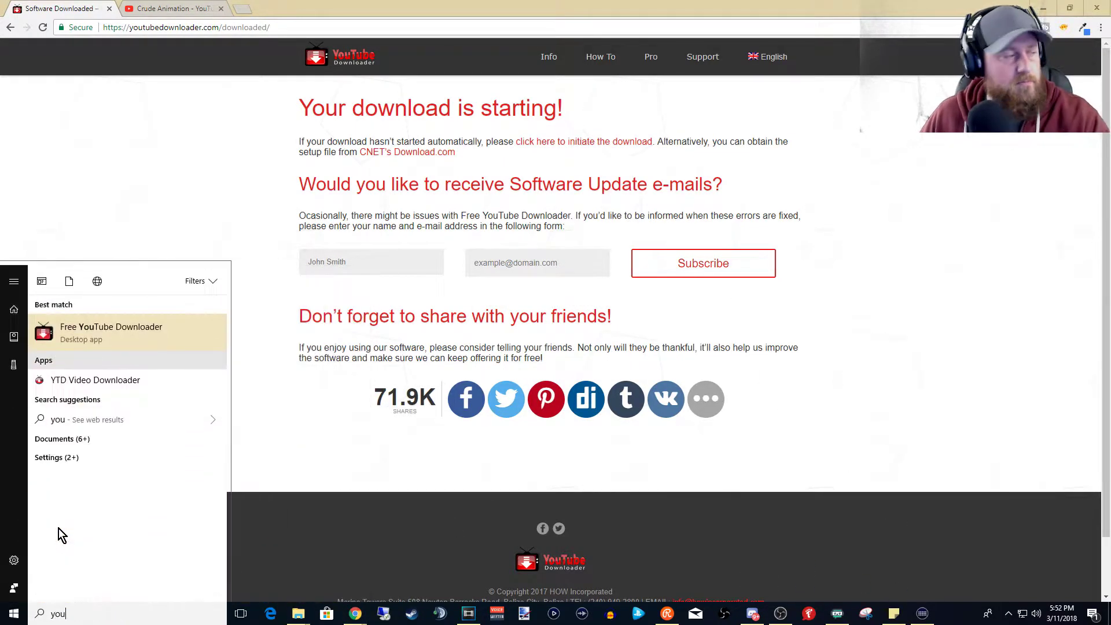
click(97, 333)
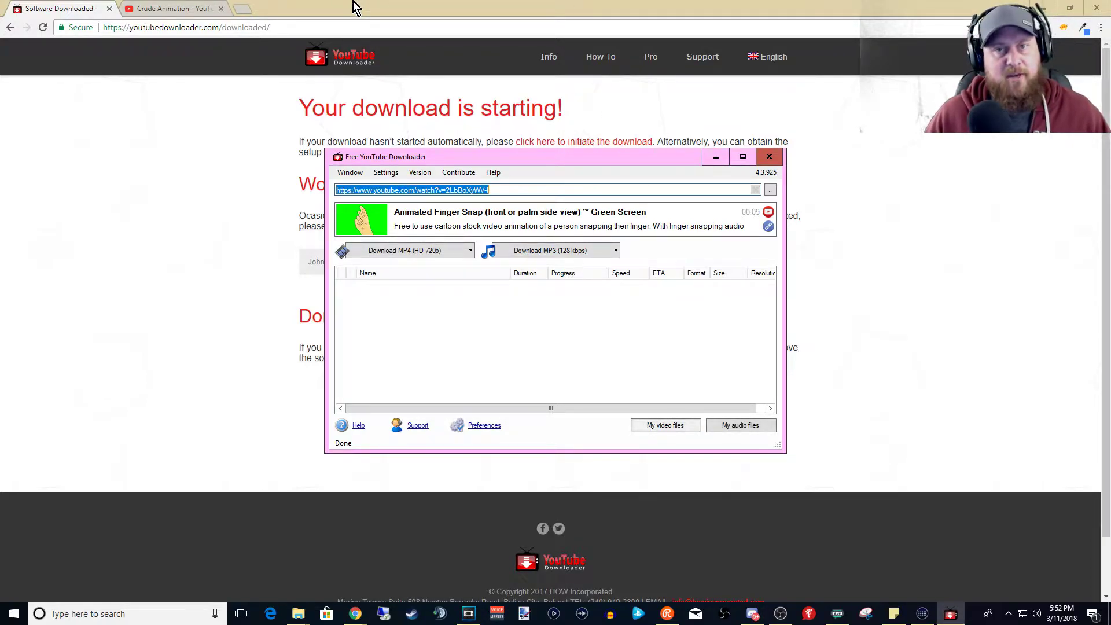
- On the Crude Animation channel's home page on YouTube, open the video "Animated Hand and Lighter Transition ~ Green Screen"
click(162, 8)
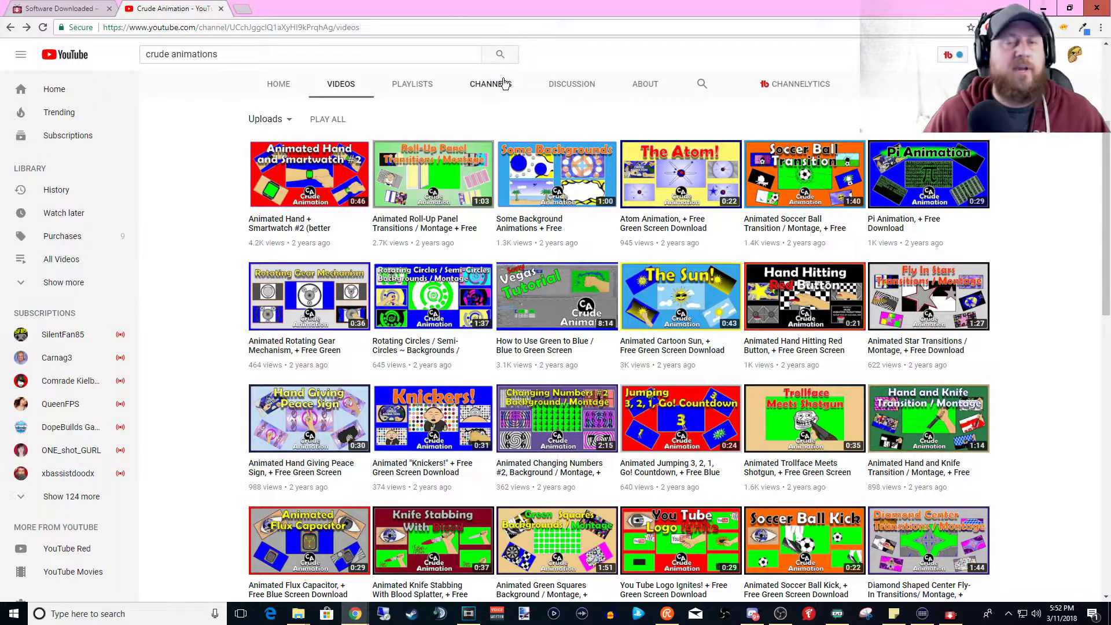
click(290, 86)
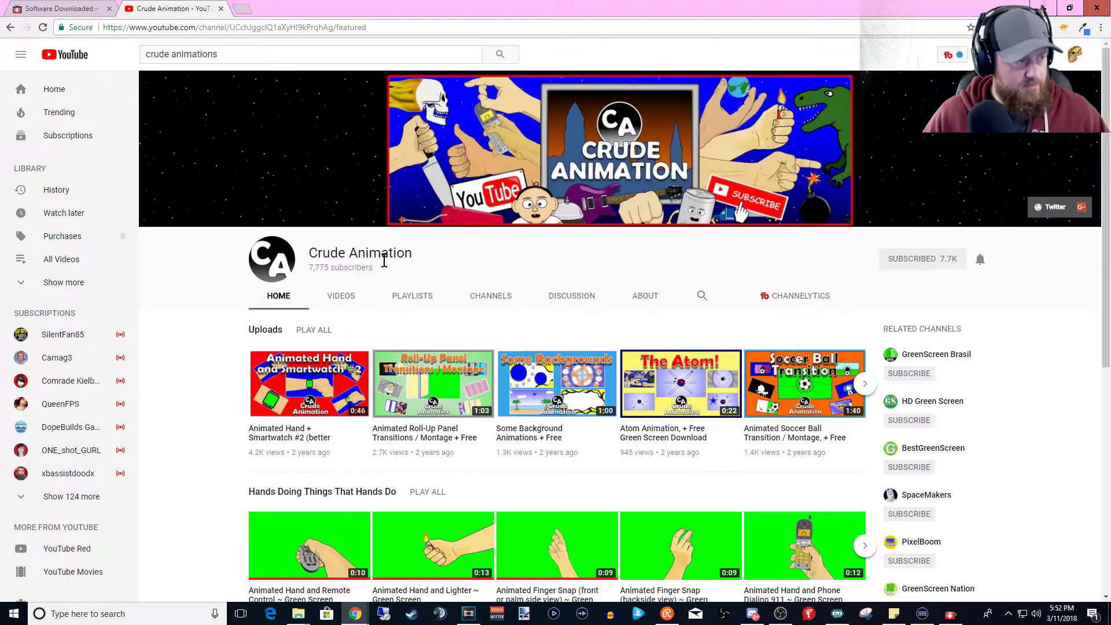
scroll(417, 315, down, 4)
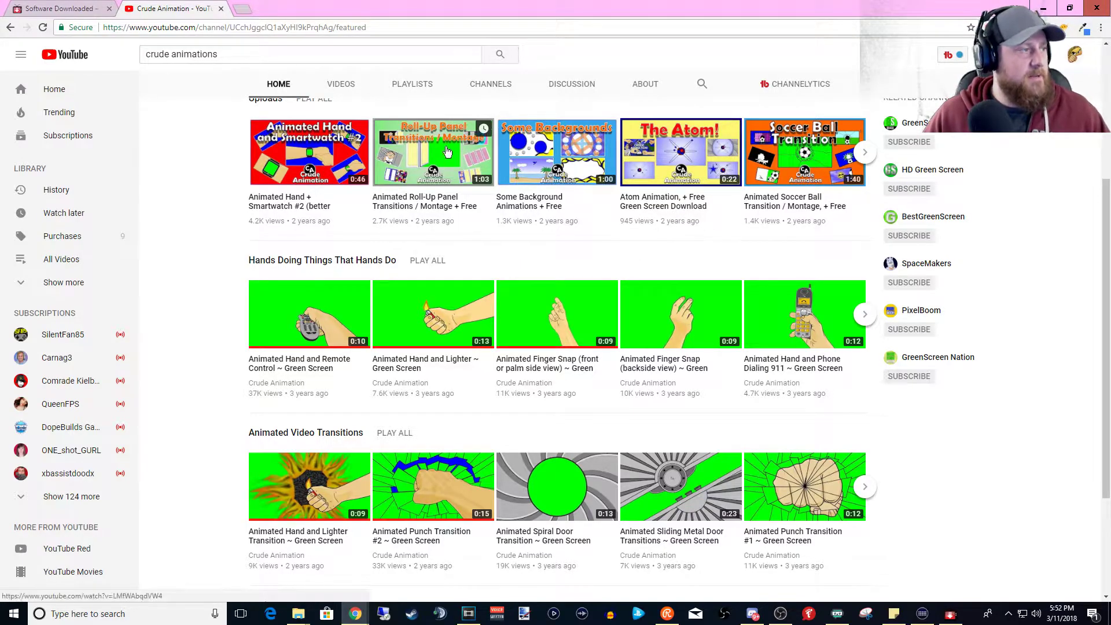
scroll(328, 375, down, 2)
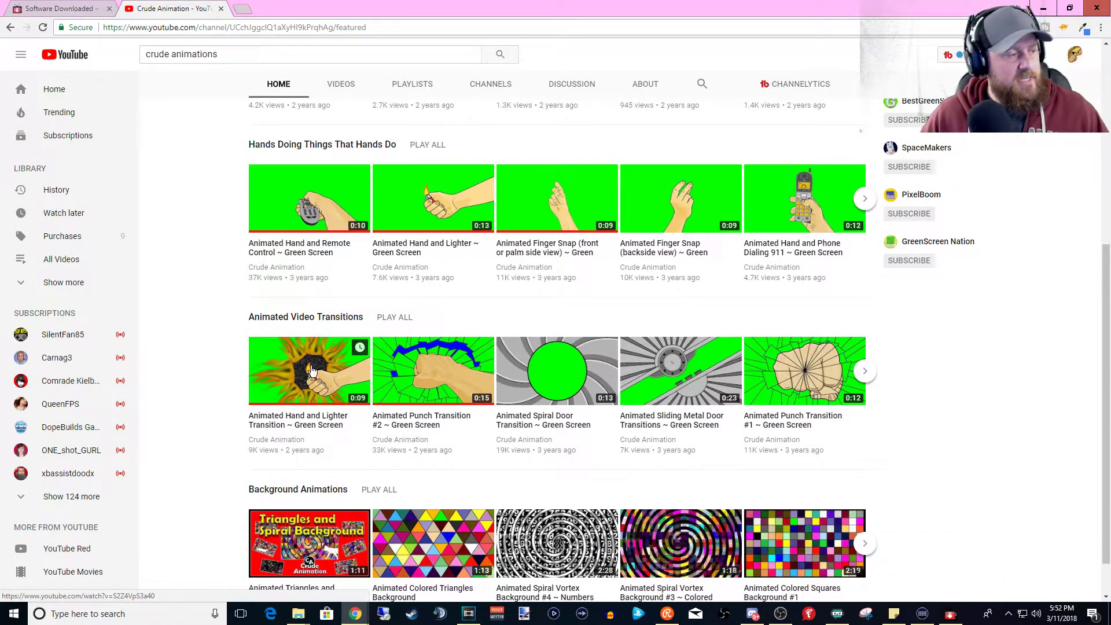
click(305, 375)
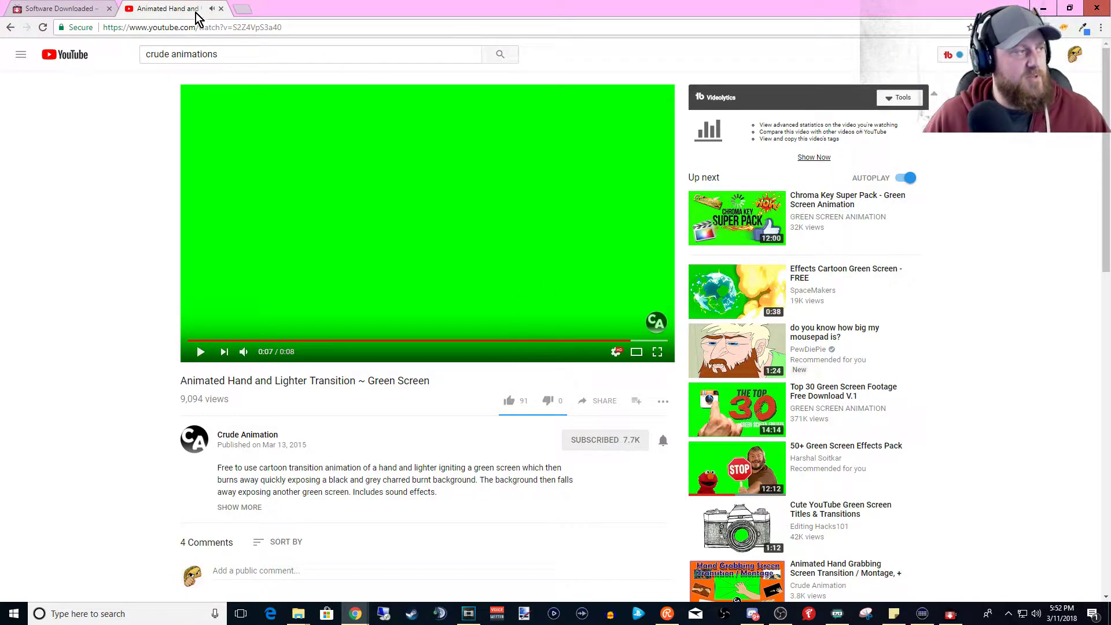
- Copy the video's URL and download the video in Free YouTube Downloader as MP4 (HD 720p)
click(309, 30)
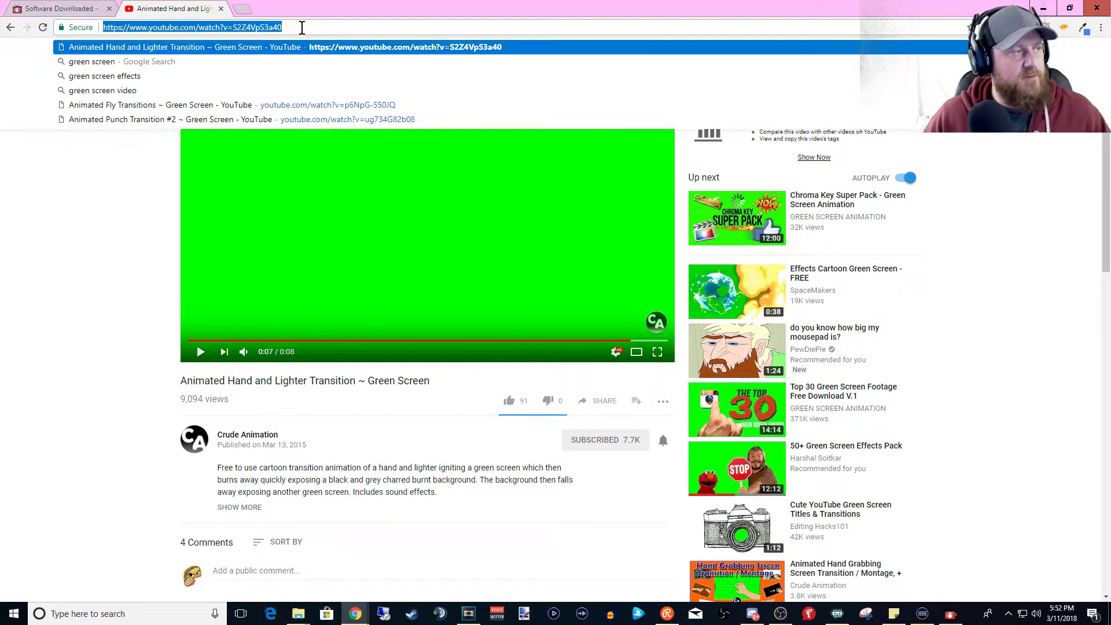
right_click(212, 31)
click(240, 75)
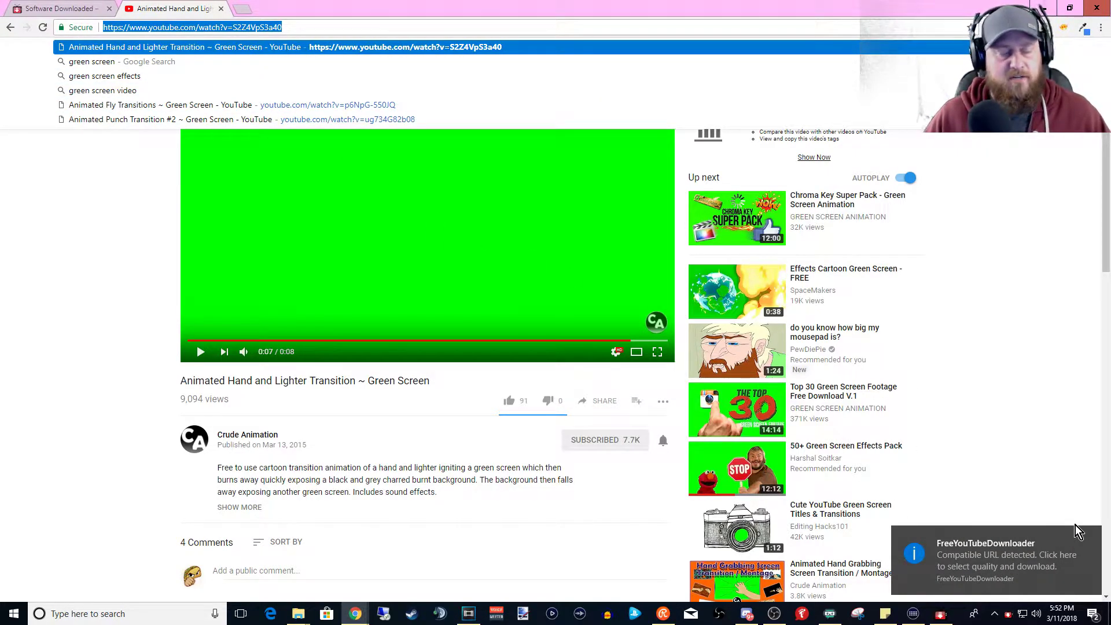
click(940, 613)
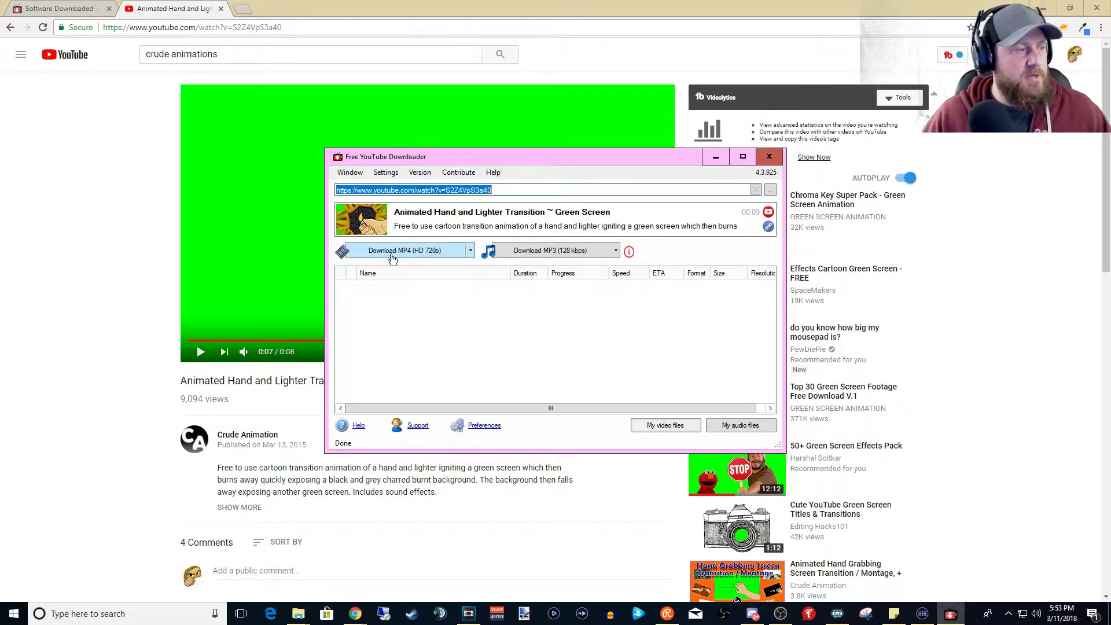
click(447, 255)
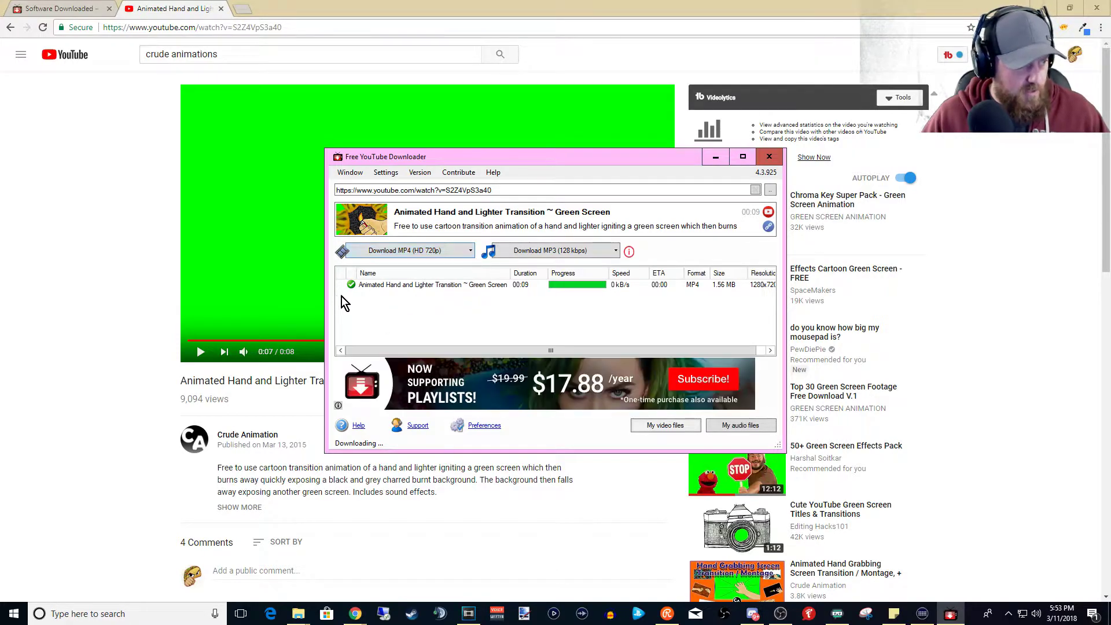
- Open the finished download's file location and select "Animated Hand and Lighter Transition ~ Green Screen (1).mp4" in the folder
right_click(472, 286)
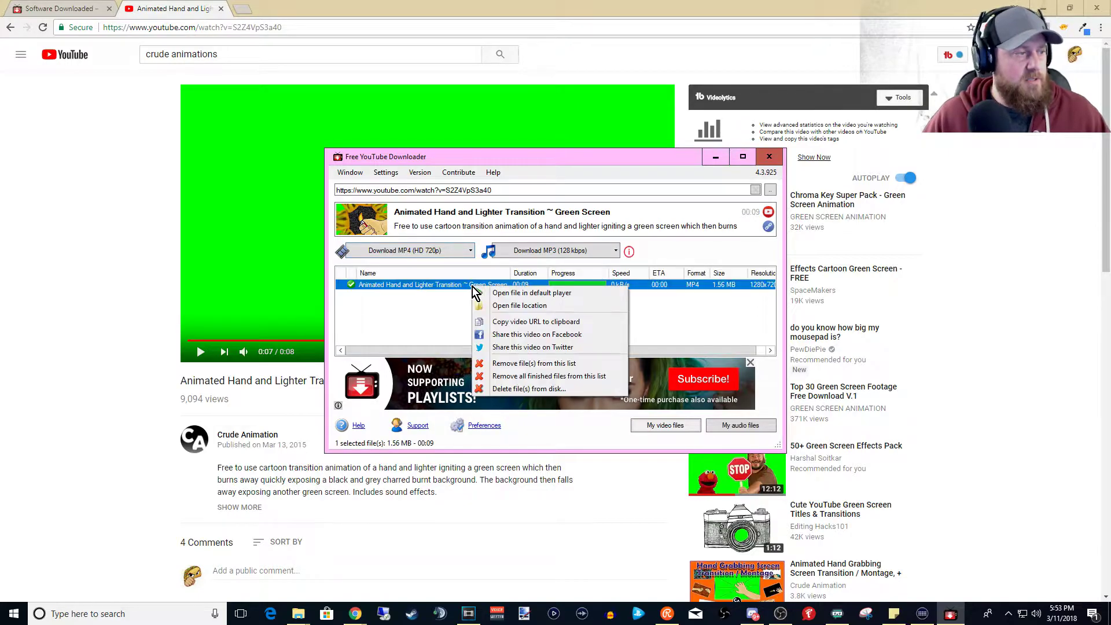
click(541, 306)
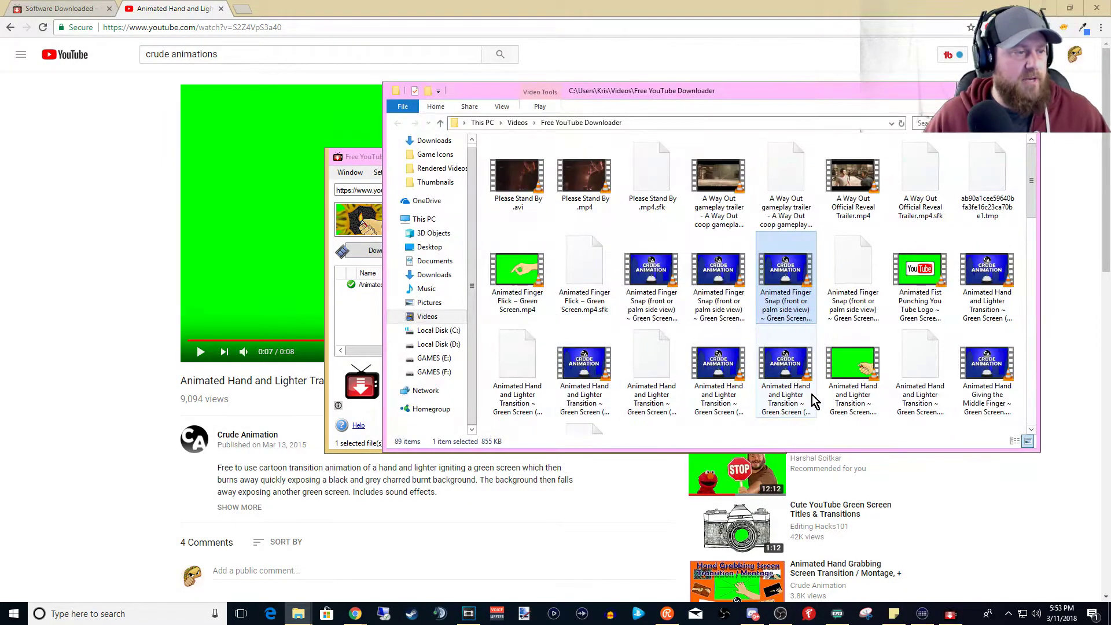
drag(775, 93, 660, 252)
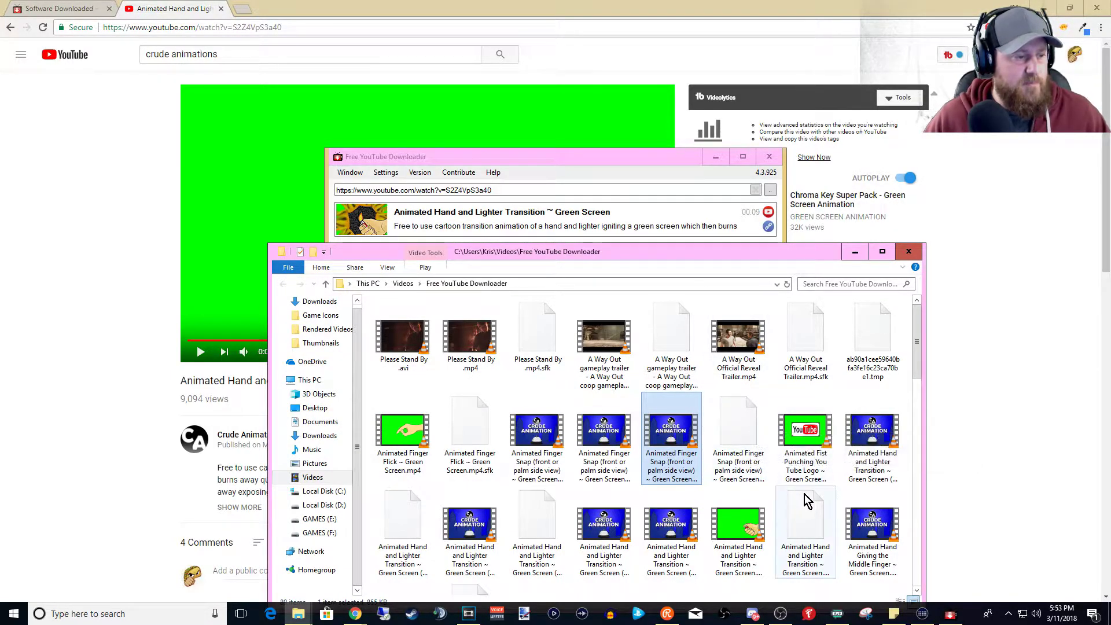
click(867, 436)
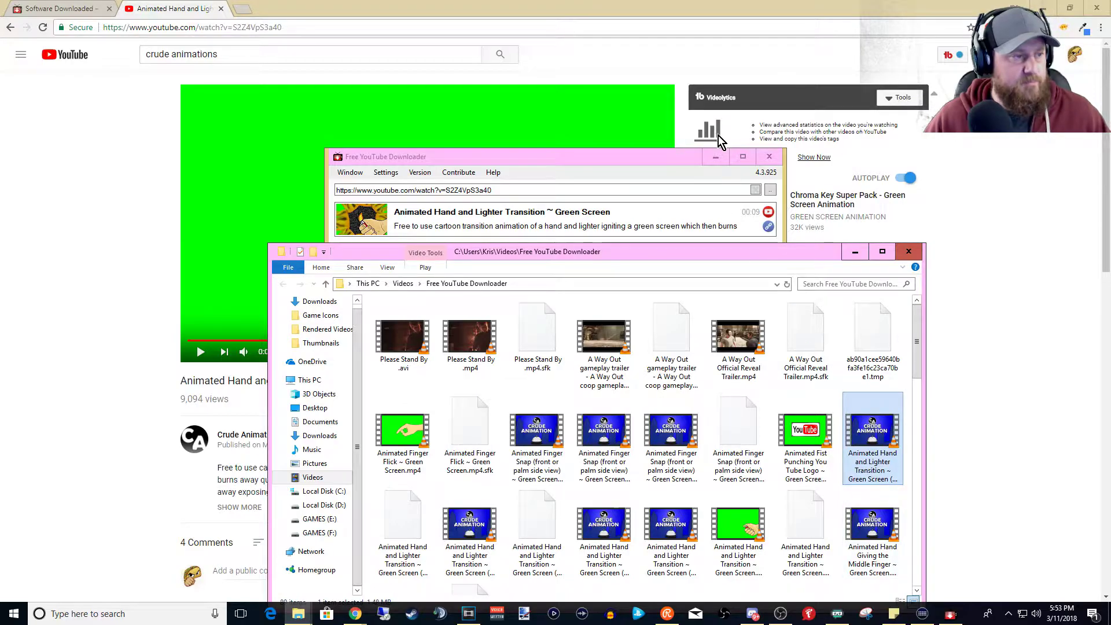
- Minimize the downloader and browser, switch to Vegas Pro, and place the Free YouTube Downloader folder window in front of it
click(716, 157)
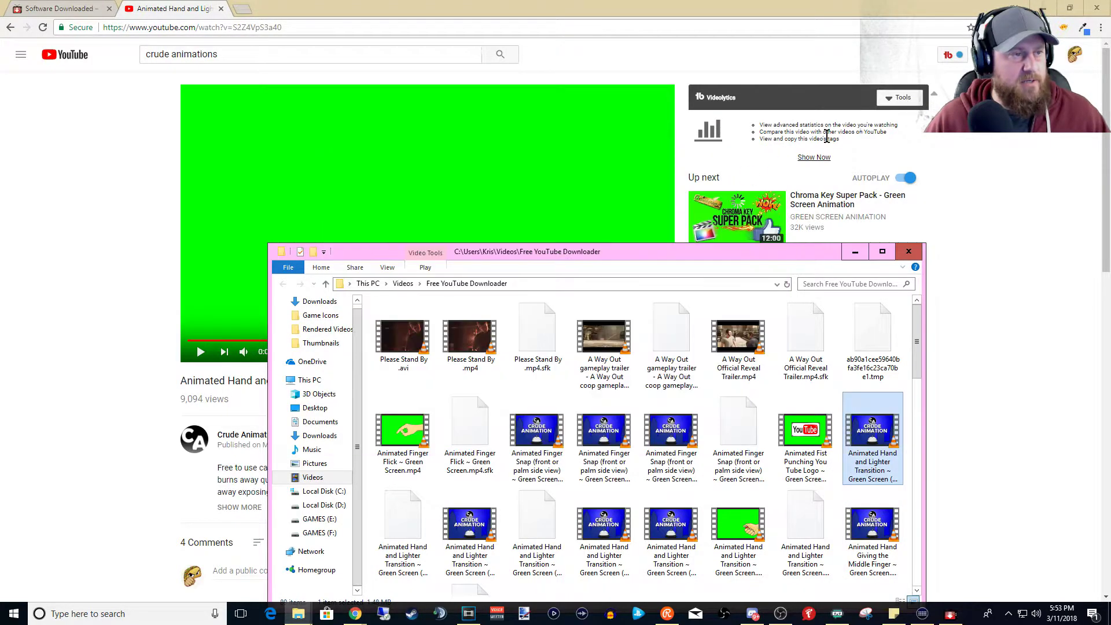
click(1045, 8)
drag(704, 258, 808, 165)
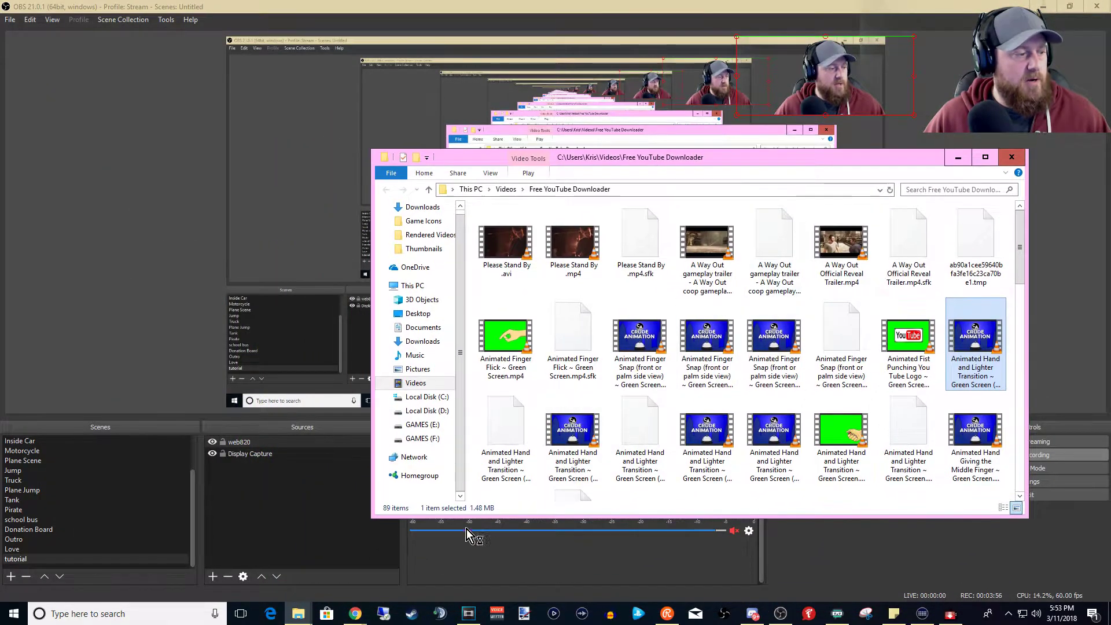
click(470, 616)
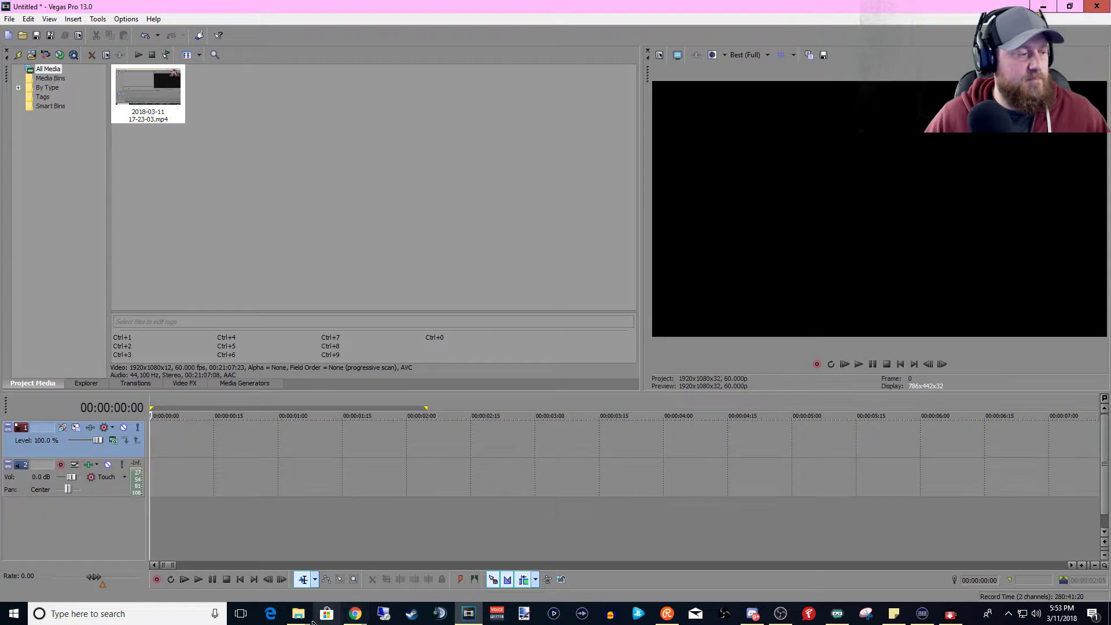
mouse_move(300, 615)
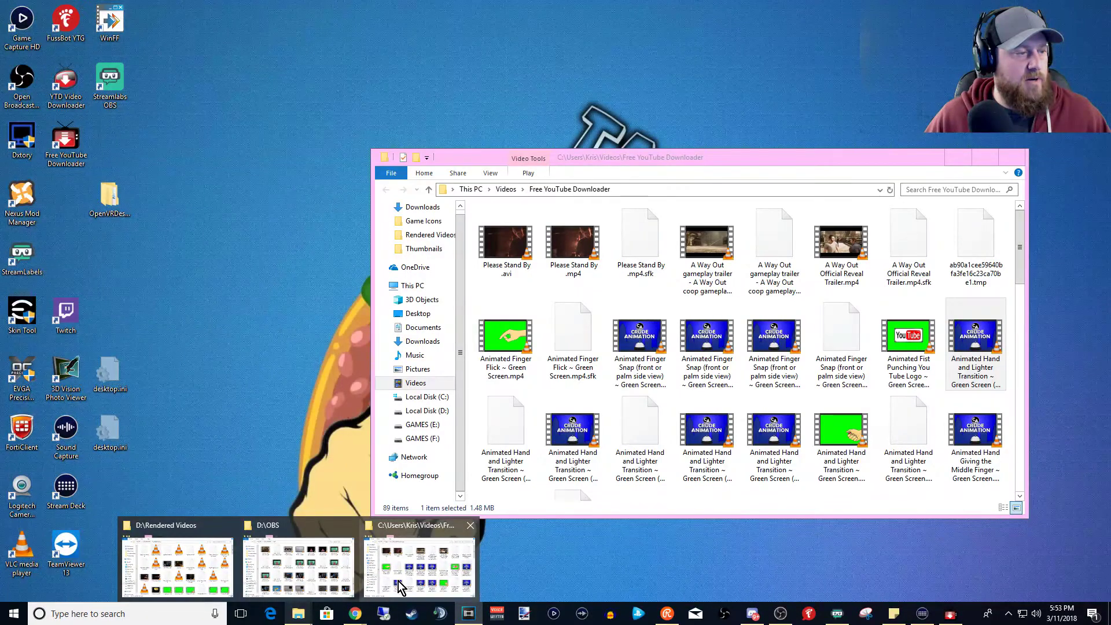
click(398, 581)
drag(807, 150, 837, 63)
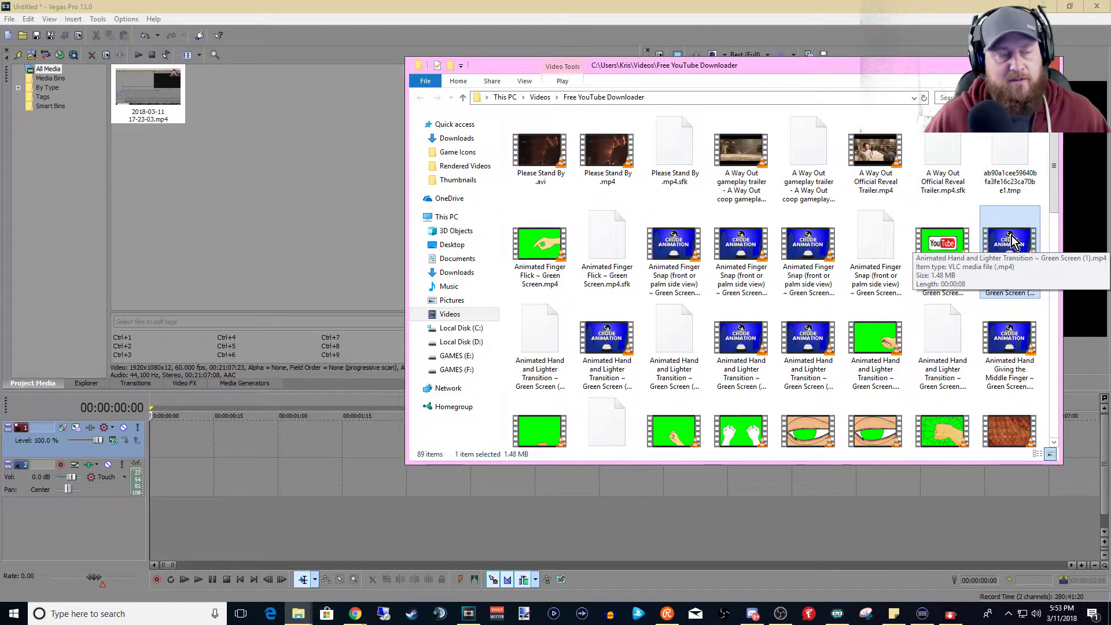
- Add the downloaded hand-and-lighter clip to the start of the timeline and match the project video settings to it
drag(1012, 240, 214, 442)
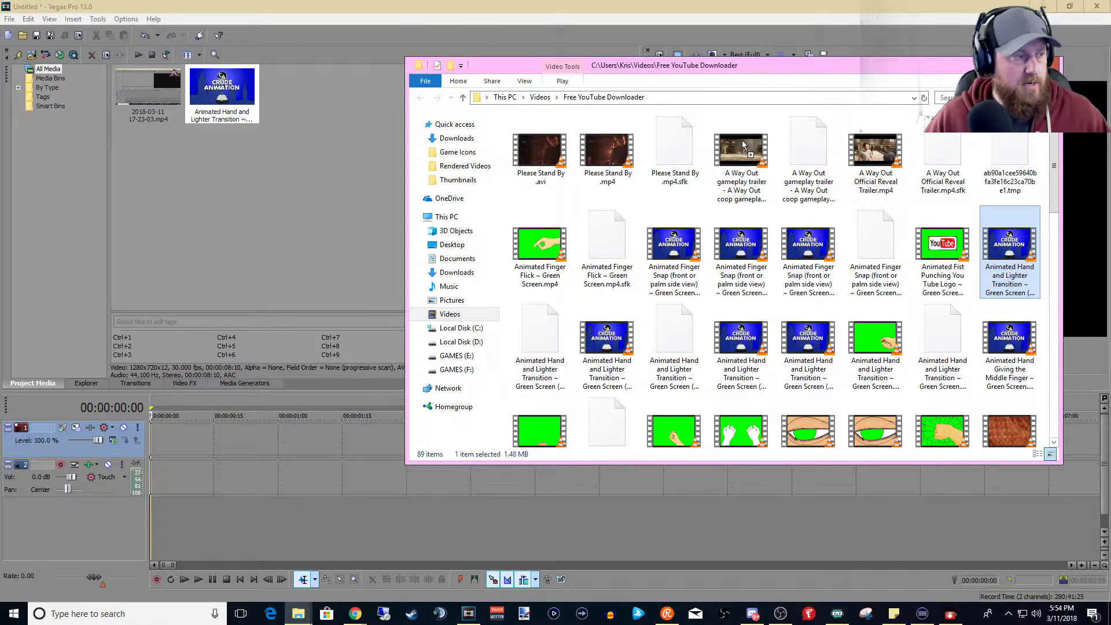
click(199, 435)
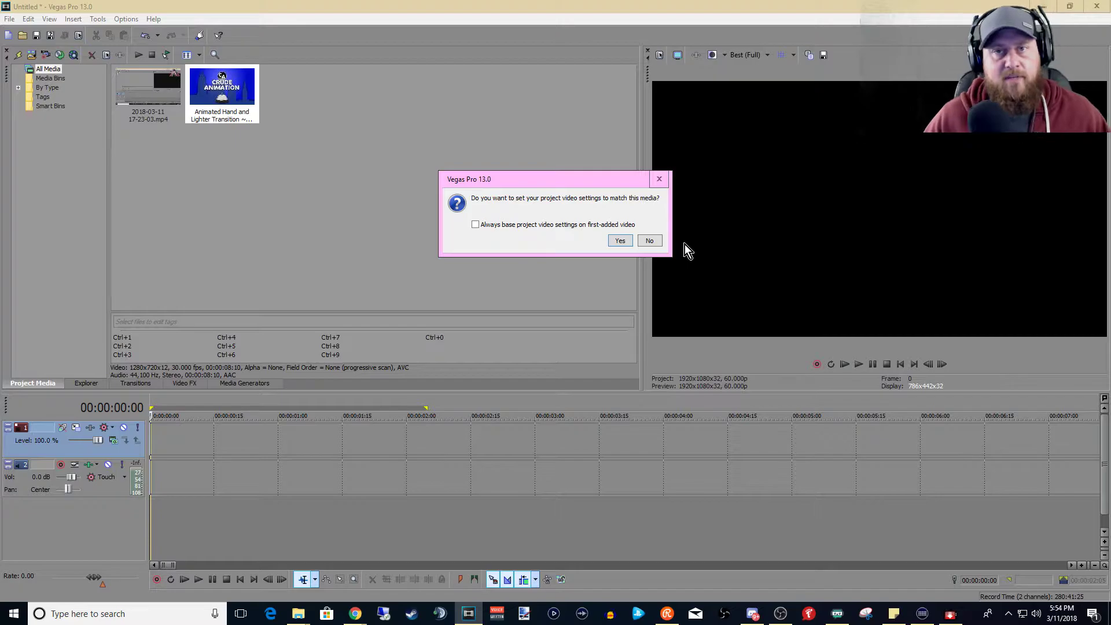
click(618, 241)
scroll(422, 448, down, 5)
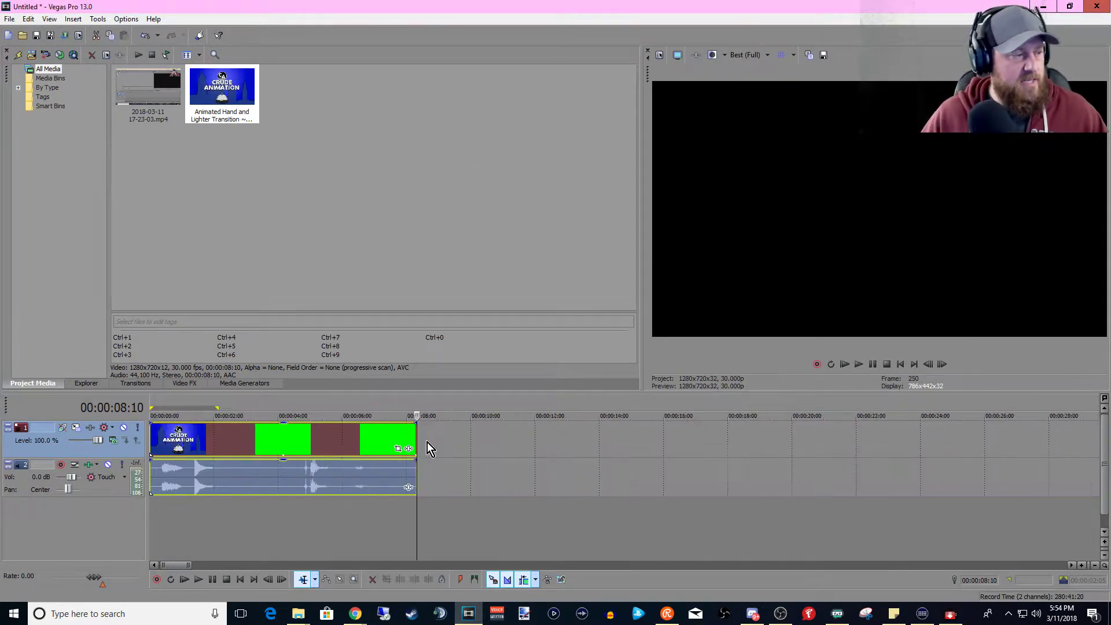
- Find the last plain green frame before the hand enters and split the clip there, at 00:00:04:13
click(196, 441)
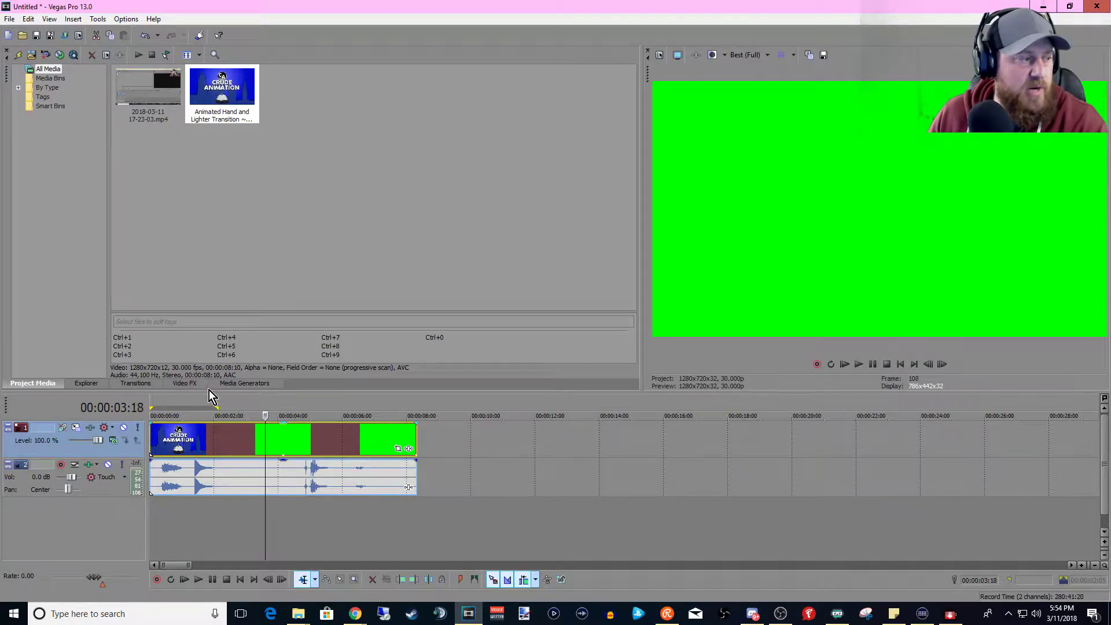
click(258, 435)
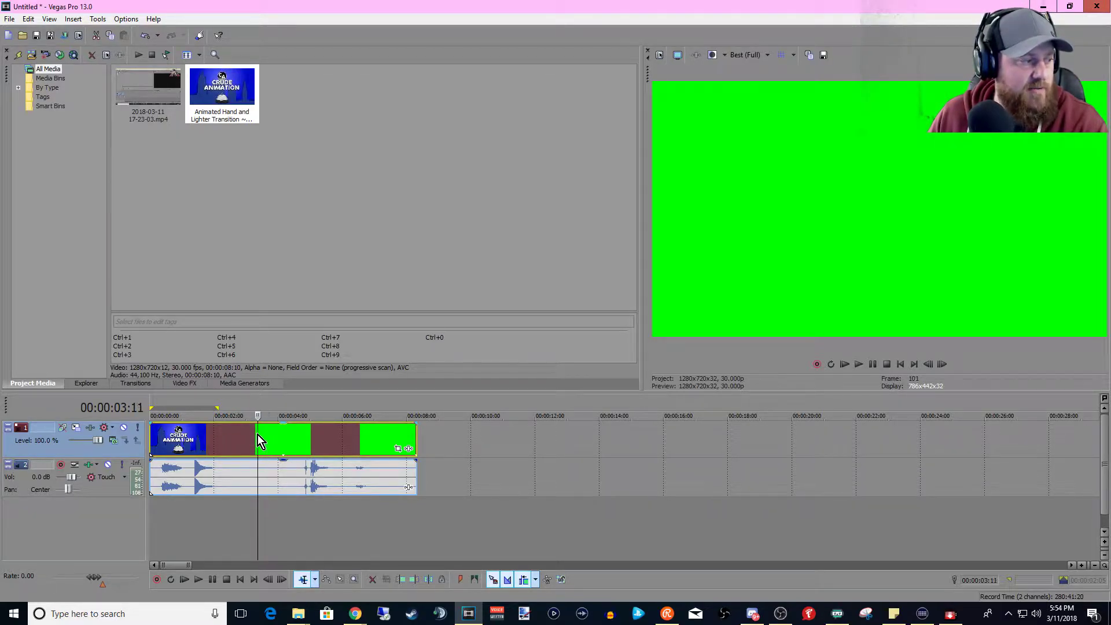
key(Right)
key(Right)
key(Right)
key(Right)
key(Right)
key(Right)
key(Right)
key(Right)
key(Right)
key(Right)
key(Right)
key(Right)
key(Right)
key(Right)
key(Right)
key(Right)
key(Right)
key(Right)
key(Right)
key(Right)
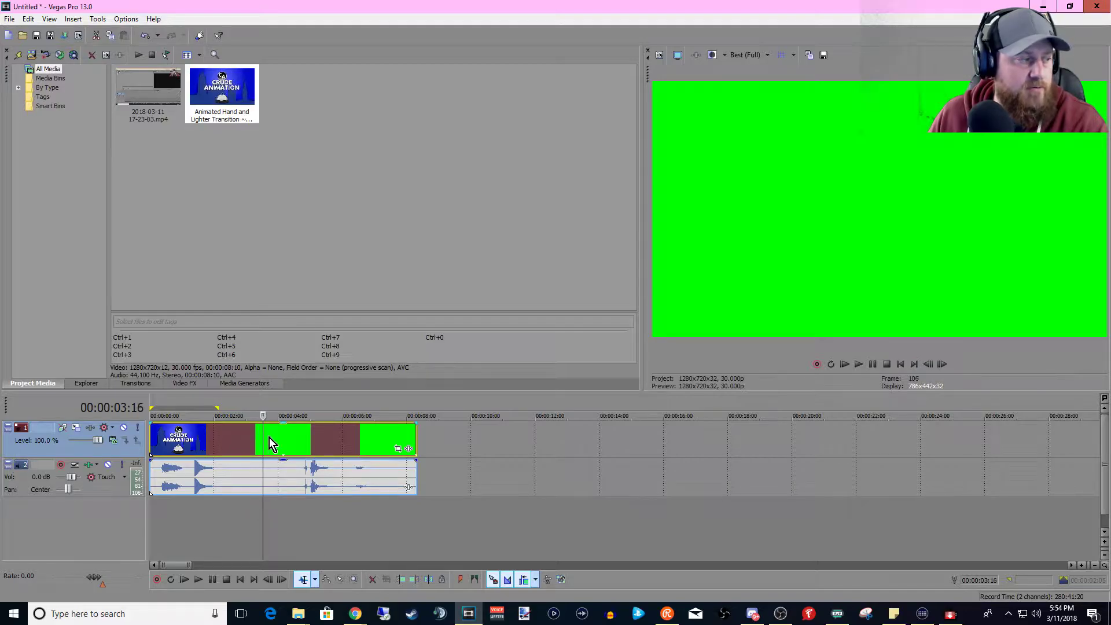
key(Right)
key(Right)
key(Right)
key(Right)
key(Right)
key(Right)
key(Right)
key(Right)
key(Right)
key(Right)
key(Right)
key(Right)
key(Right)
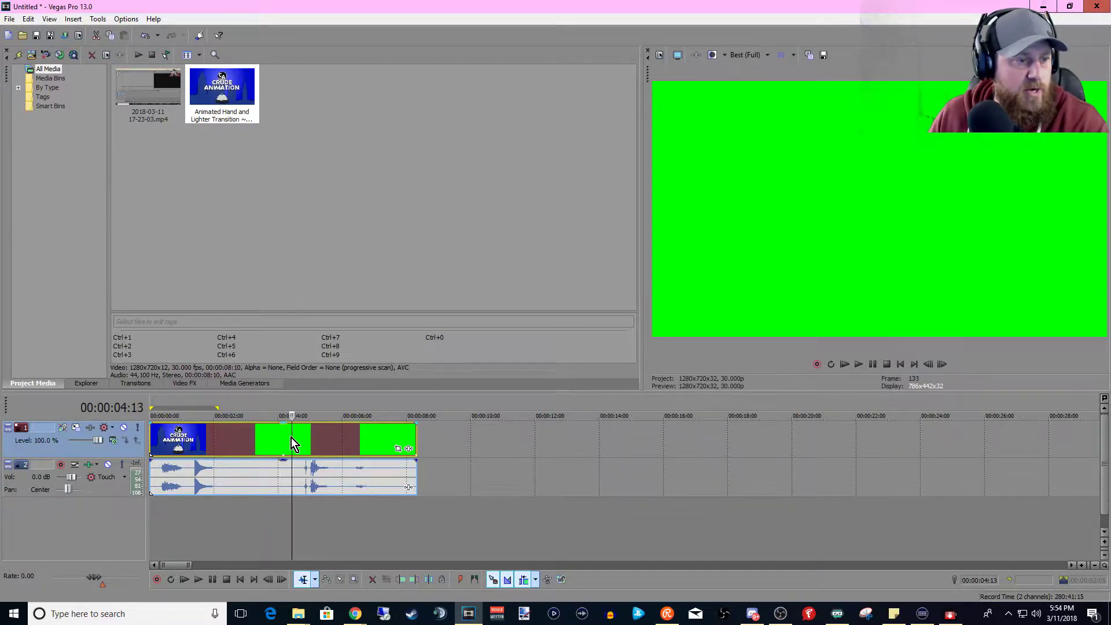
scroll(291, 437, up, 4)
scroll(459, 469, down, 6)
scroll(456, 465, up, 7)
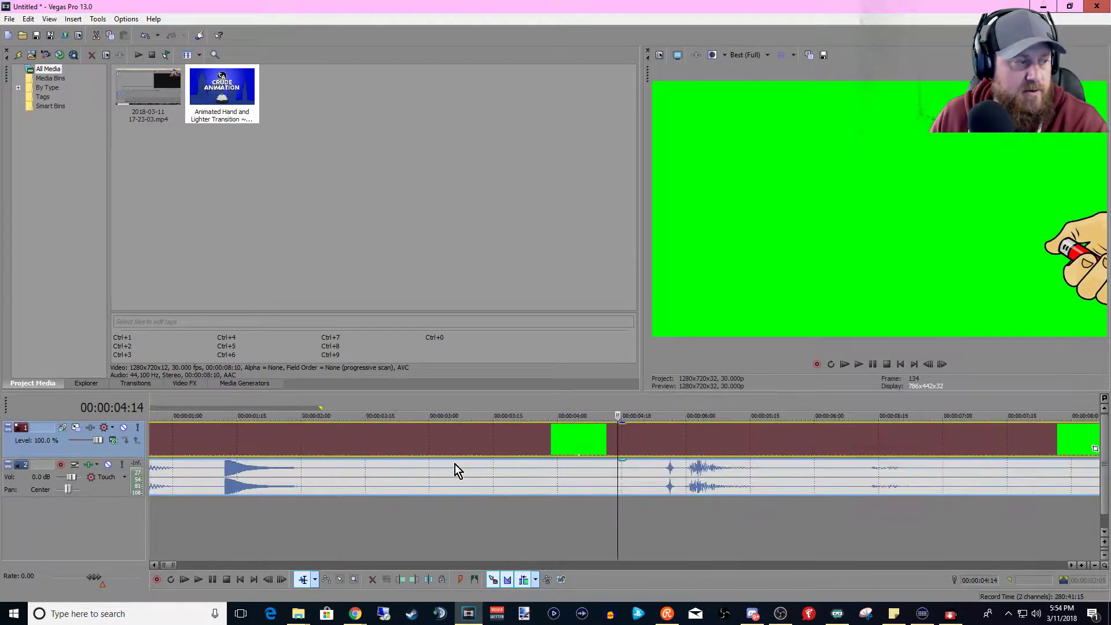
key(Left)
key(Right)
key(Left)
key(Right)
key(Left)
key(Right)
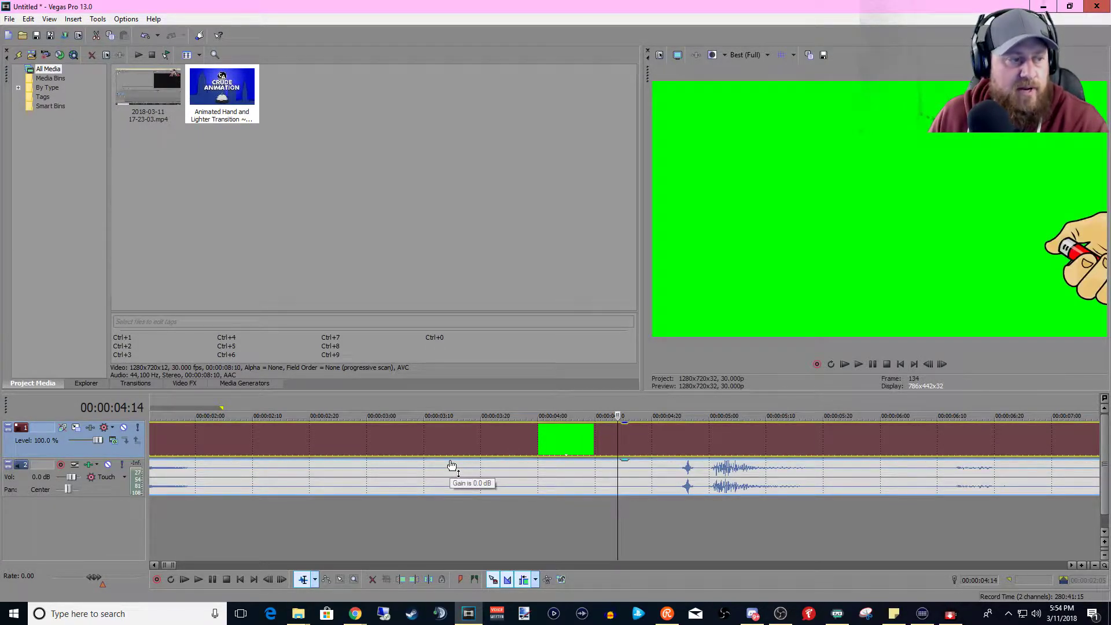
key(Left)
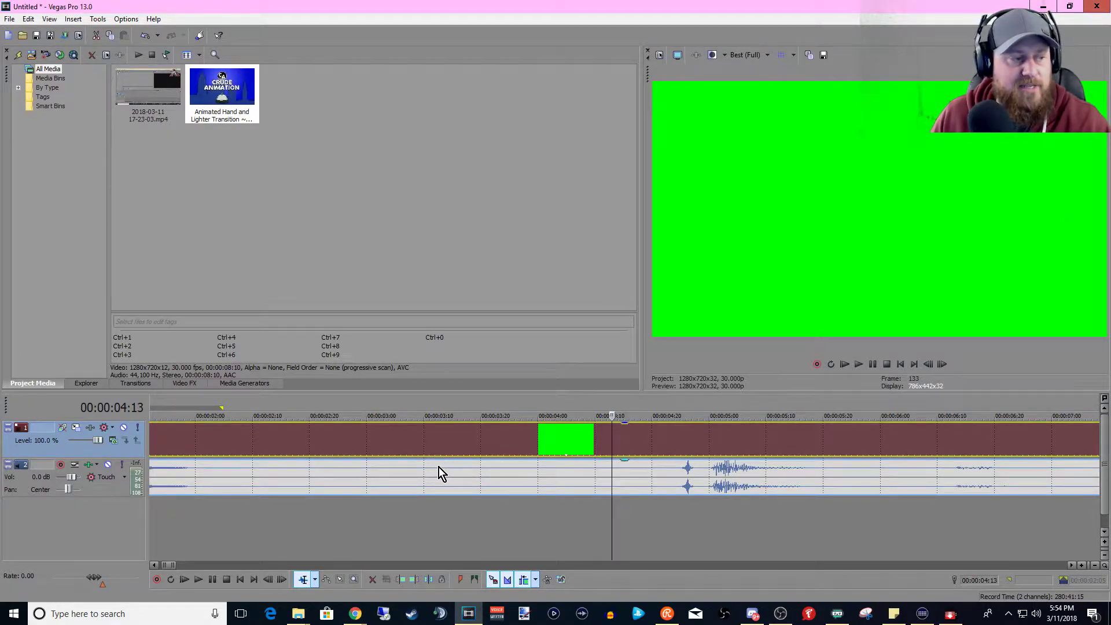
key(s)
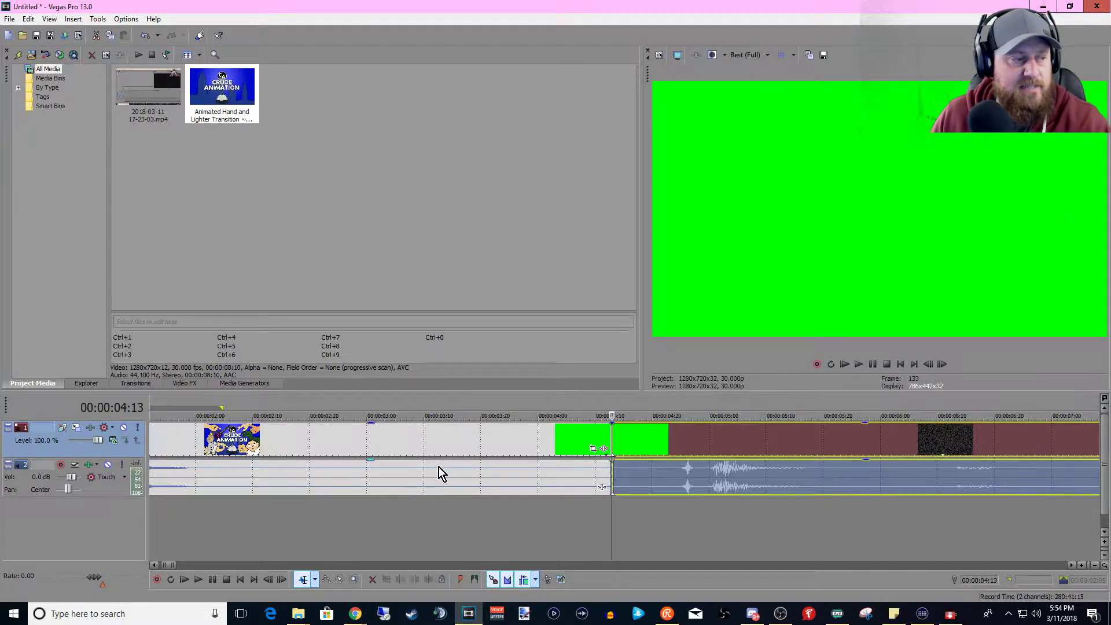
- Delete the intro segment before the split so that the remaining clip starts at the beginning of the timeline
right_click(318, 439)
click(346, 190)
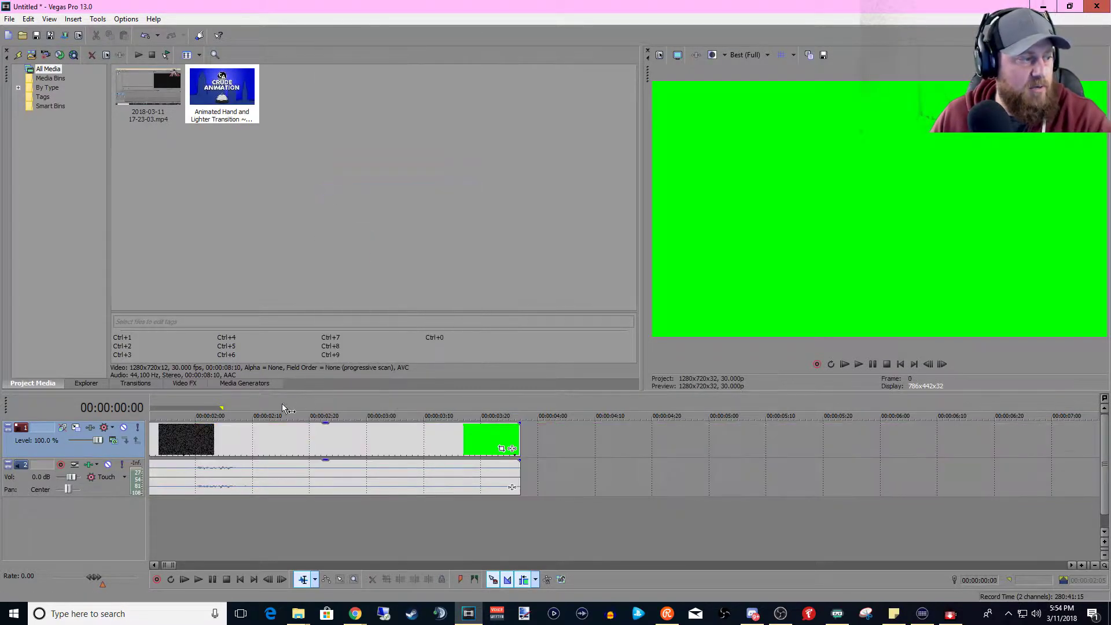
scroll(253, 411, down, 3)
scroll(179, 439, down, 1)
- Play the transition through and split the clip at 00:00:02:26, once the falling rubble has left the frame
click(156, 441)
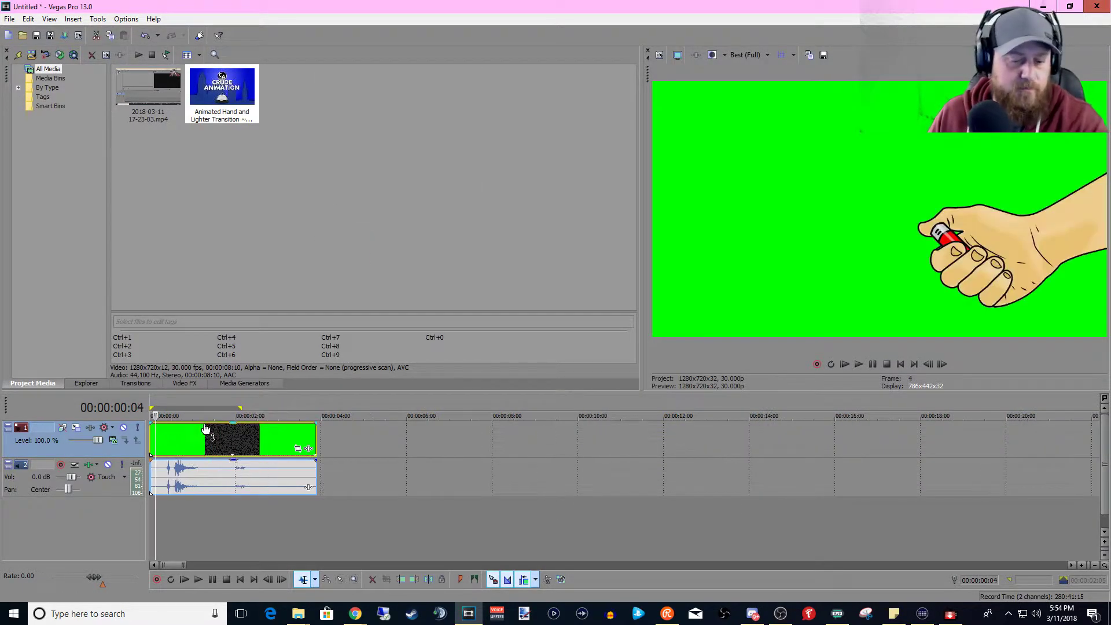
key(Right)
key(space)
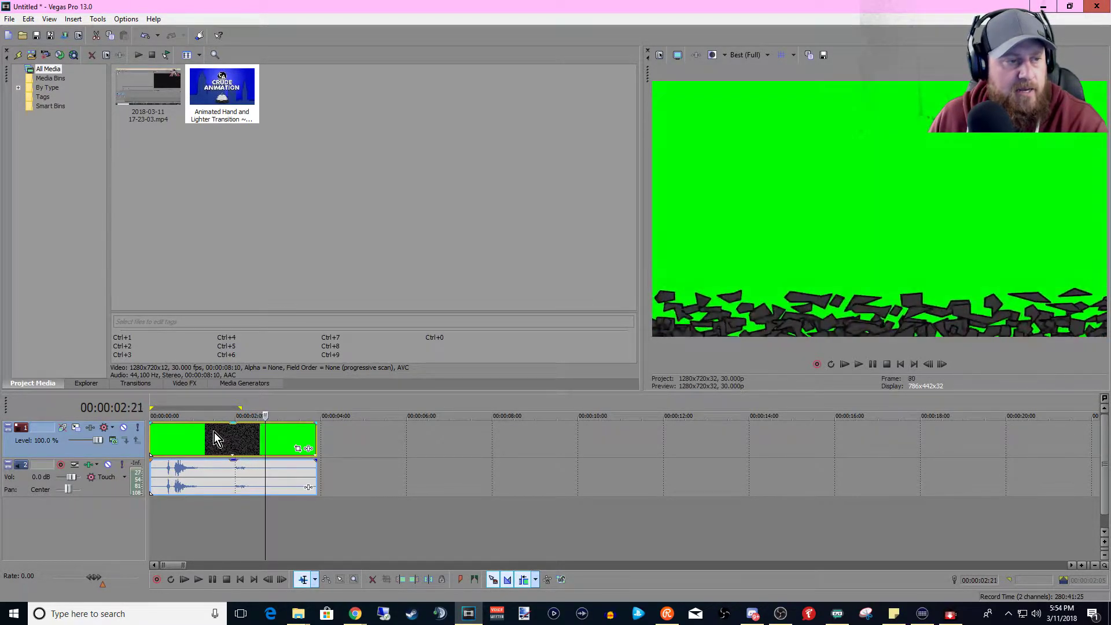
scroll(214, 432, up, 2)
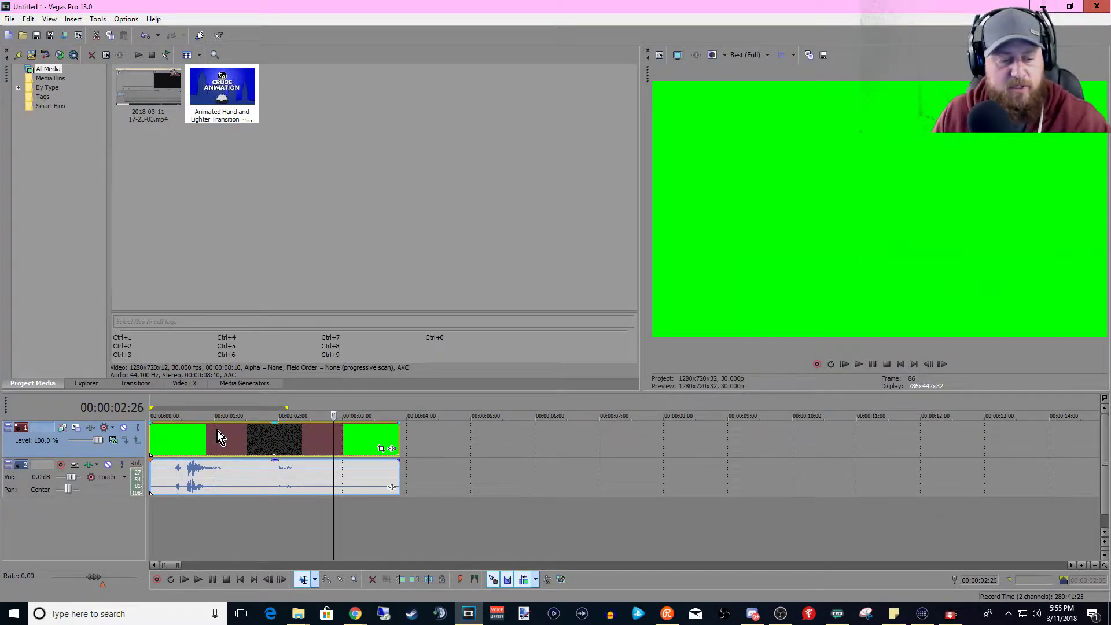
key(s)
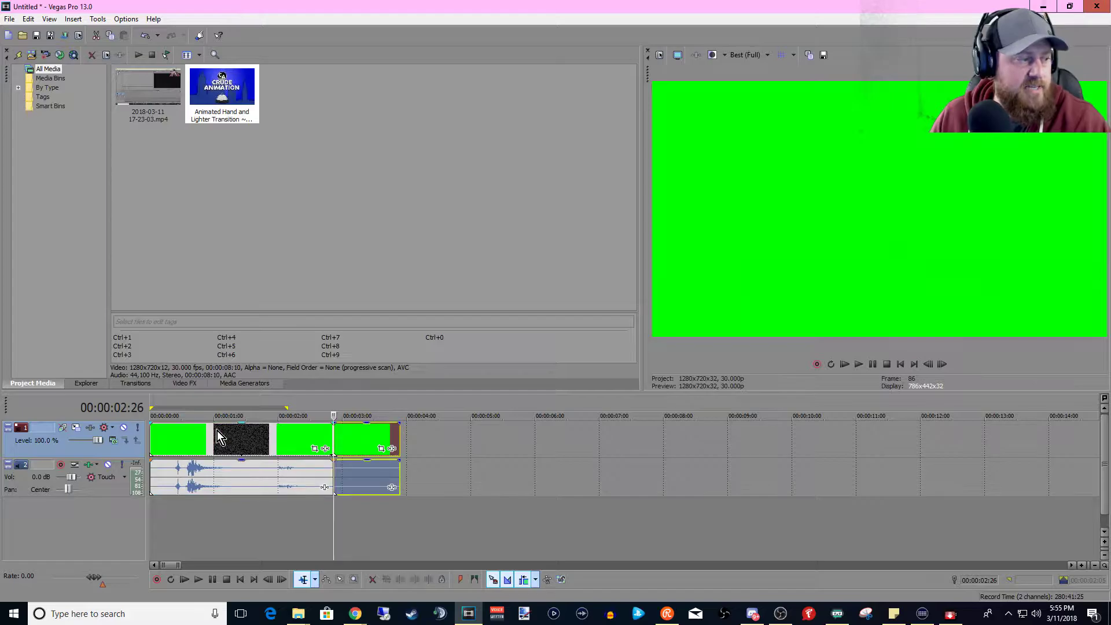
- Move the leftover end segment away from the transition and delete it
drag(377, 438, 521, 453)
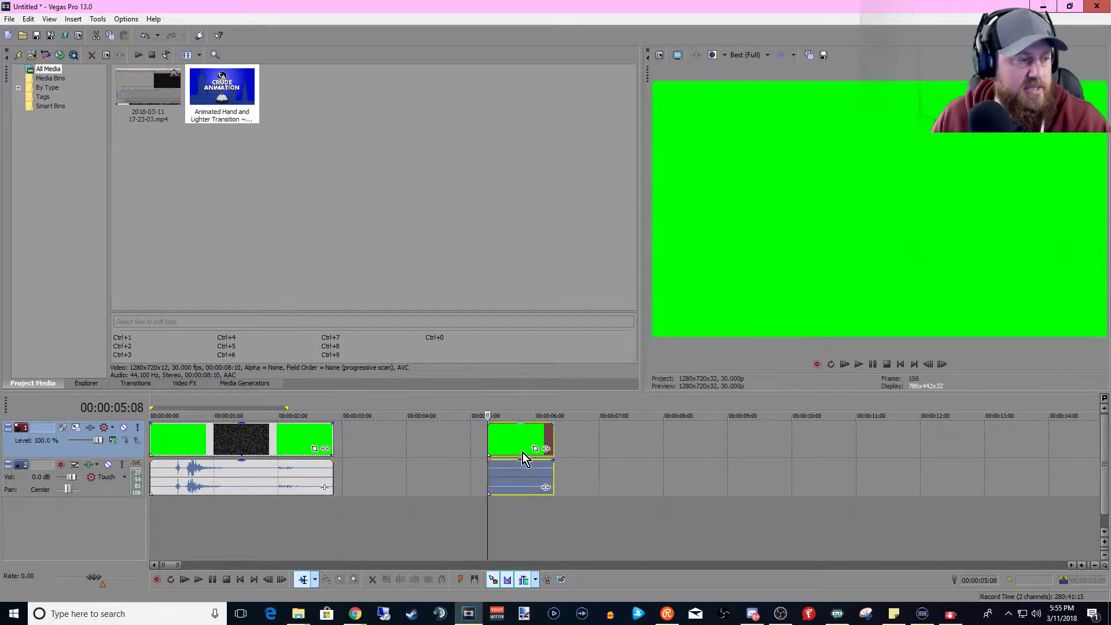
right_click(522, 432)
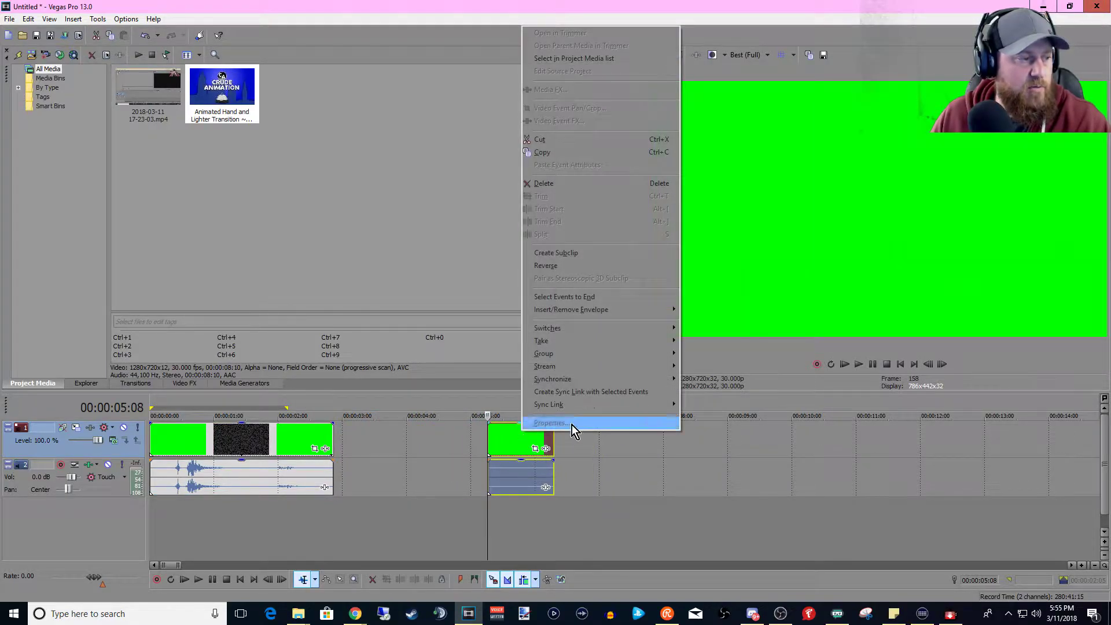
click(542, 184)
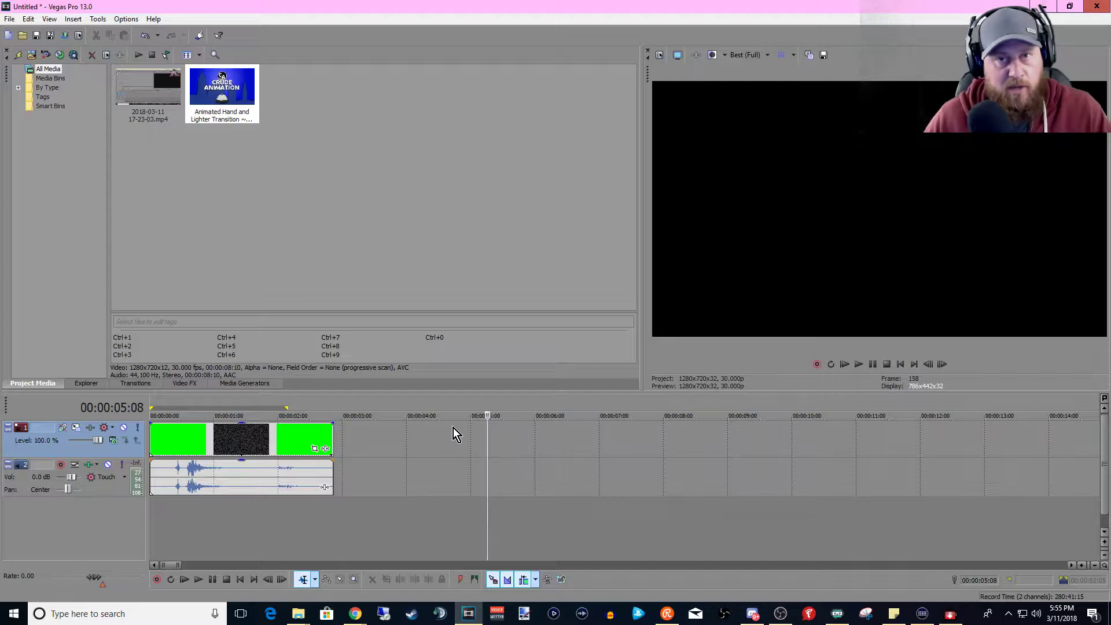
- Add the Sony Chroma Keyer effect to the trimmed clip and place its settings window clear of the hand in the preview
click(182, 439)
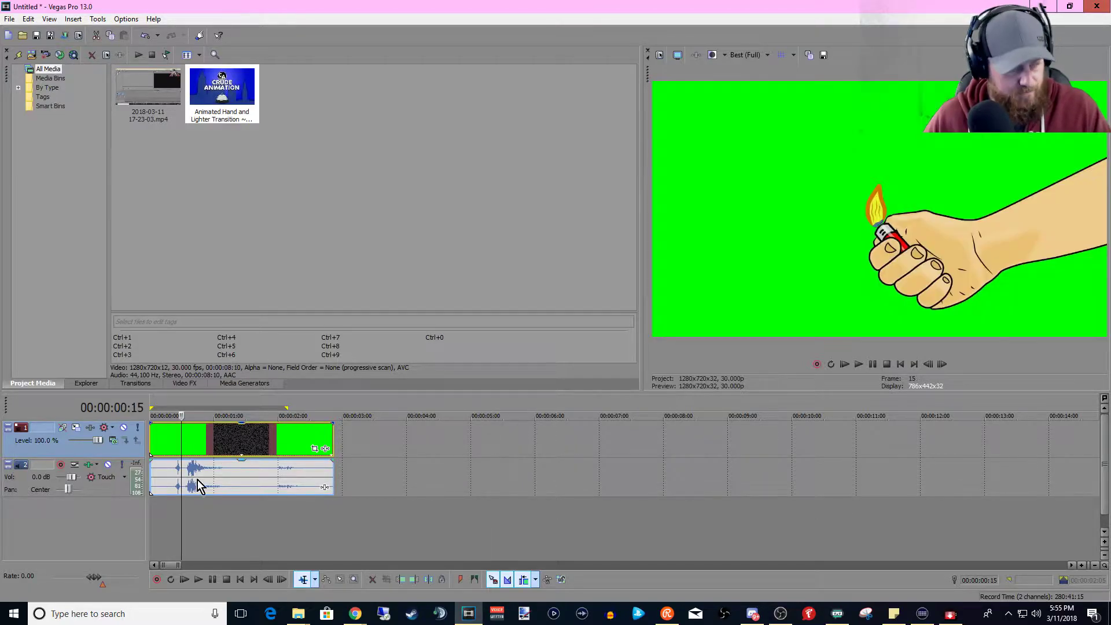
click(325, 449)
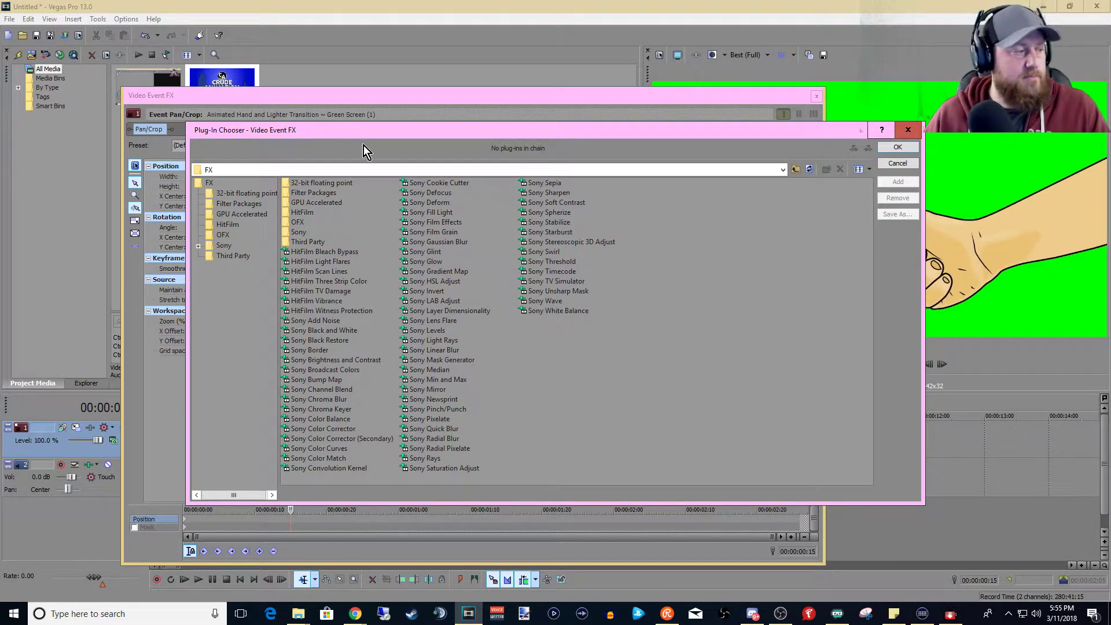
click(341, 411)
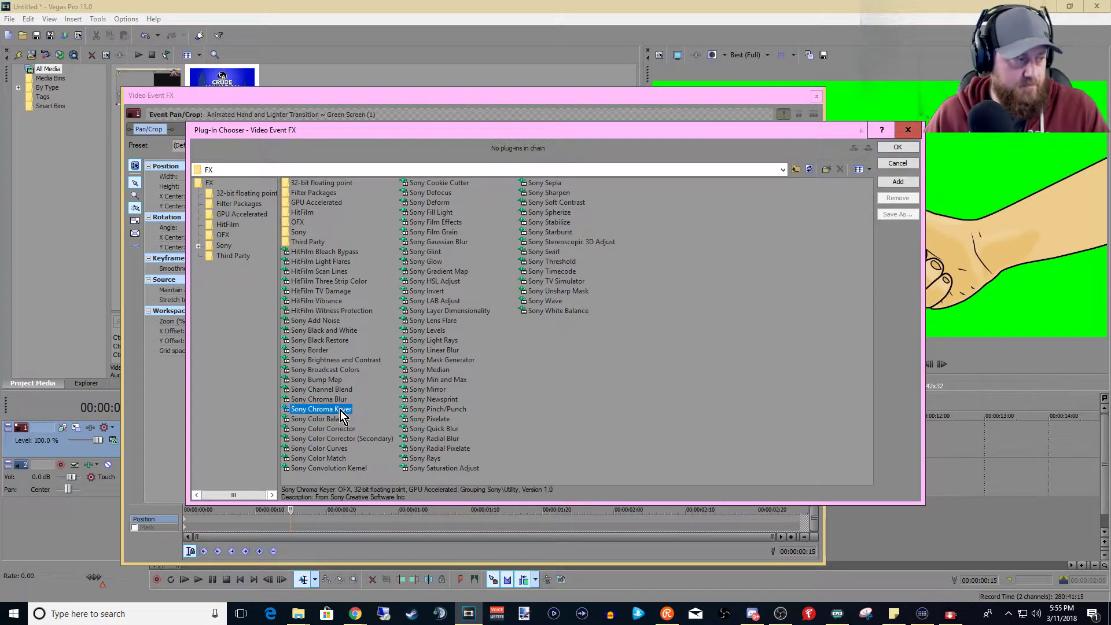
click(897, 147)
drag(395, 99, 324, 82)
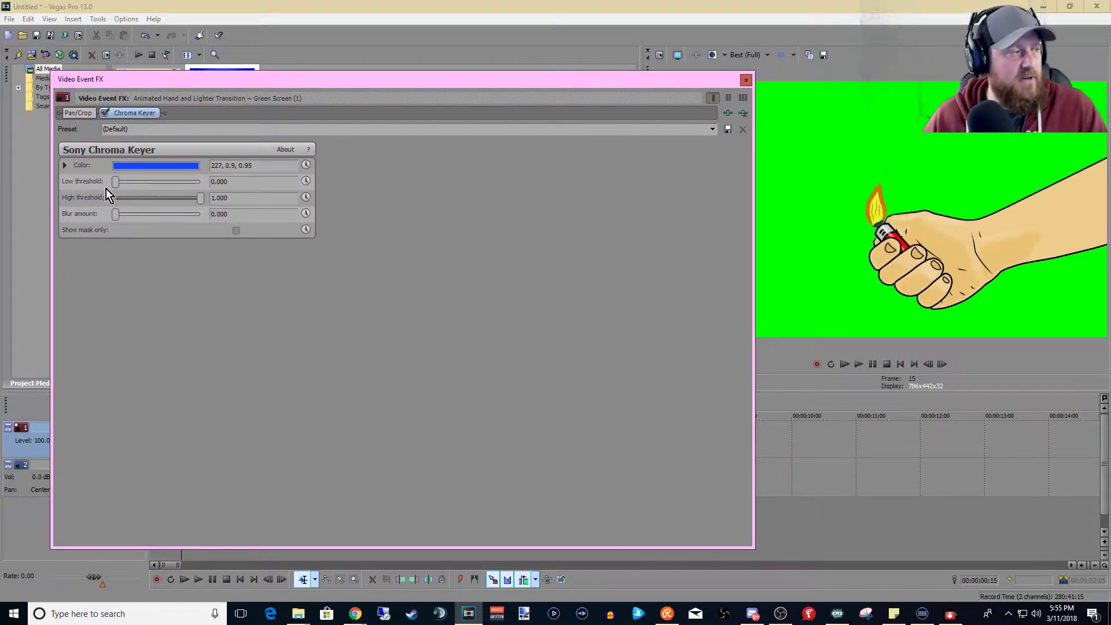
- Sample the preview's green background as the Chroma Keyer color, 120, 1.0, 1.0, and close the effect settings
click(154, 165)
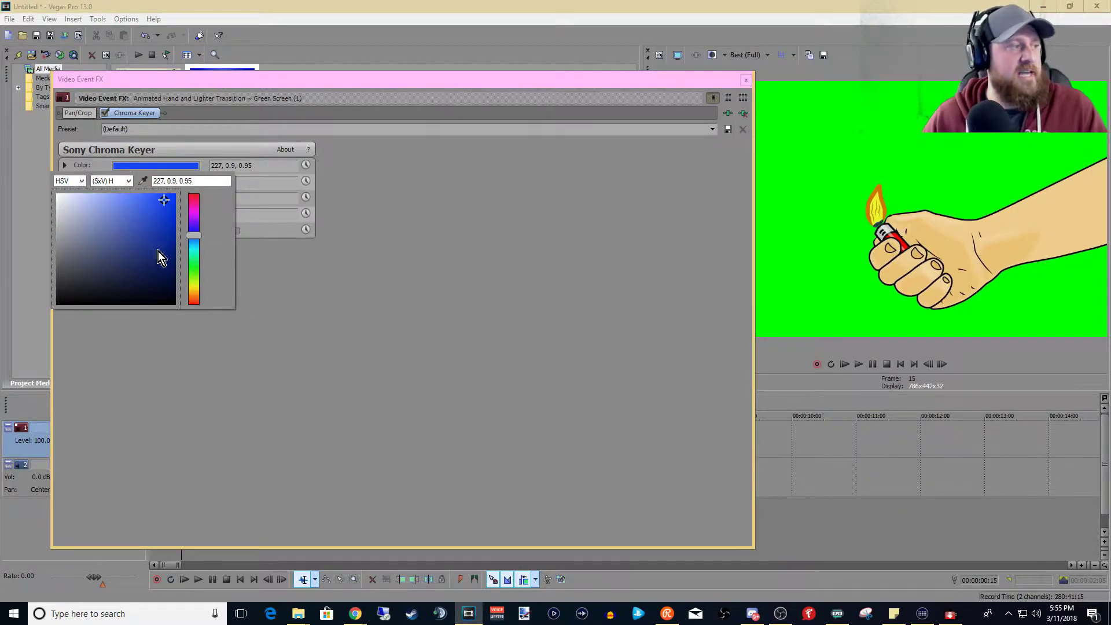
click(143, 181)
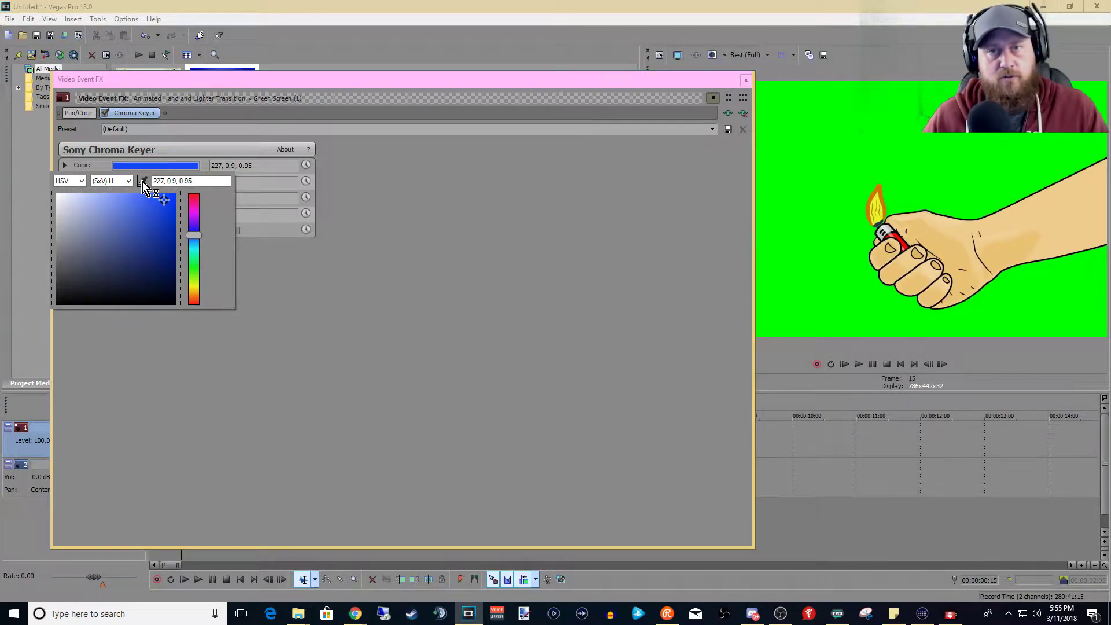
click(852, 119)
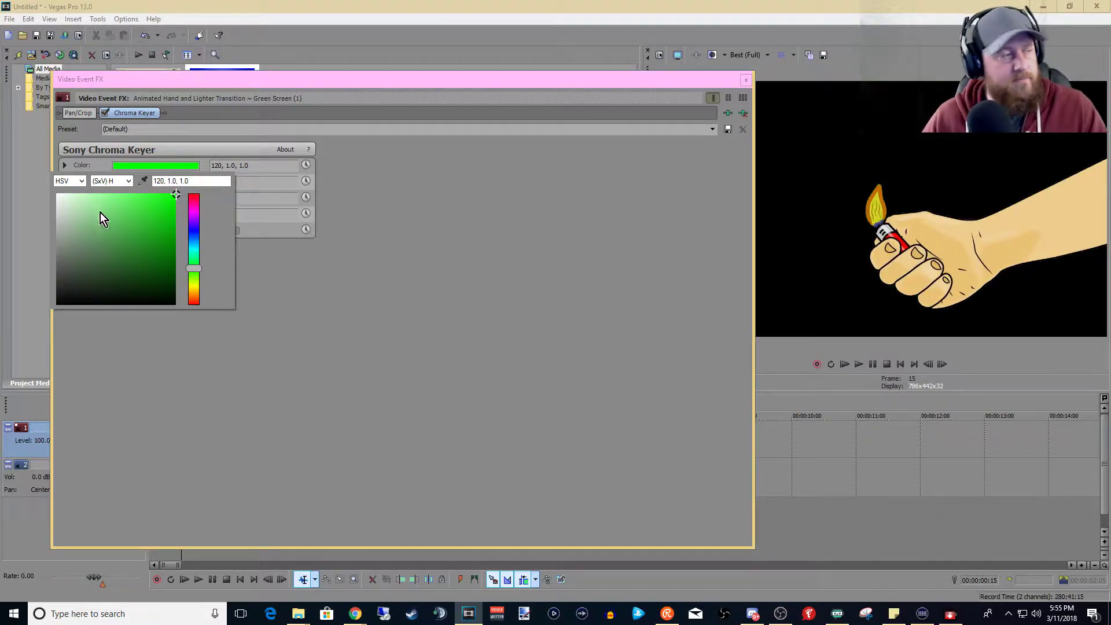
drag(333, 79, 352, 91)
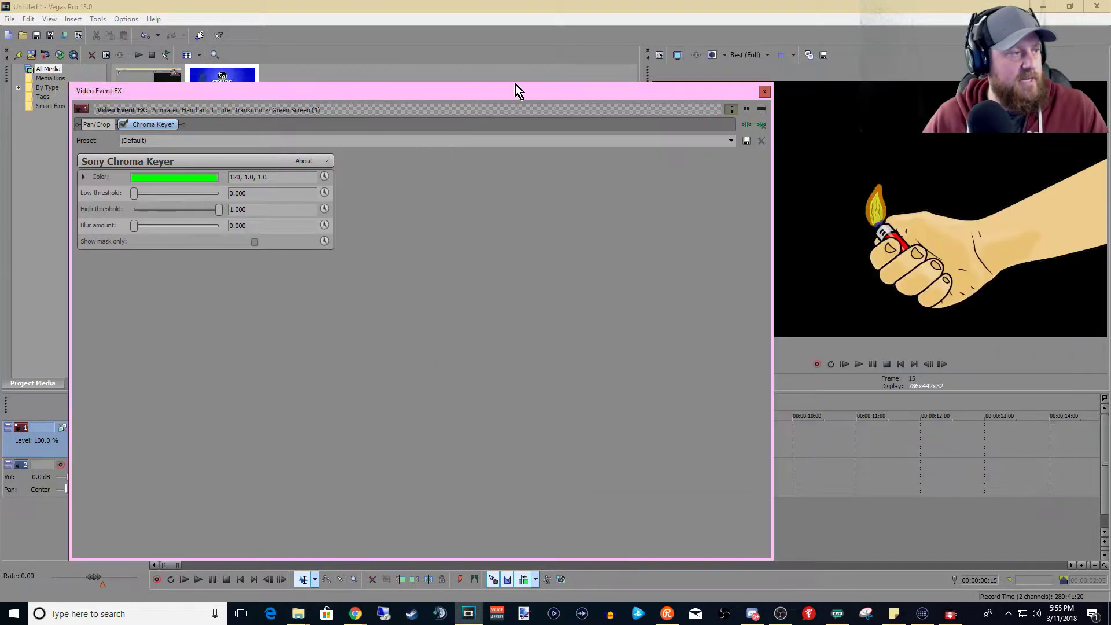
drag(517, 91, 602, 76)
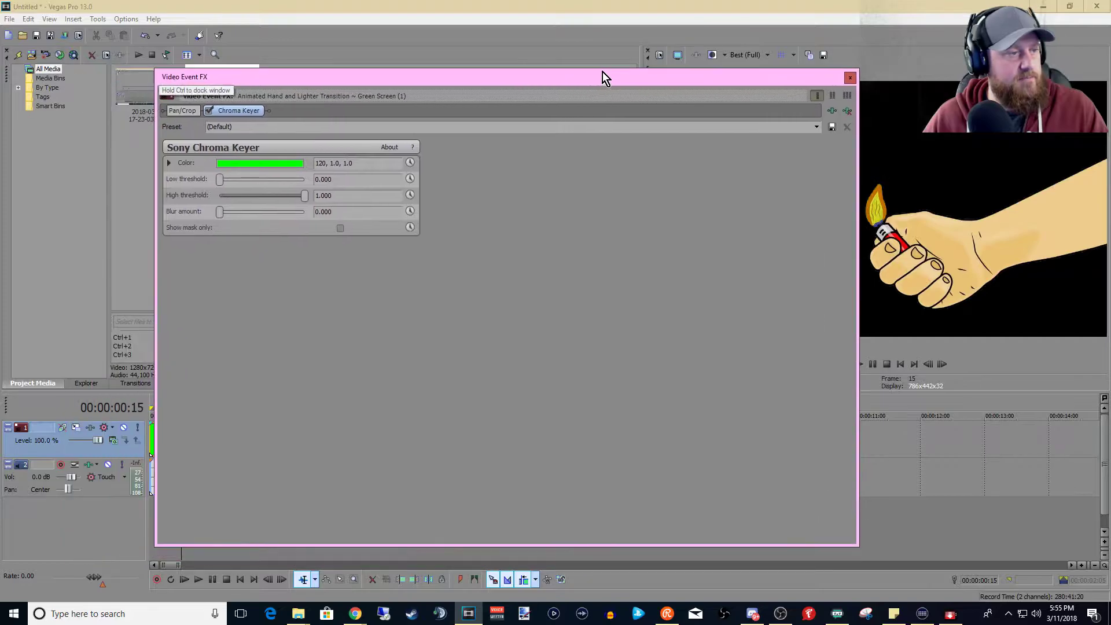
click(850, 78)
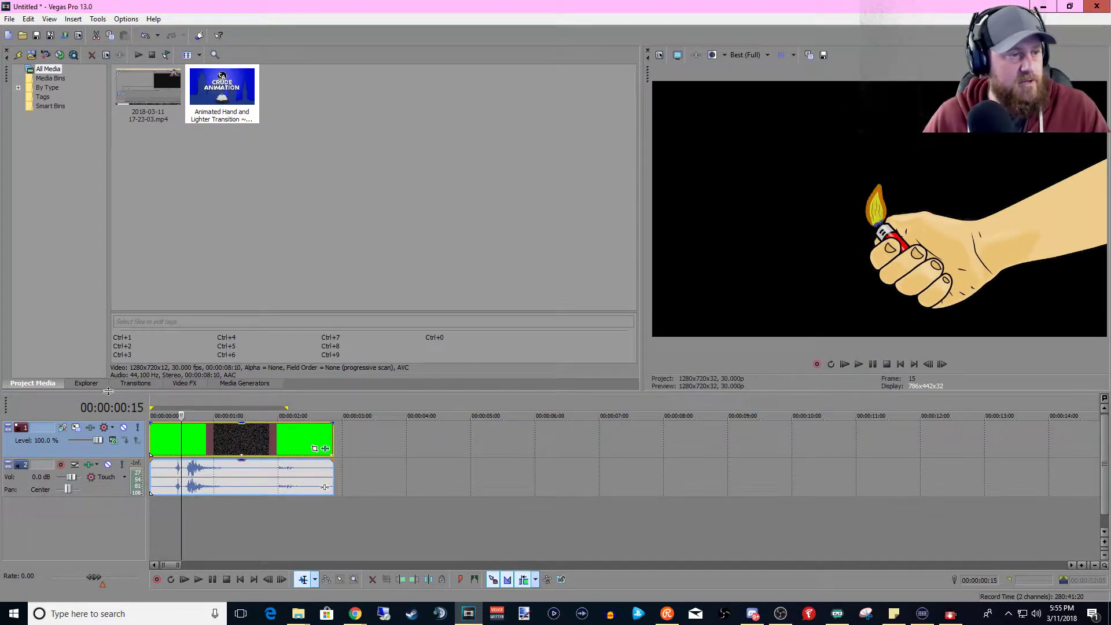
- Check the keyed clip at several points, return to its start, and extend the loop region to the clip's end
click(220, 449)
click(275, 443)
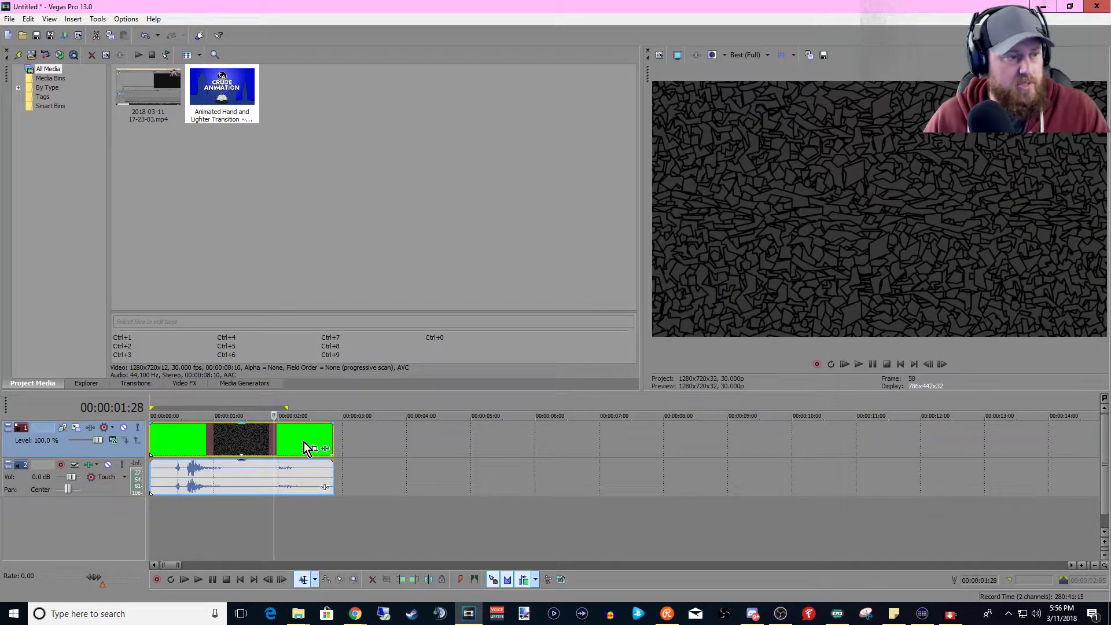
click(301, 442)
click(318, 439)
click(190, 443)
click(156, 442)
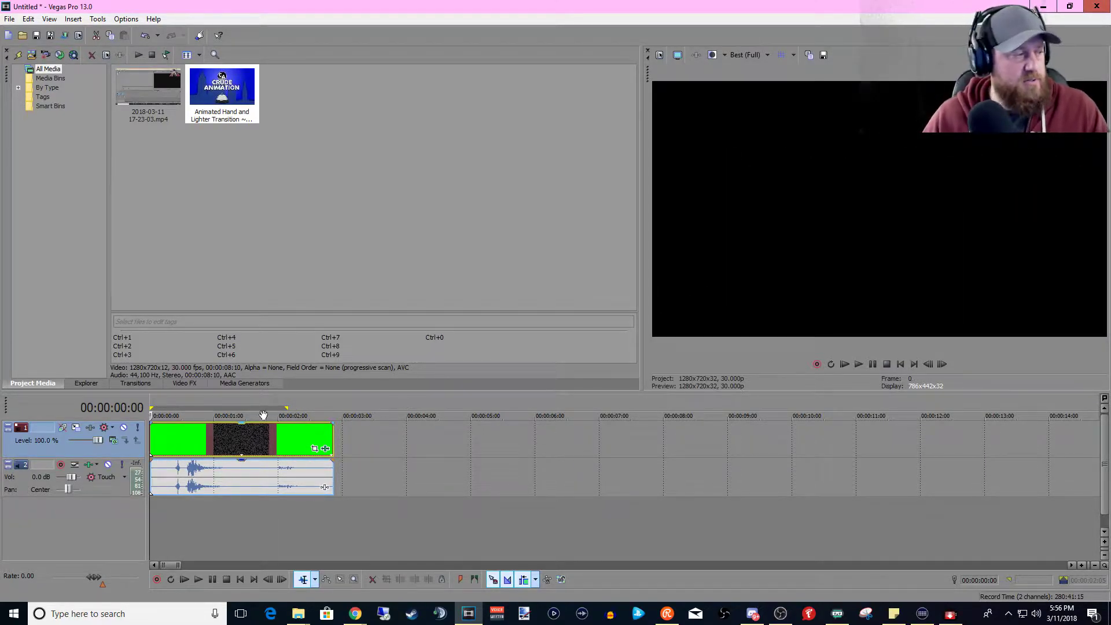
drag(286, 408, 333, 416)
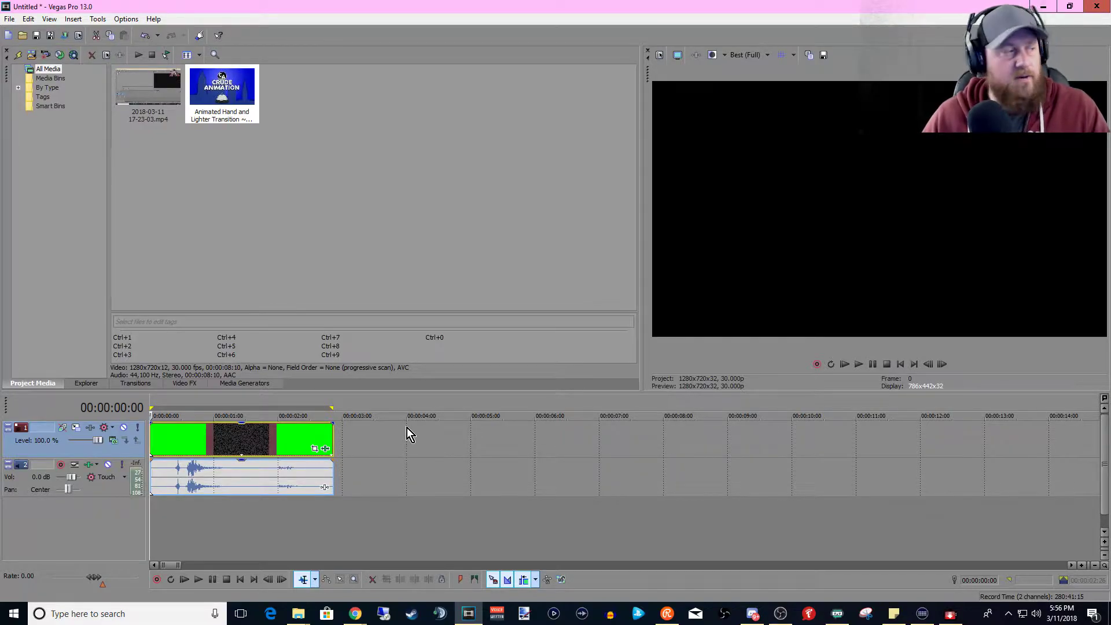
- Open the Render As settings and turn off the favorites-only template filter
click(8, 19)
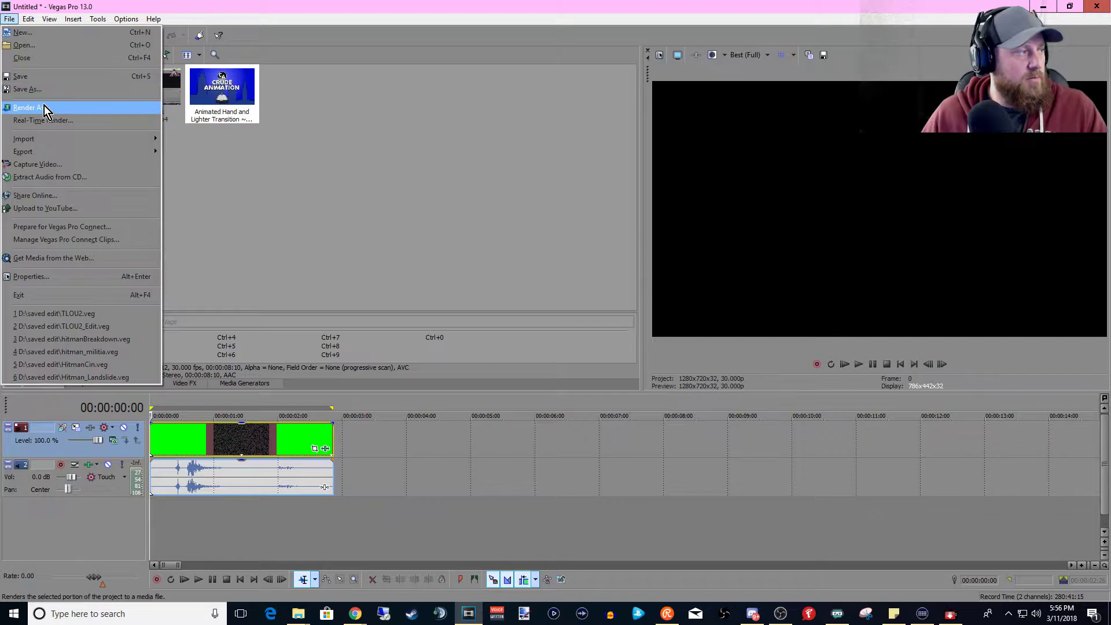
click(44, 107)
click(359, 220)
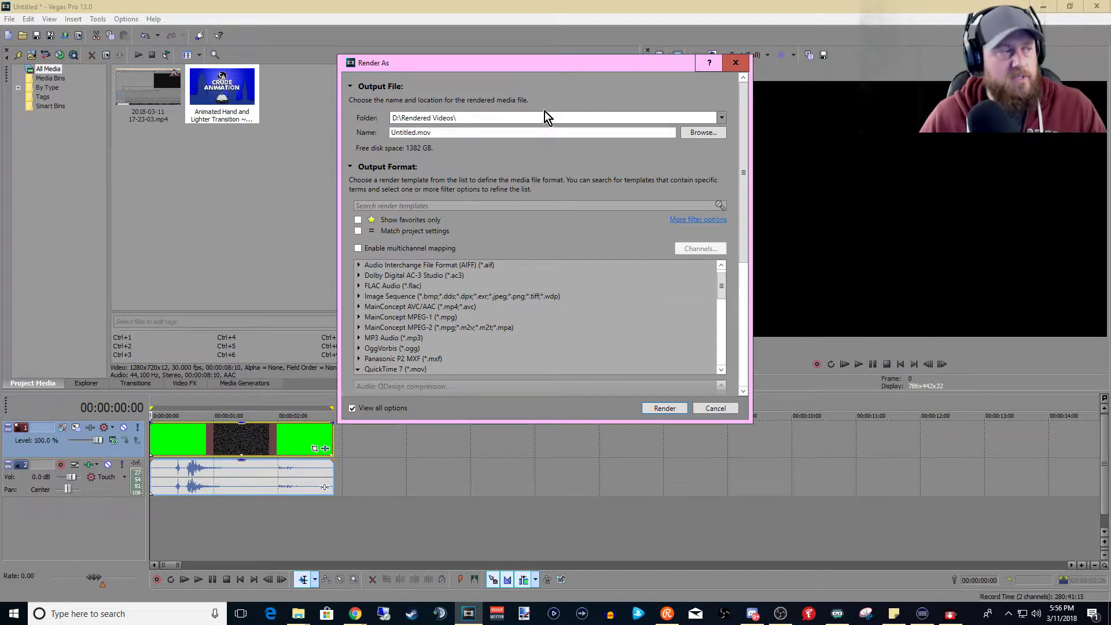
- Name the rendered output file Lighter_Bic.mov
double_click(418, 133)
click(417, 133)
drag(418, 132, 374, 141)
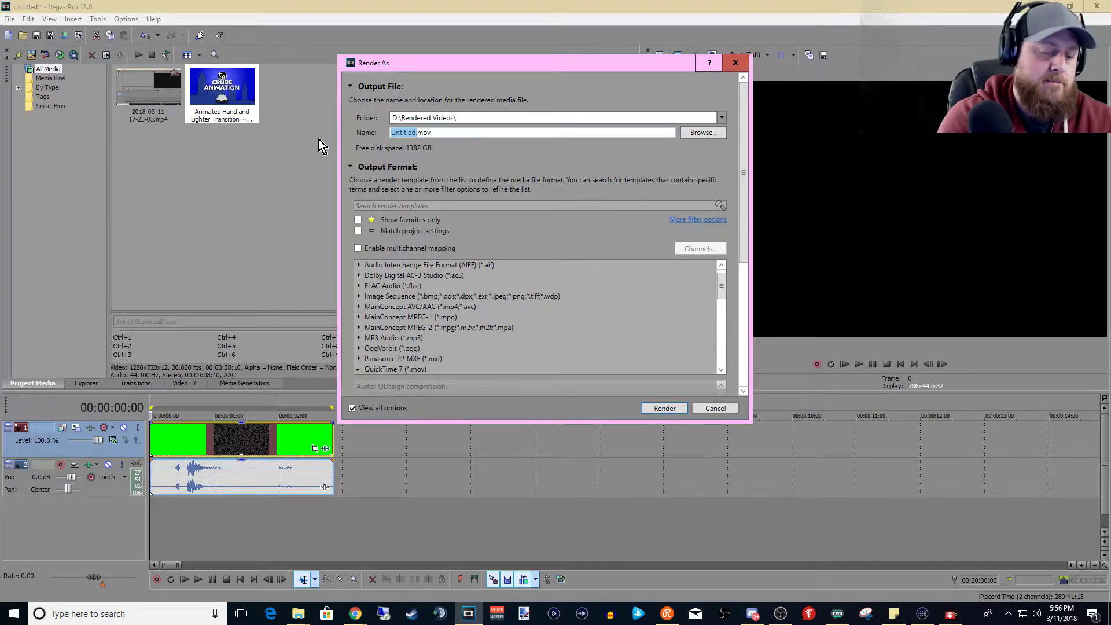
text(Lighter_)
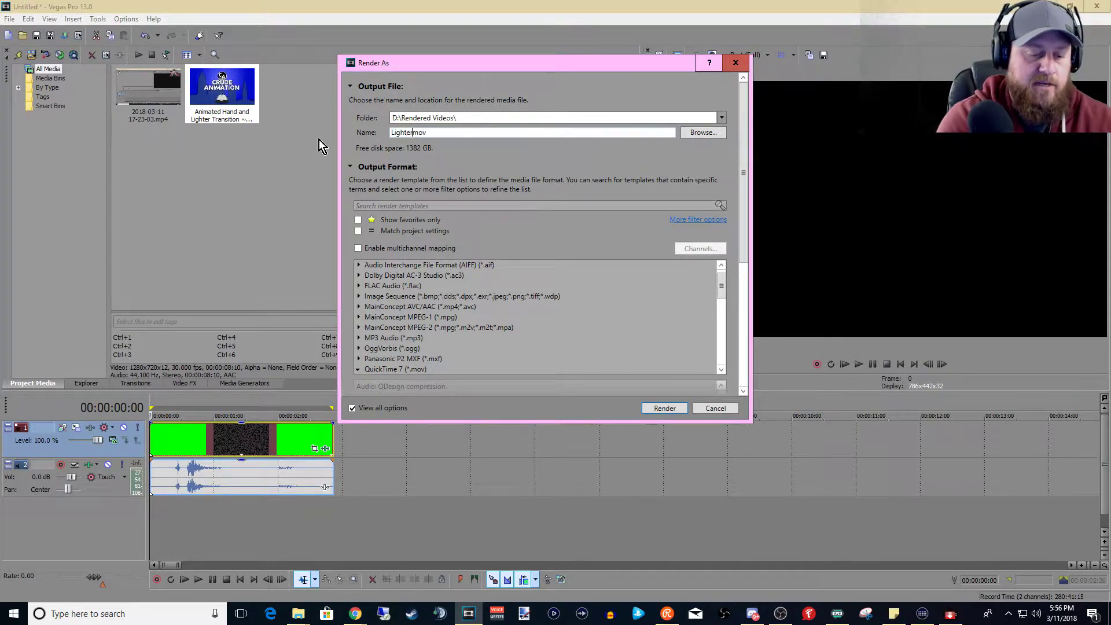
text(Bic)
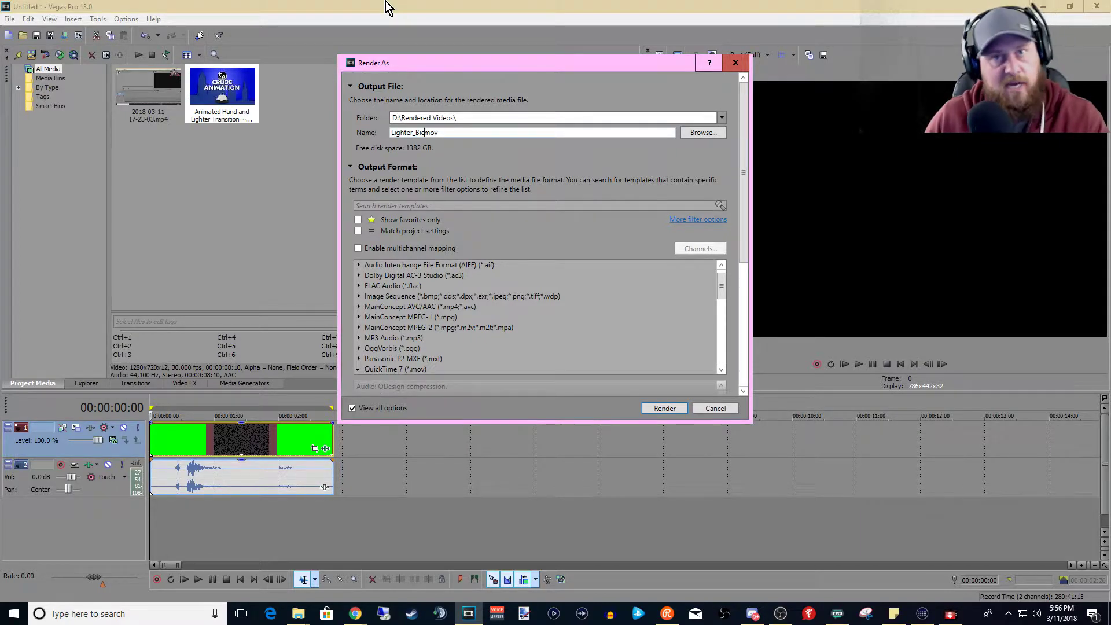
text(.)
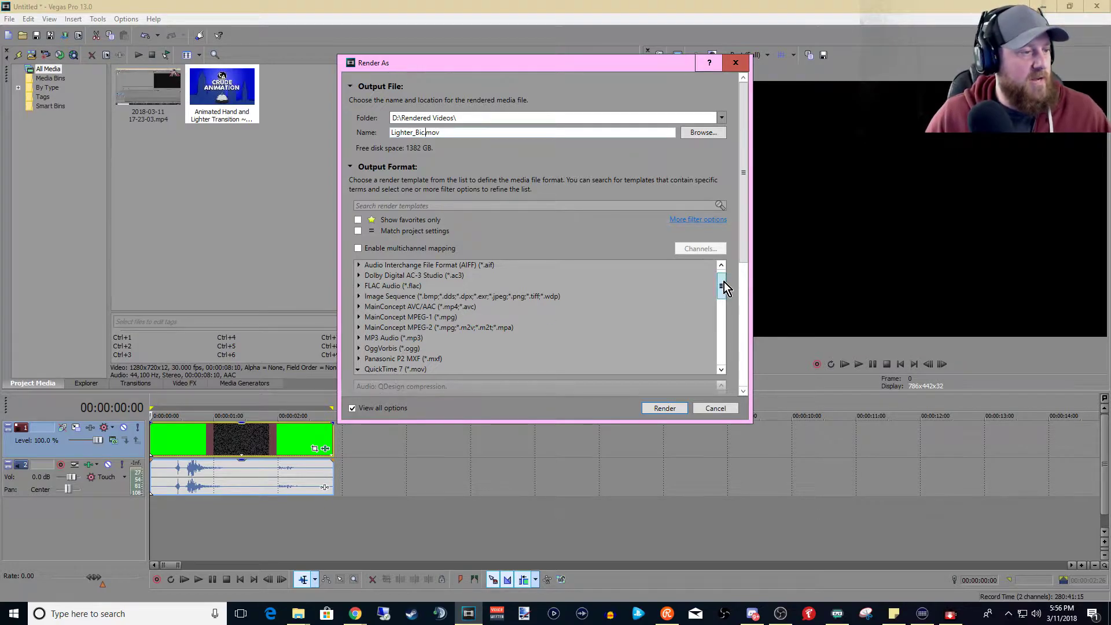
- Pick the 3 Mbps Video template under QuickTime 7 and open its custom settings
drag(721, 283, 723, 301)
click(357, 365)
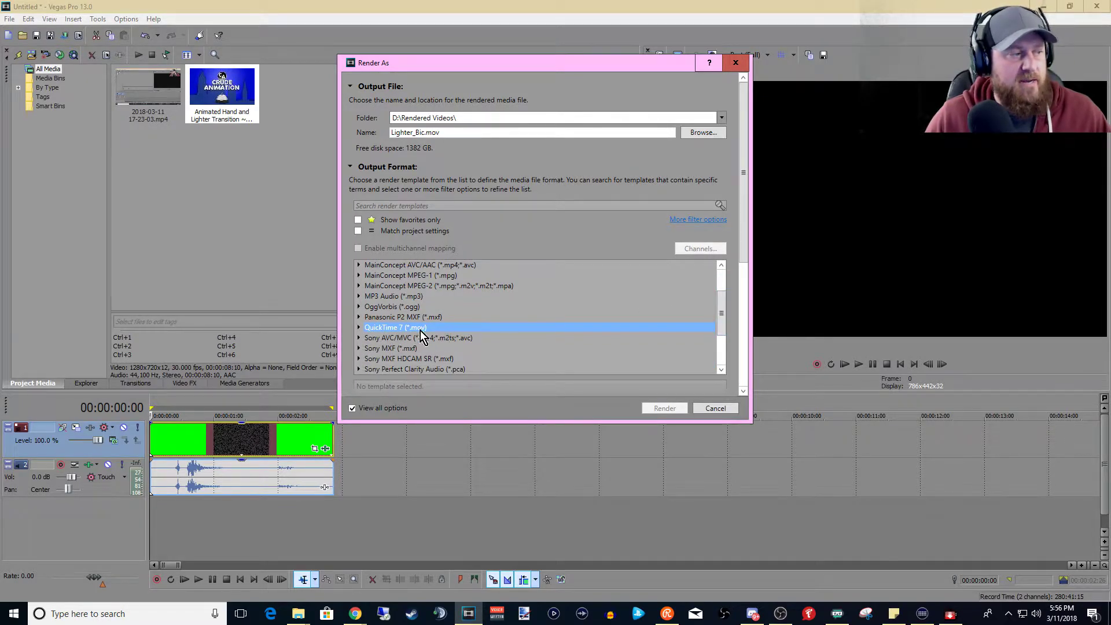
click(358, 328)
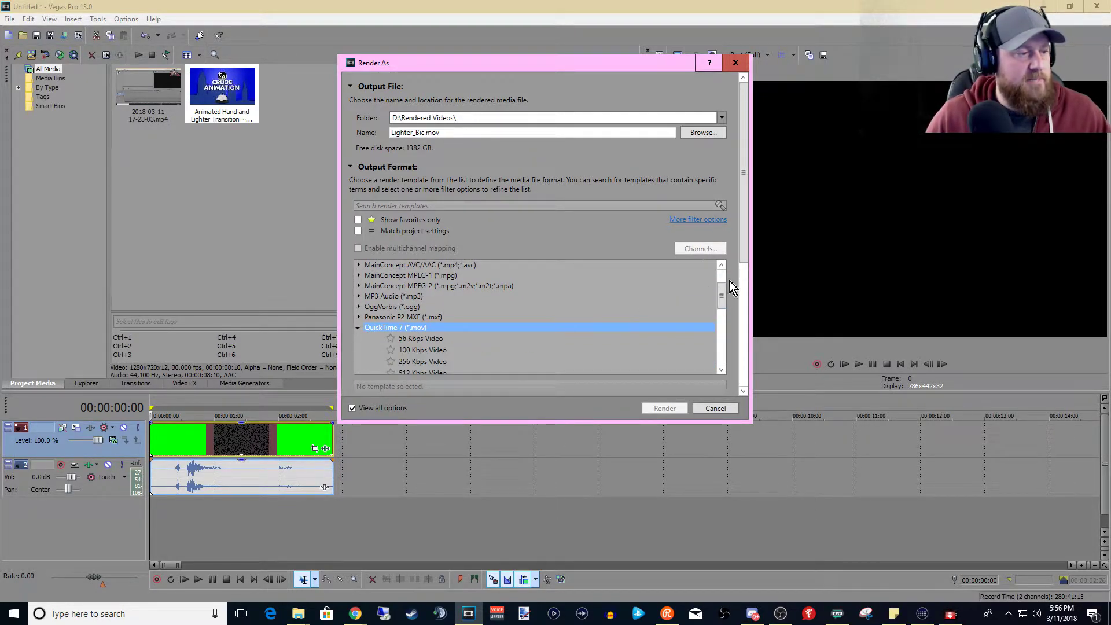
drag(724, 292, 725, 310)
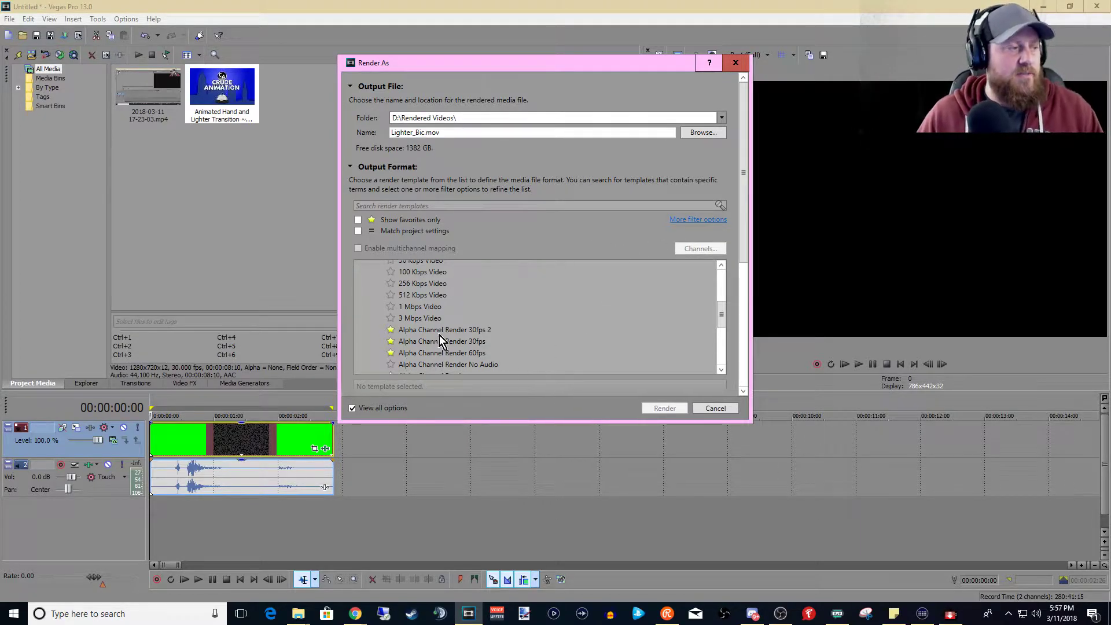
click(426, 320)
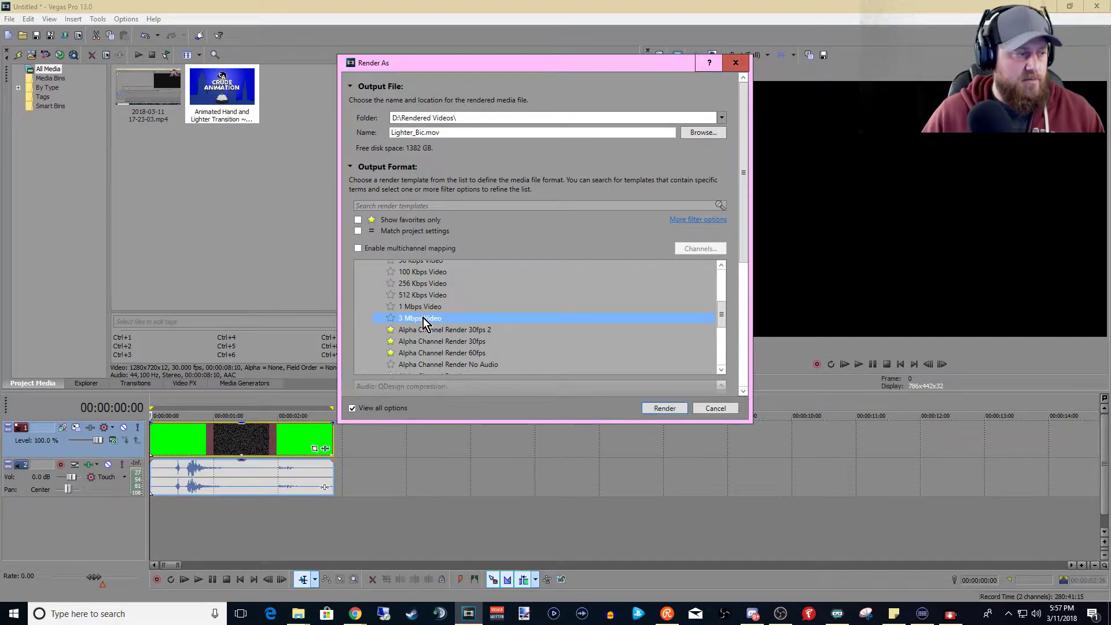
drag(743, 196, 741, 277)
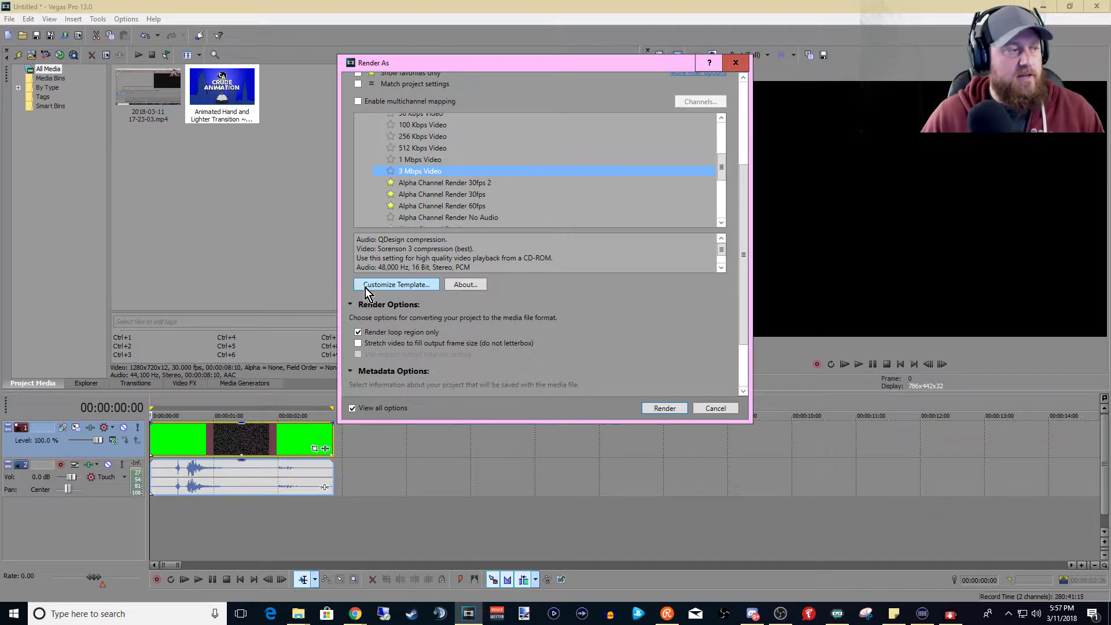
click(398, 288)
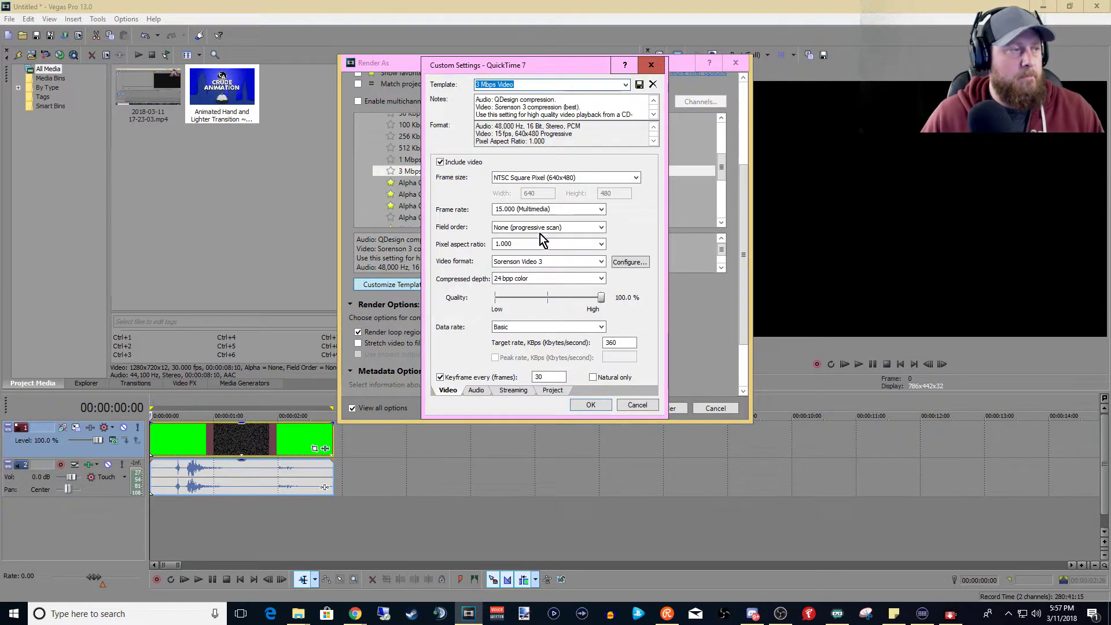
- Name the custom QuickTime template Transparent_NEW
click(526, 83)
drag(525, 83, 394, 89)
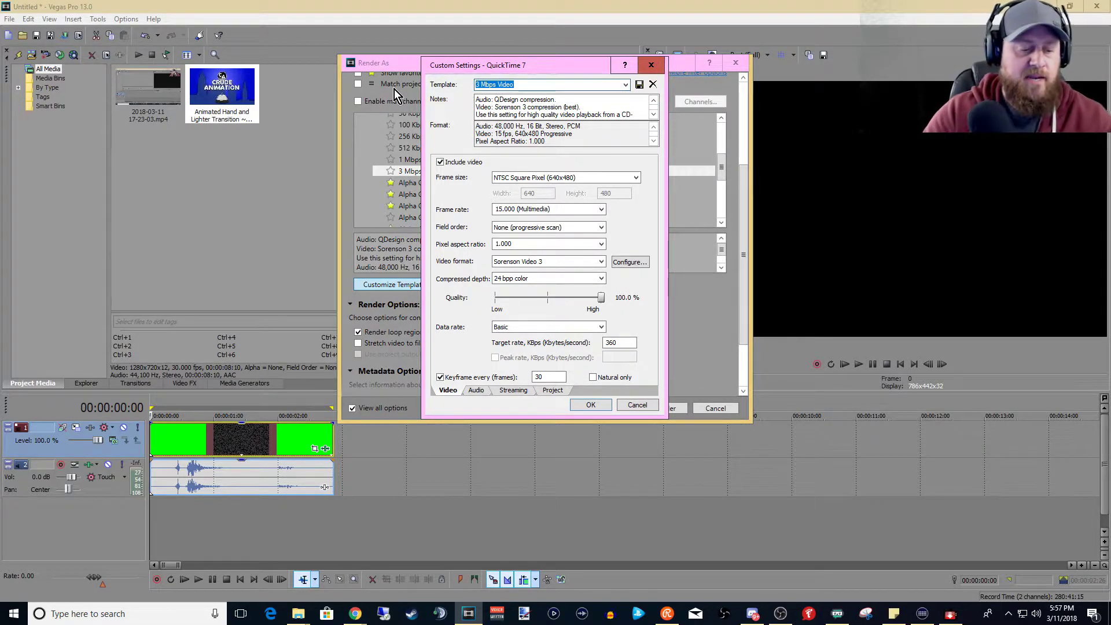
text(Tra)
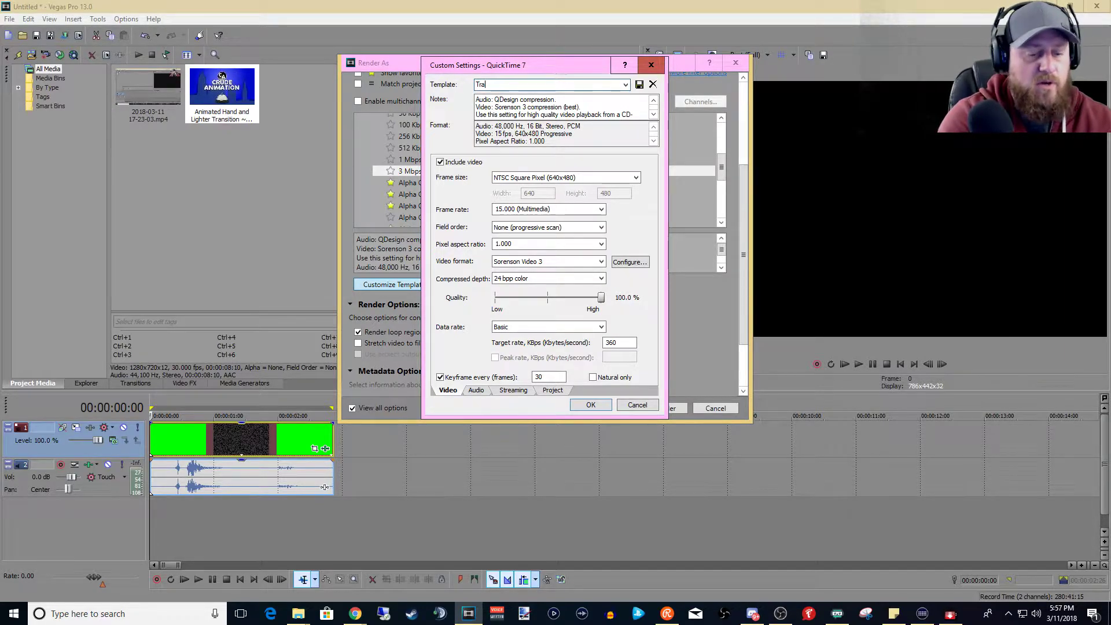
text(nsparent_NEW)
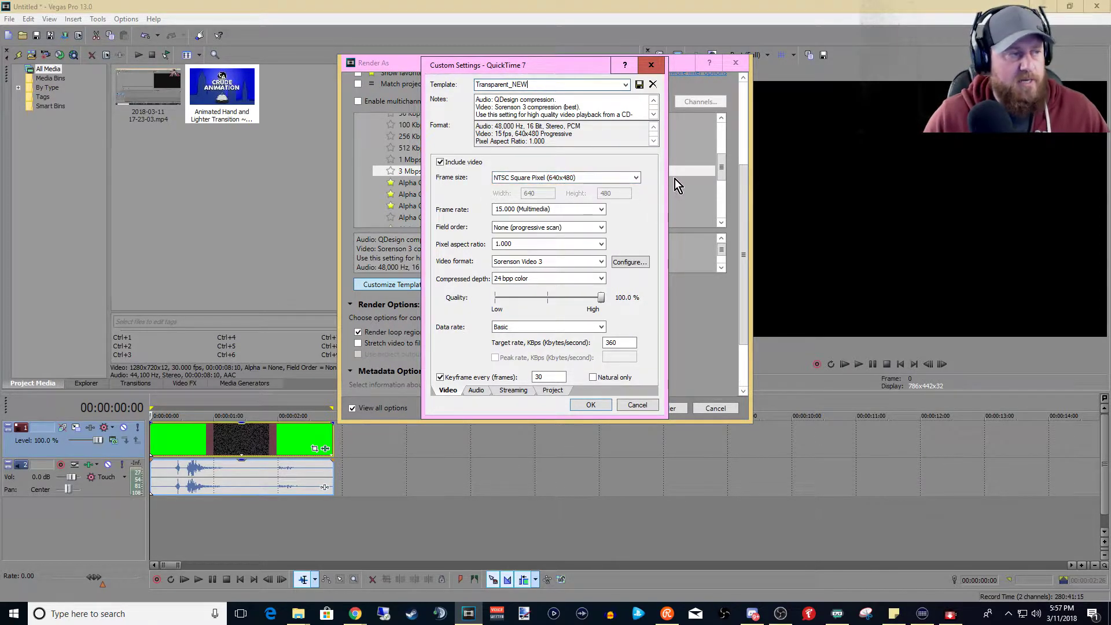
- Set the template's frame size to High Definition (1280x720) and its frame rate to 29.970 (NTSC)
click(635, 178)
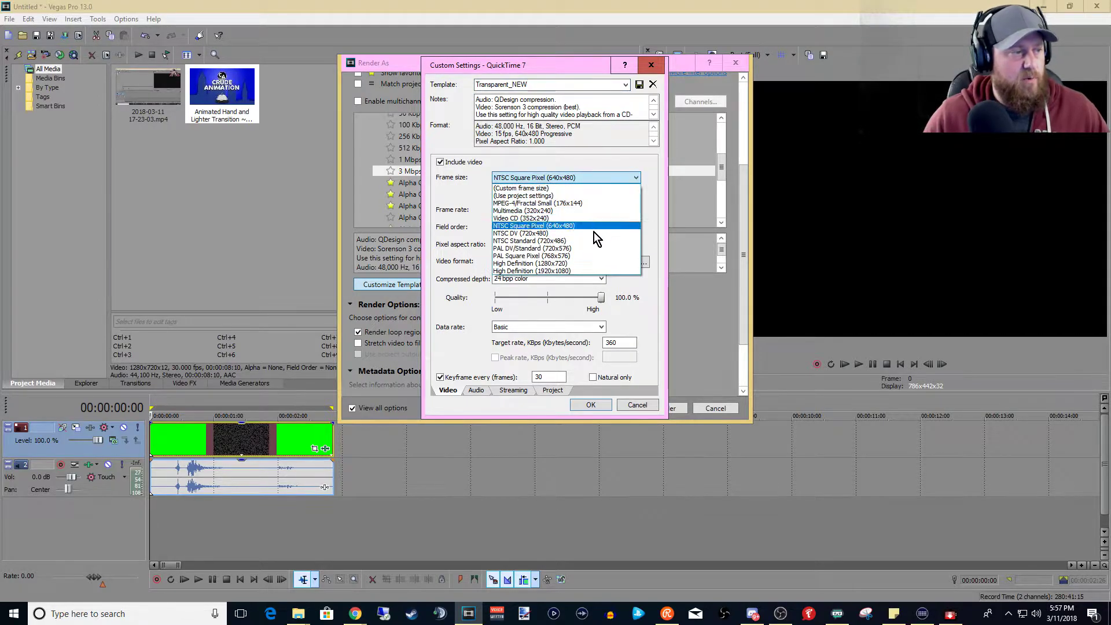
click(576, 264)
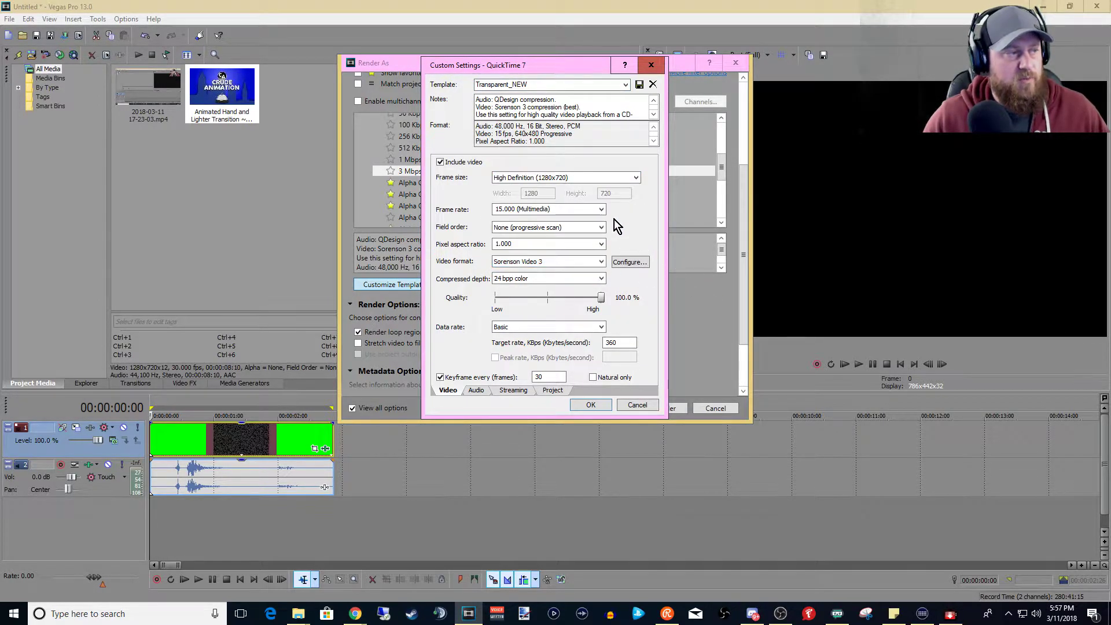
click(600, 212)
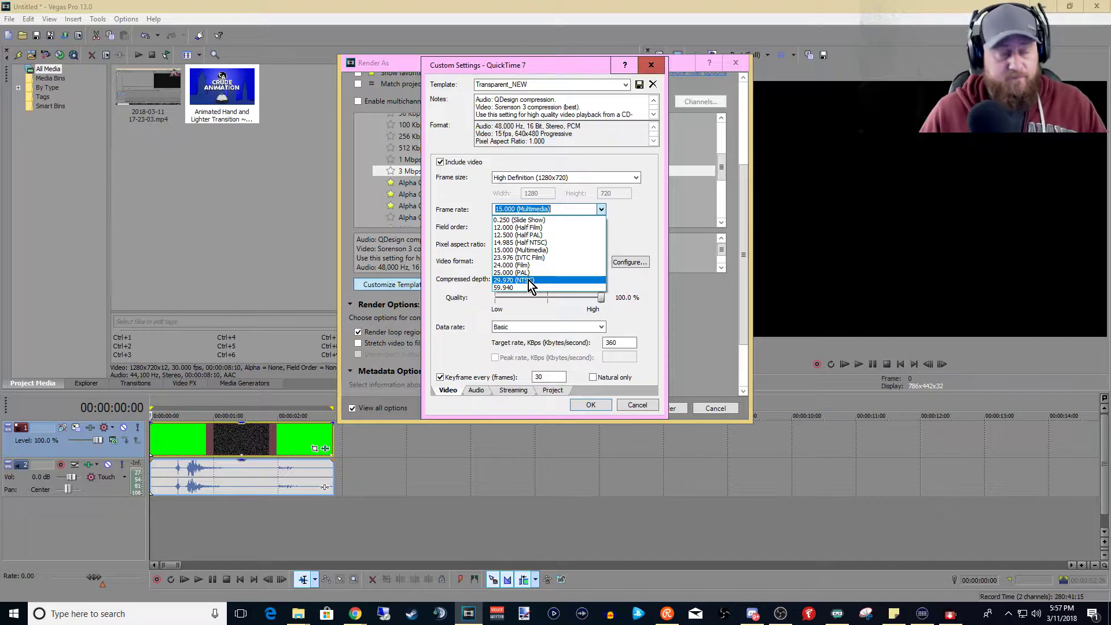
click(529, 280)
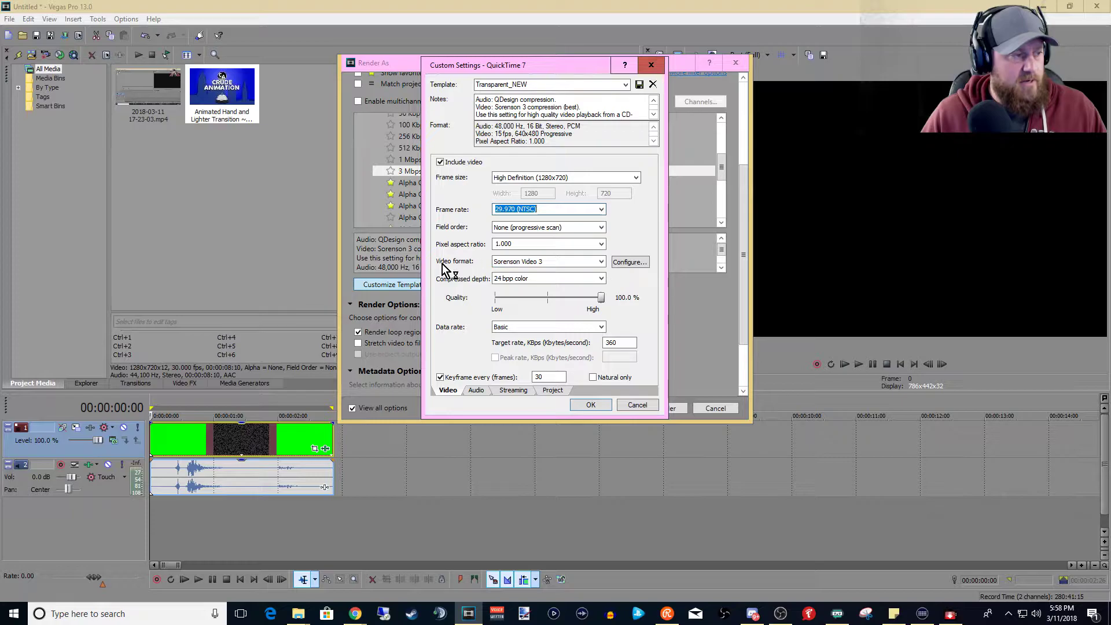
- Set the template's video format to Animation and its compressed depth to 32 bpp color
click(604, 265)
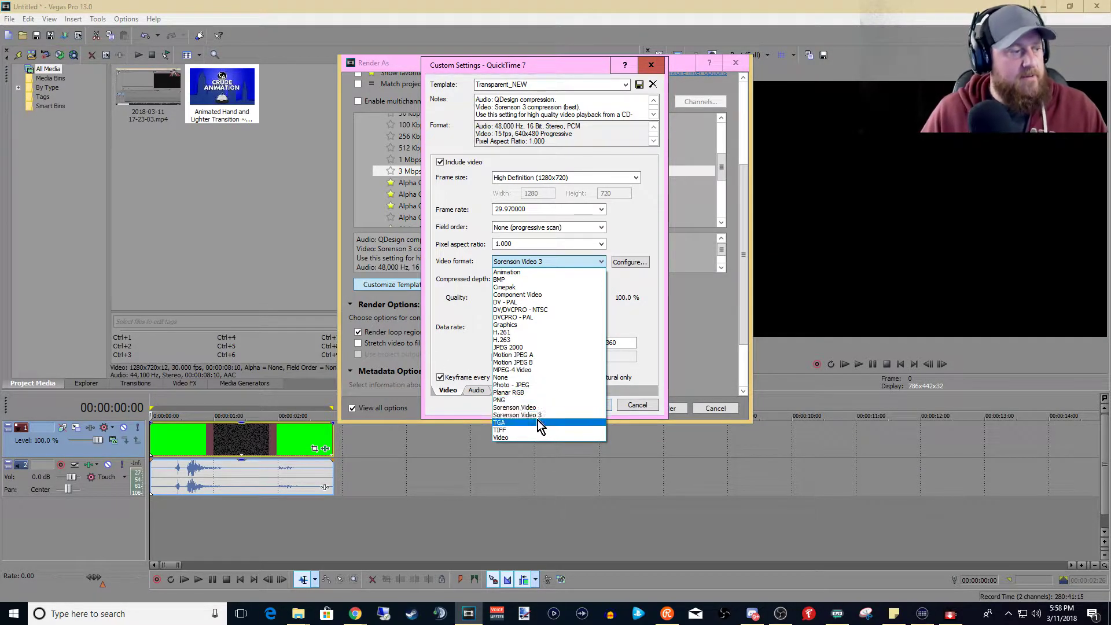
click(519, 272)
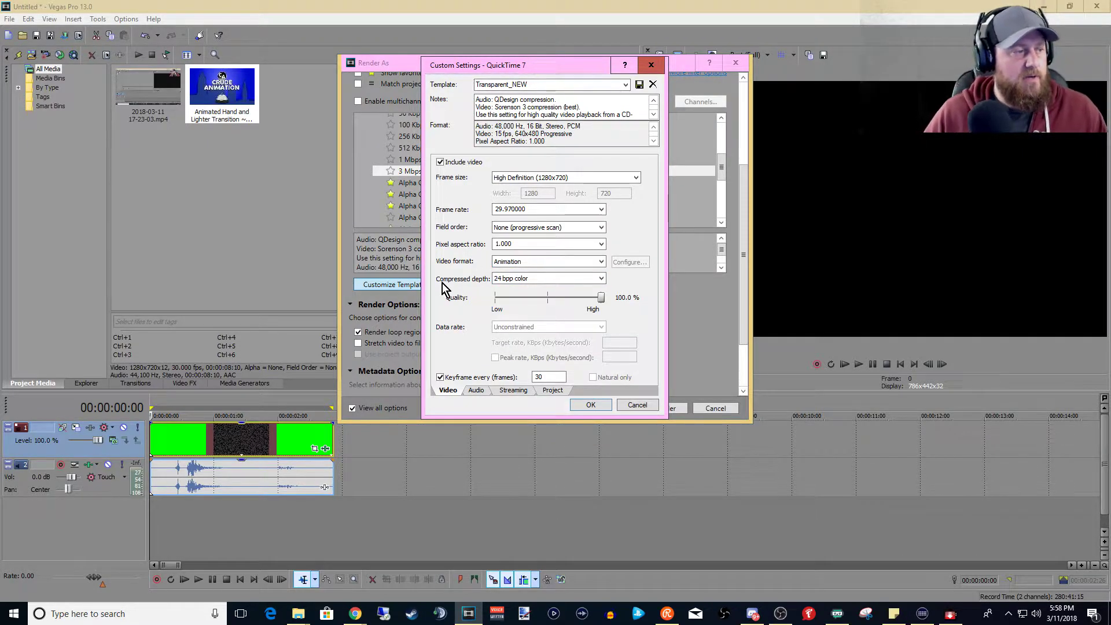
click(593, 279)
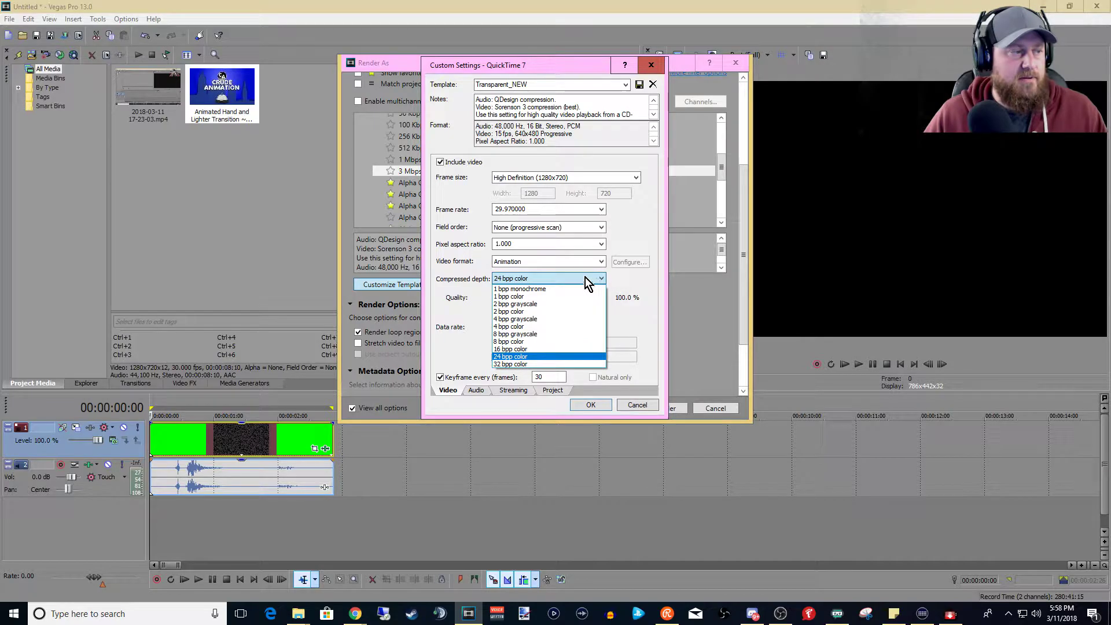
click(517, 365)
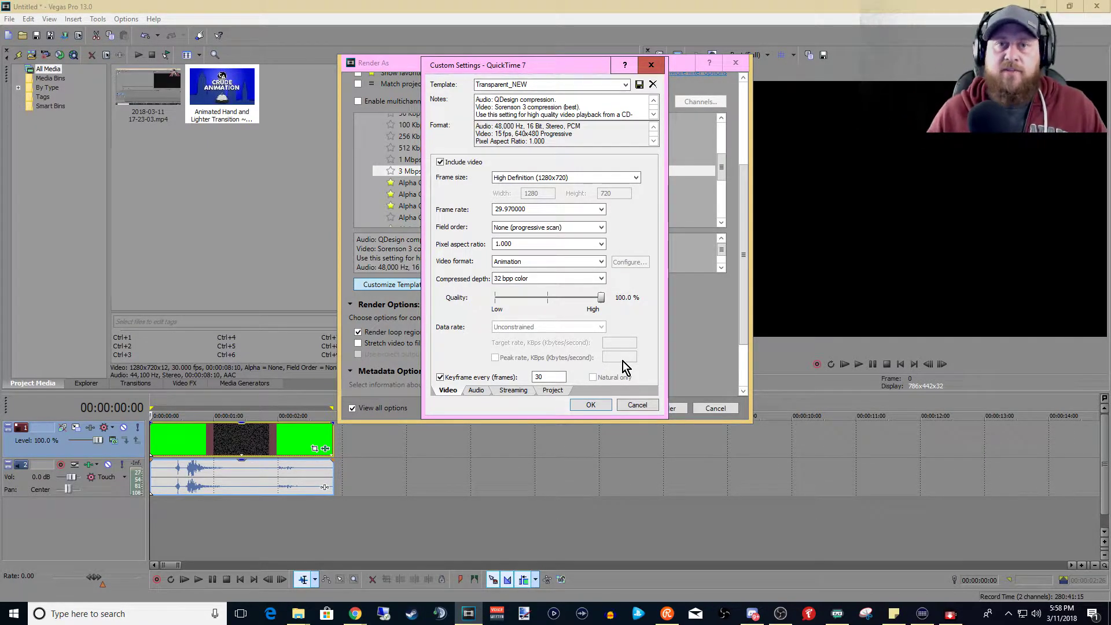
- Set the template's video rendering quality to Best, then save the template and accept the custom settings
click(476, 391)
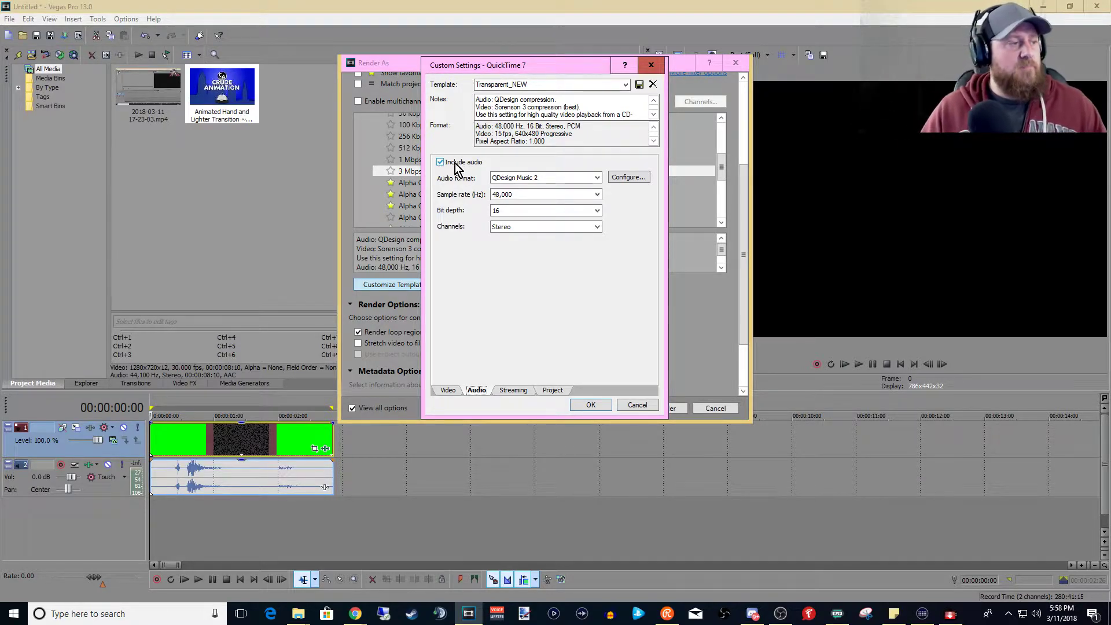
click(553, 391)
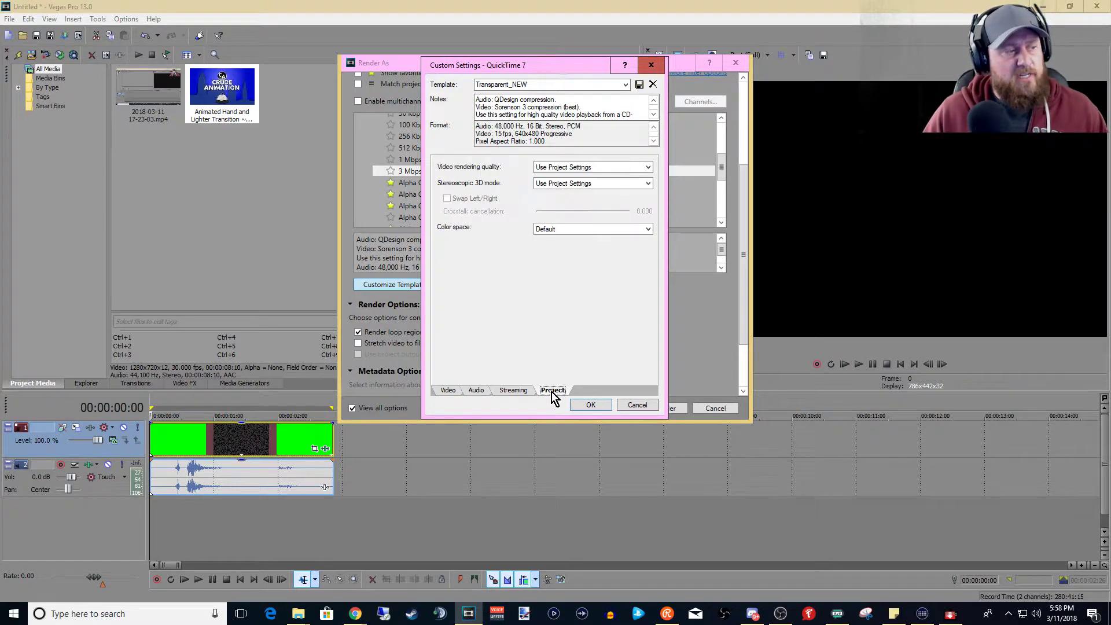
click(607, 167)
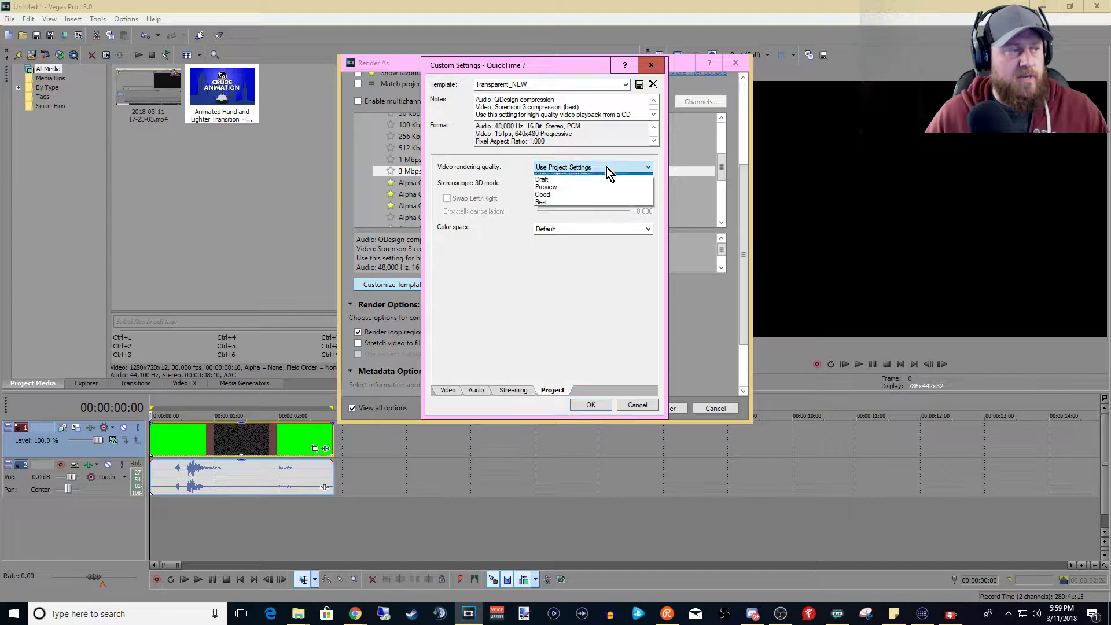
click(548, 208)
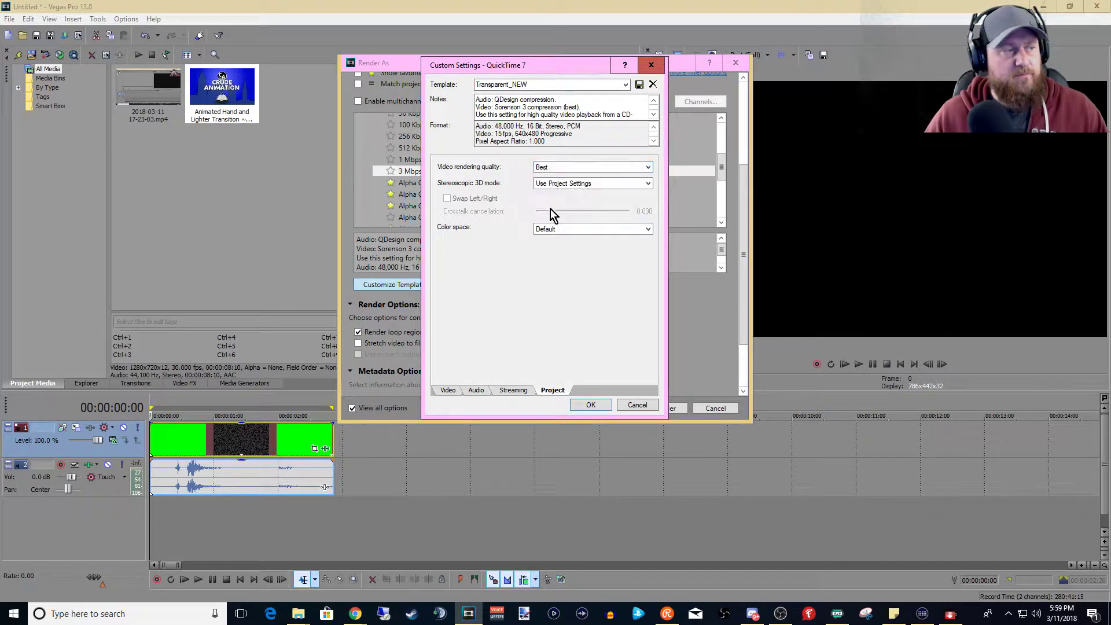
click(446, 391)
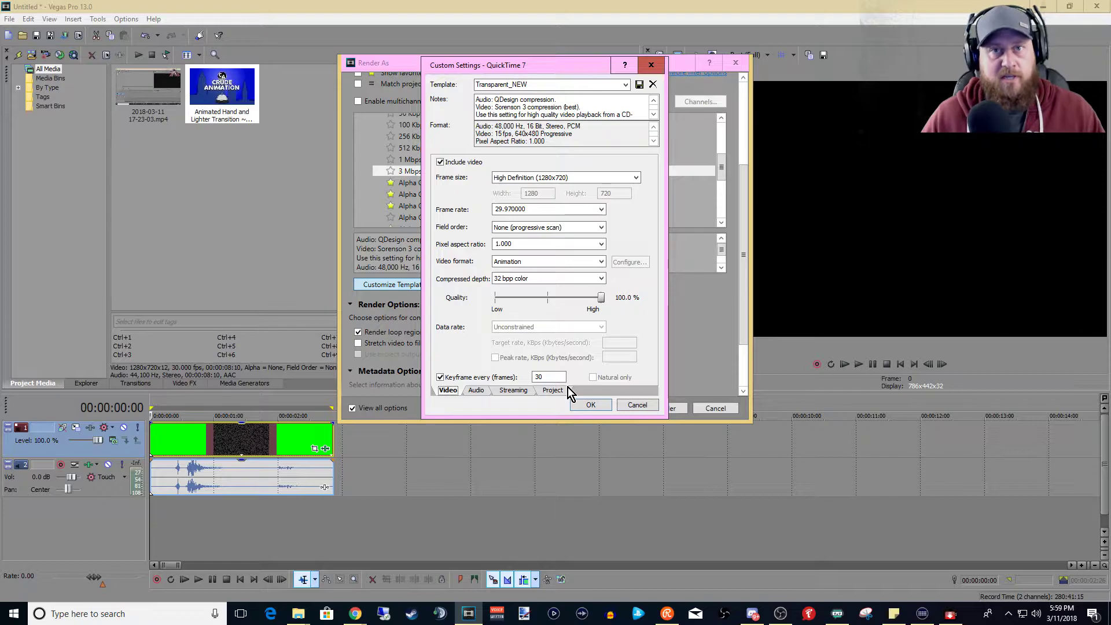
click(639, 86)
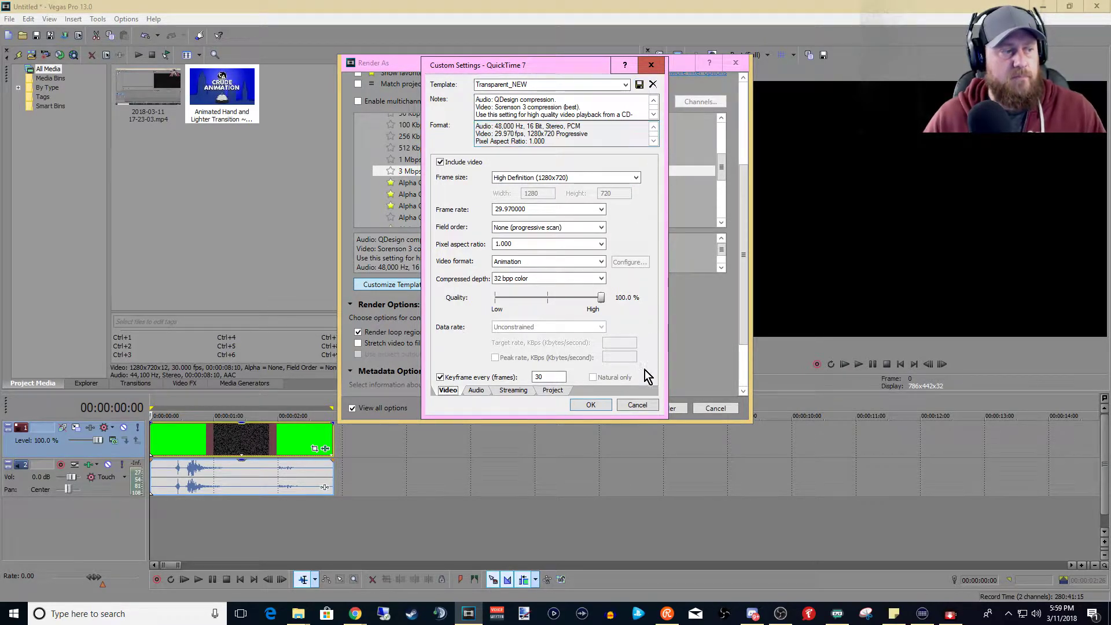
click(598, 406)
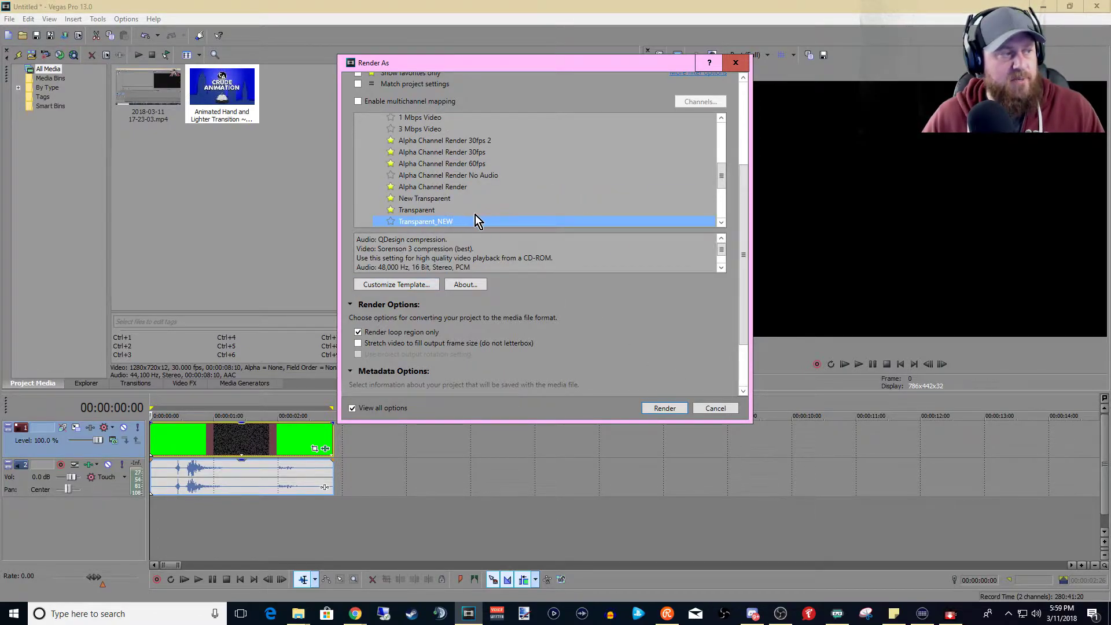
- Remove Transparent, New Transparent, Alpha Channel Render and Alpha Channel Render 60fps from the favorite templates, and add Transparent_NEW
click(391, 209)
click(391, 198)
click(391, 187)
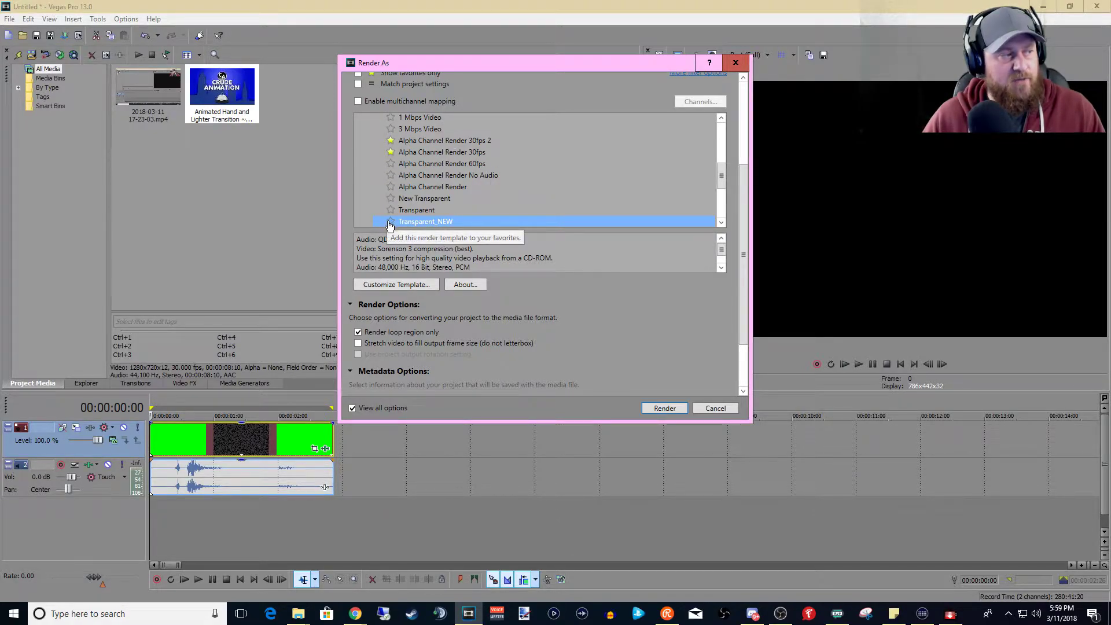
- Limit the template list to favorites and render the loop region with the Transparent_NEW template
drag(720, 176, 721, 135)
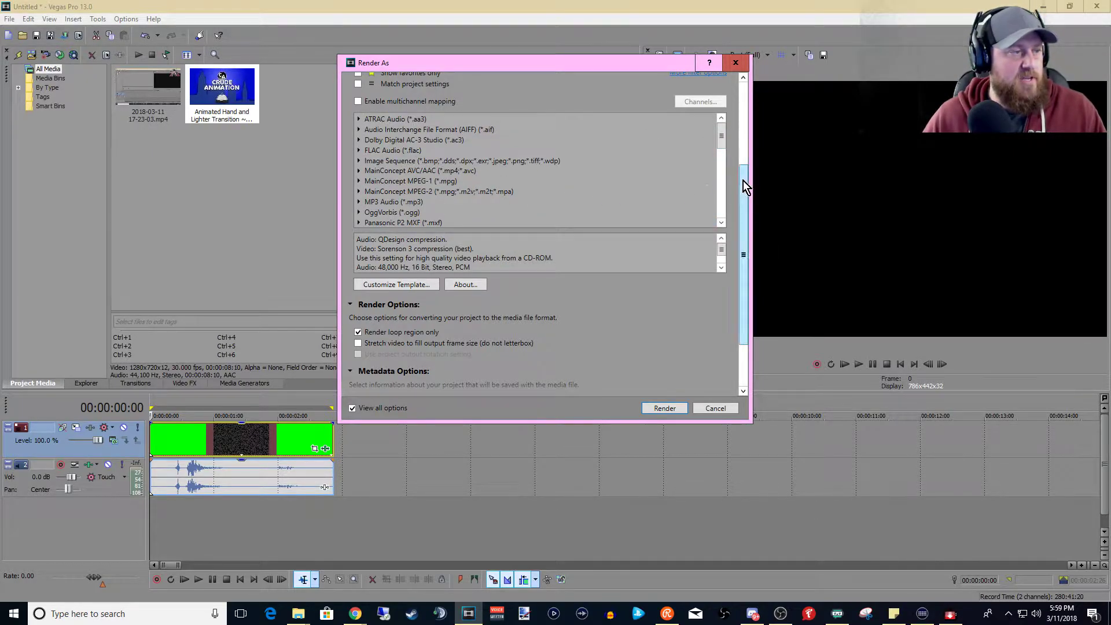
scroll(743, 179, up, 3)
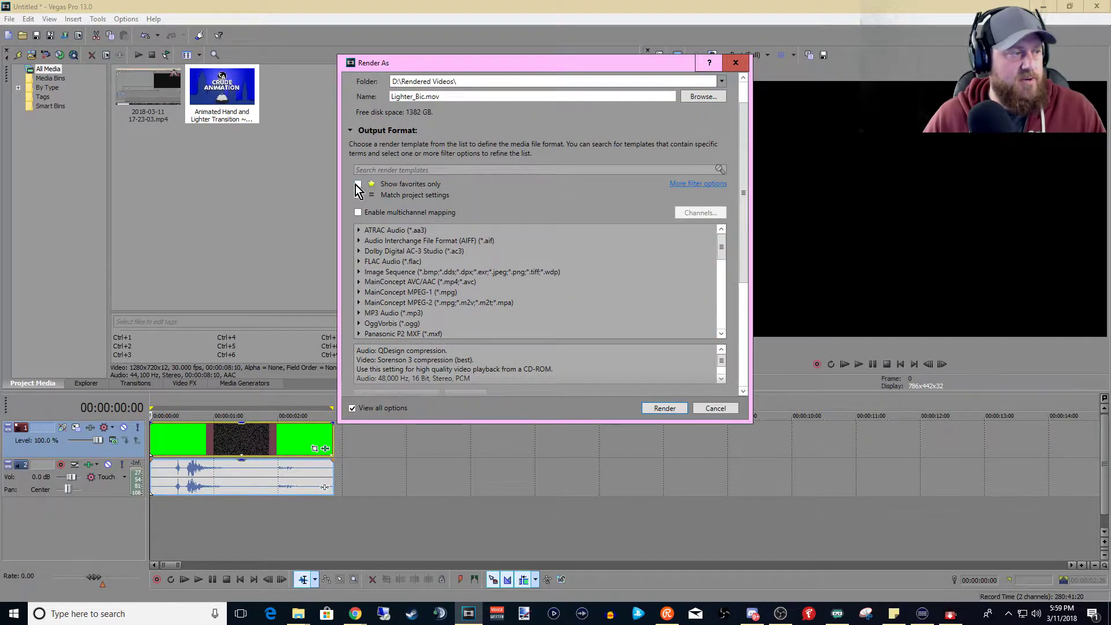
click(358, 184)
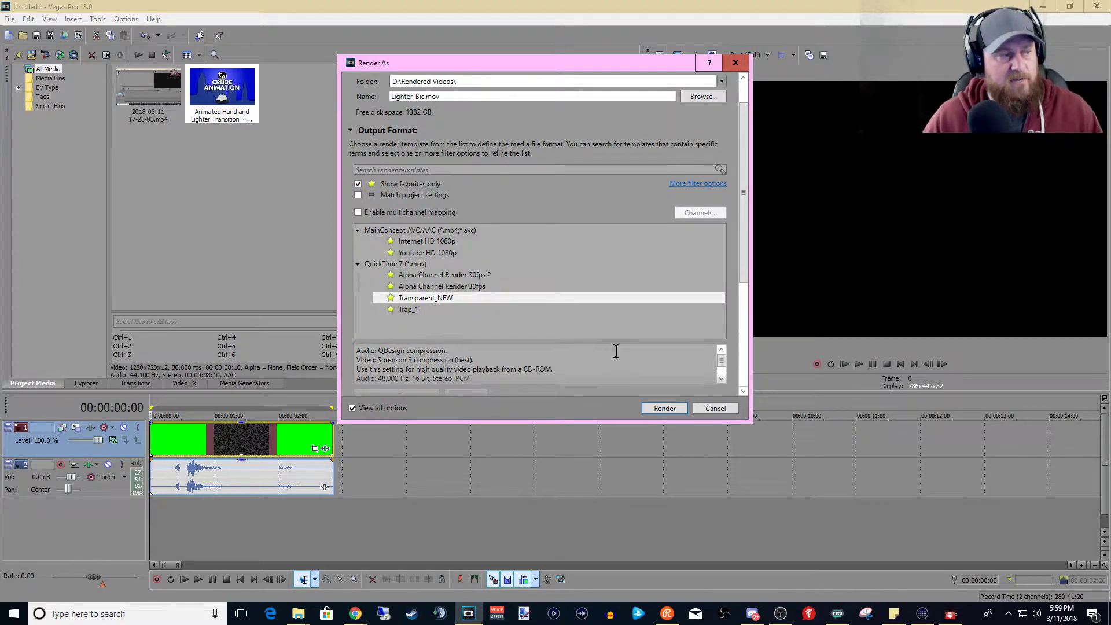
click(426, 298)
scroll(475, 179, up, 1)
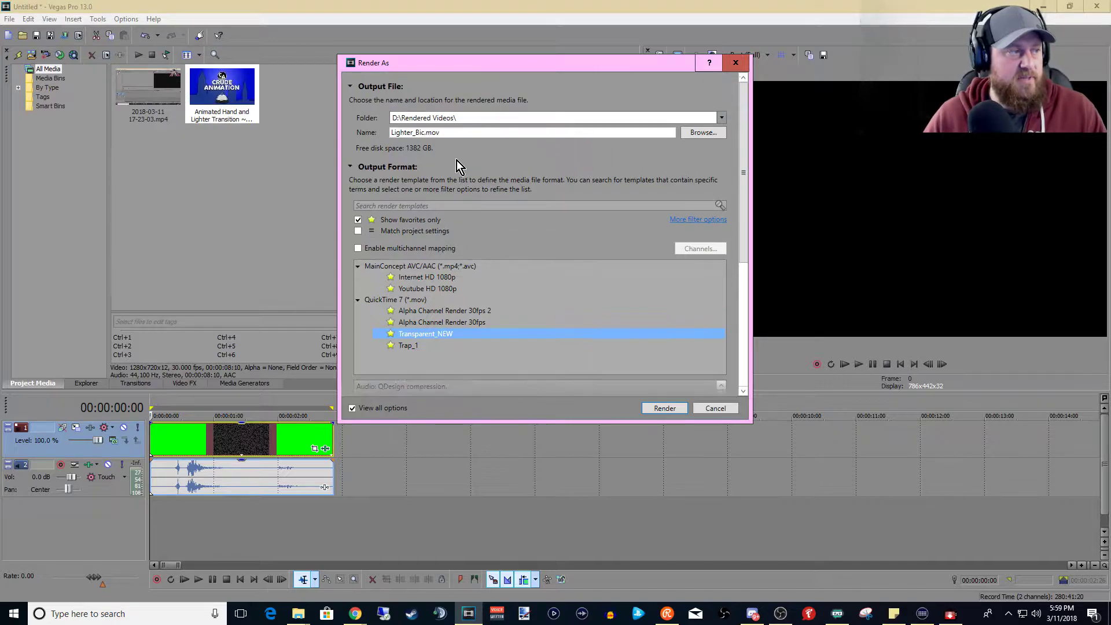
scroll(610, 251, down, 2)
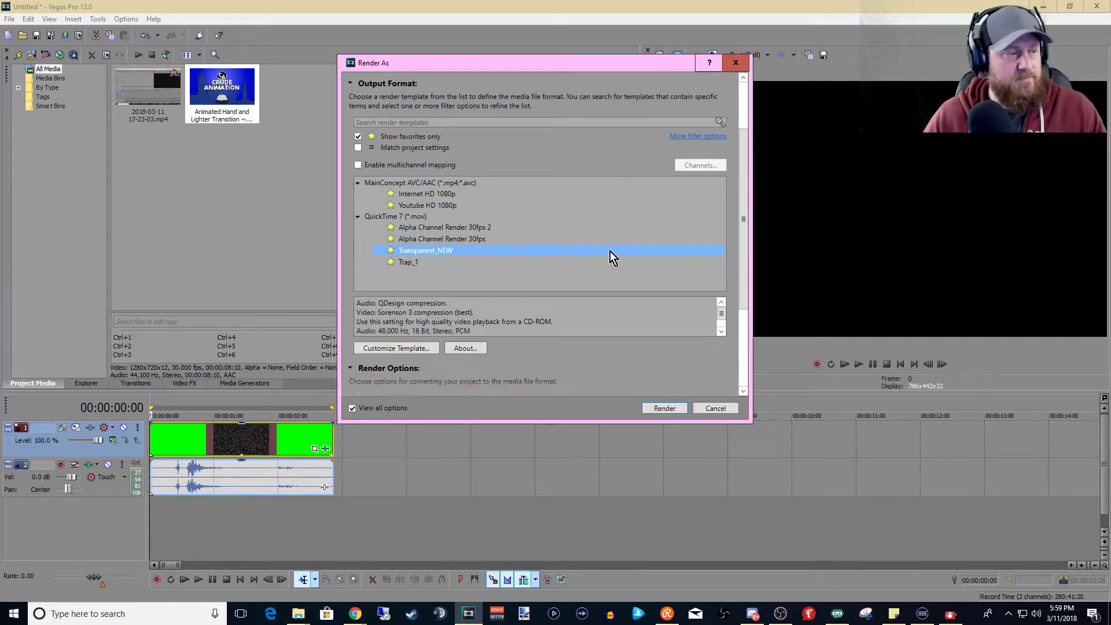
click(667, 408)
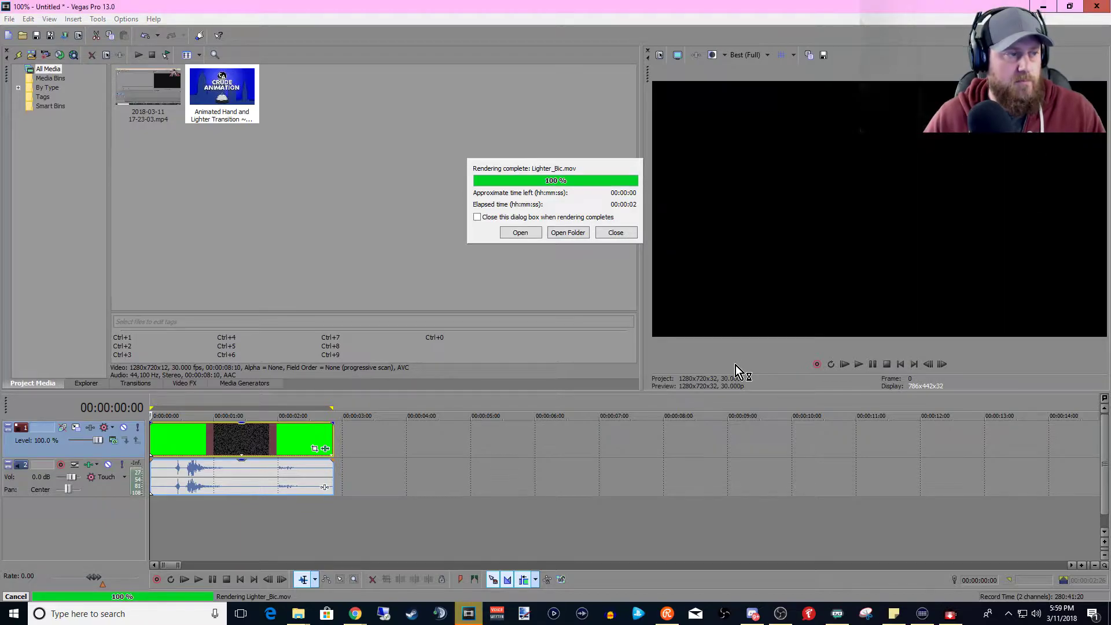
- Close the completed render, switch to OBS, and open the properties of the Stinger scene transition
click(616, 232)
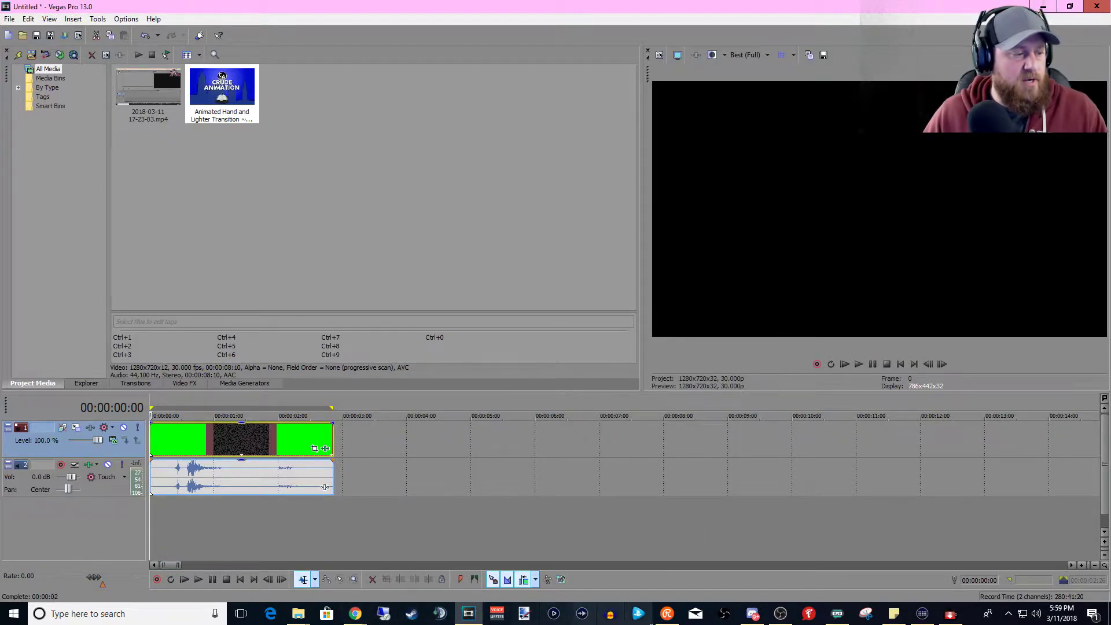
click(780, 613)
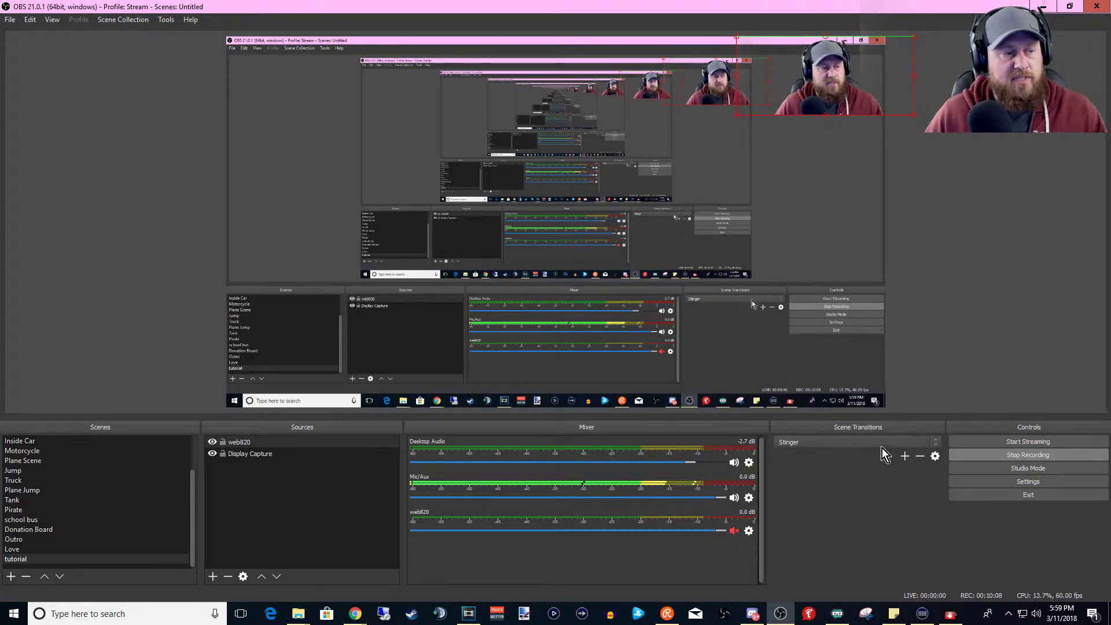
click(933, 446)
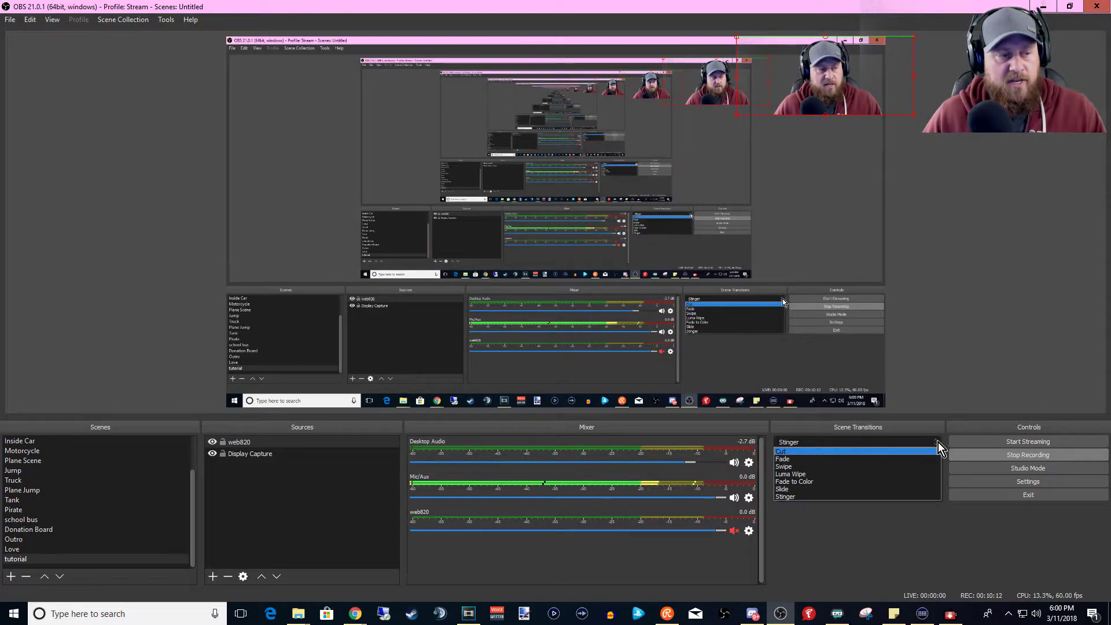
click(791, 499)
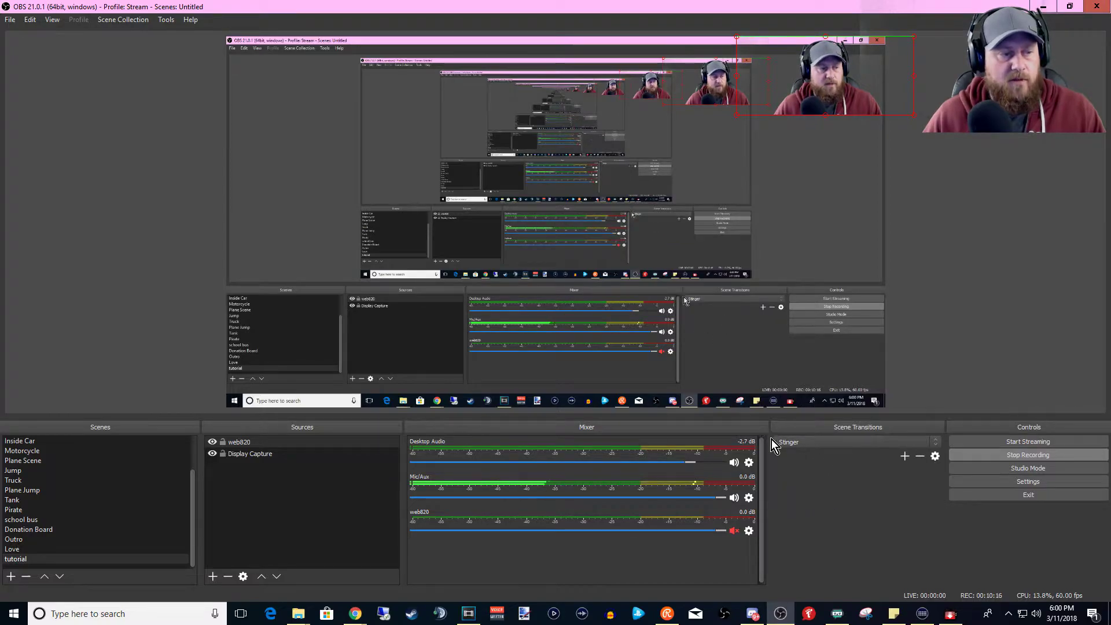
click(935, 457)
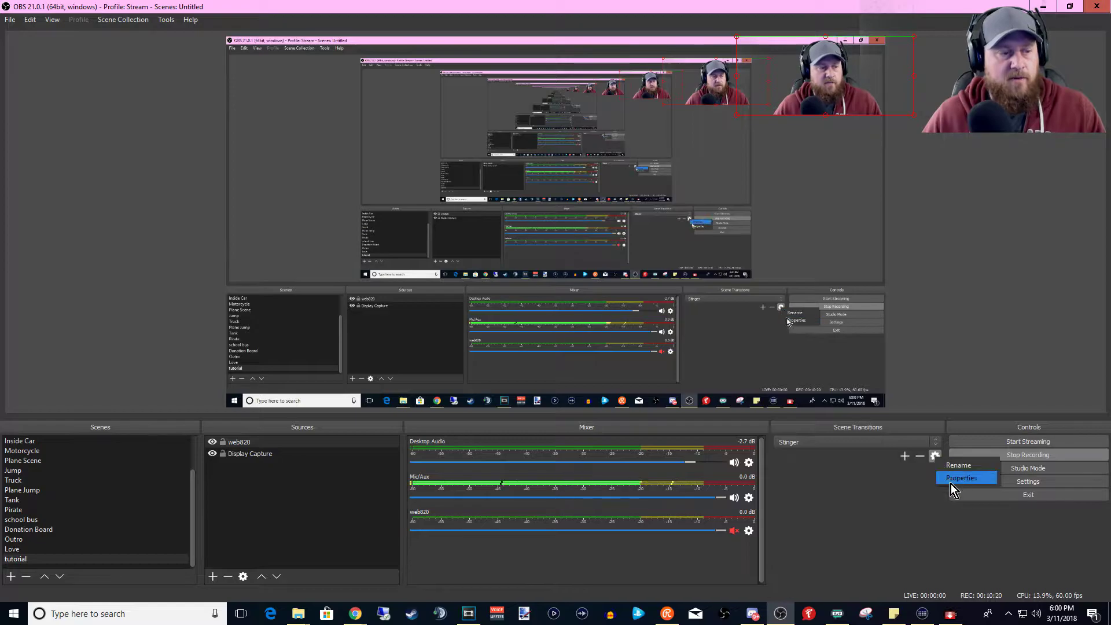
click(959, 481)
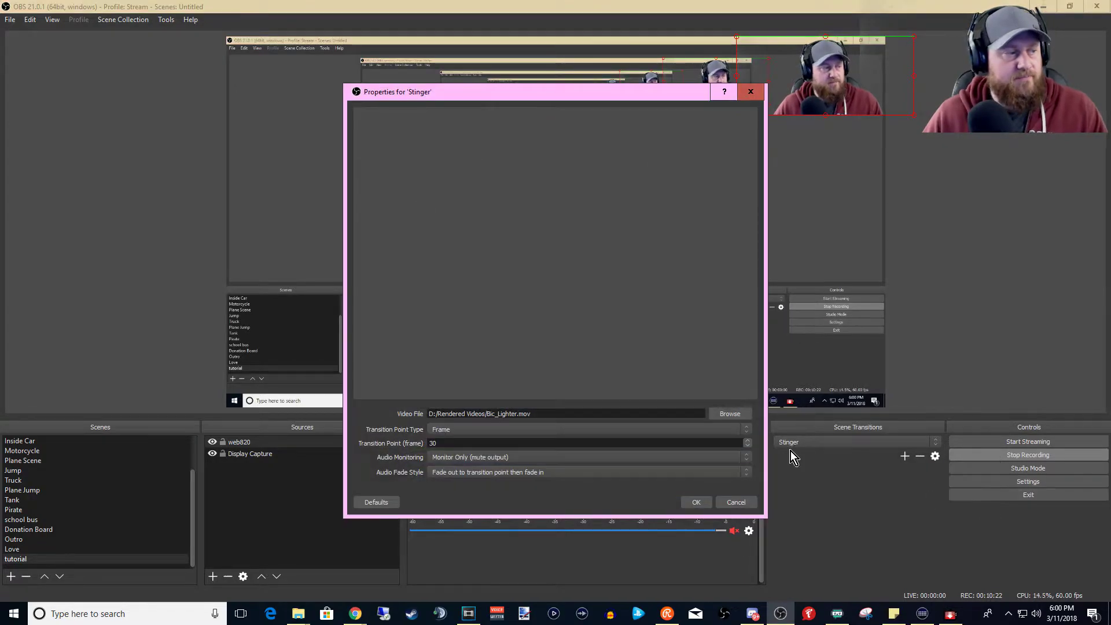
- Set the stinger's video file to Bic_Lighter1.mov from the Rendered Videos folder
drag(568, 97, 526, 69)
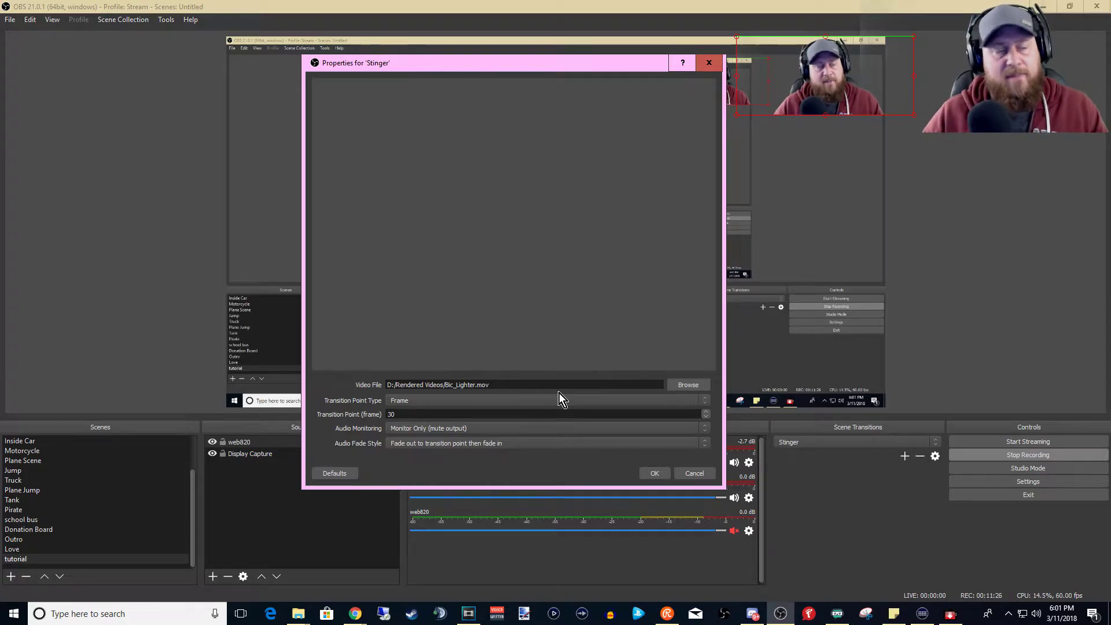
click(690, 386)
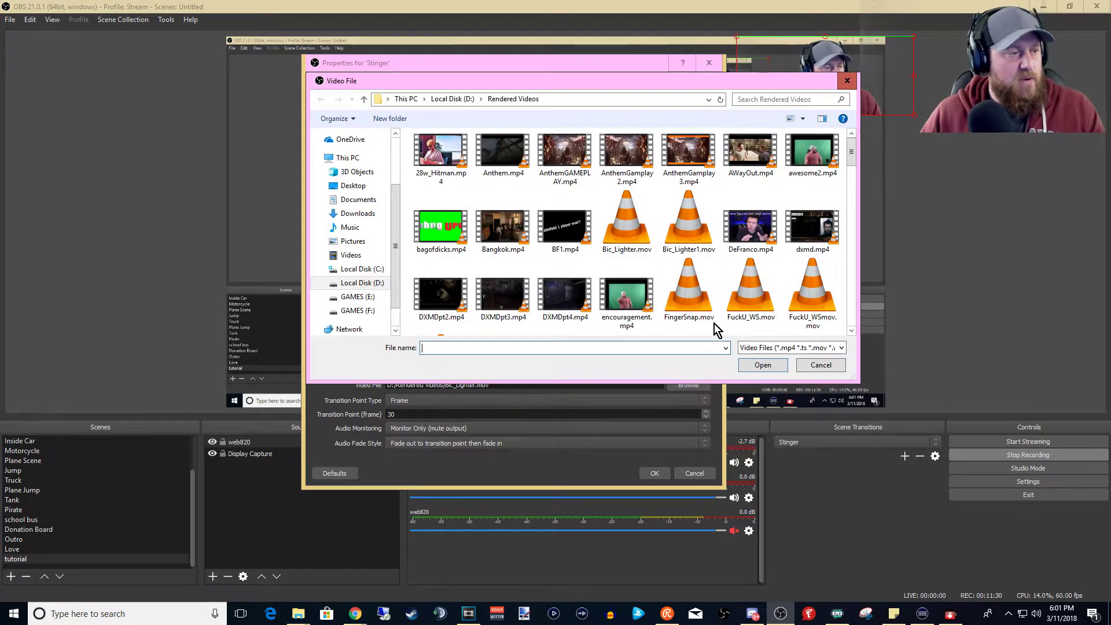
click(693, 229)
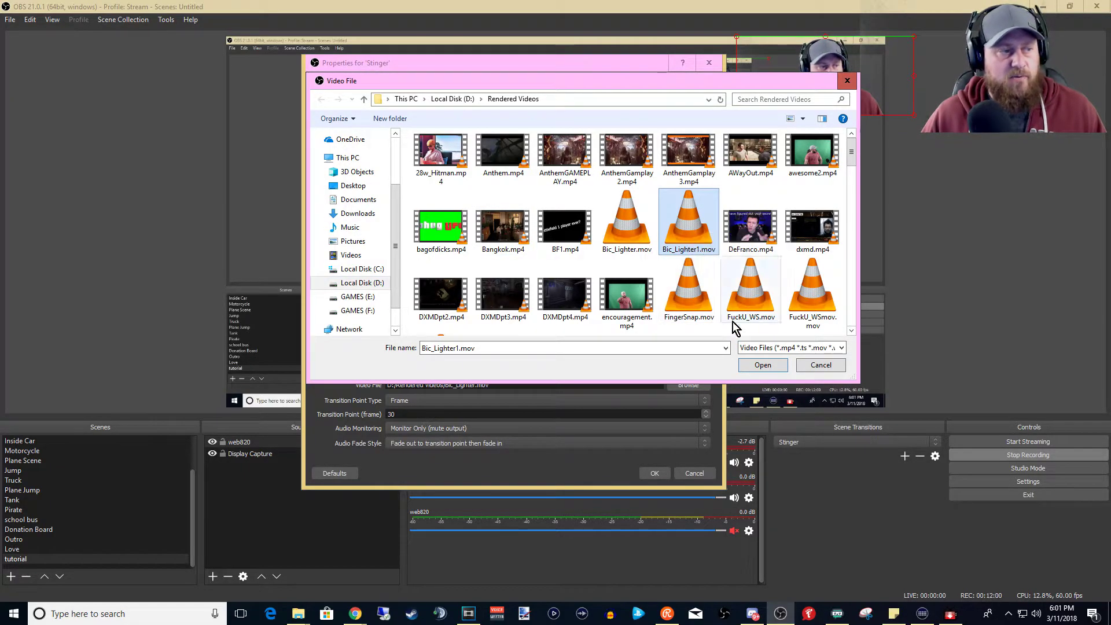
click(765, 365)
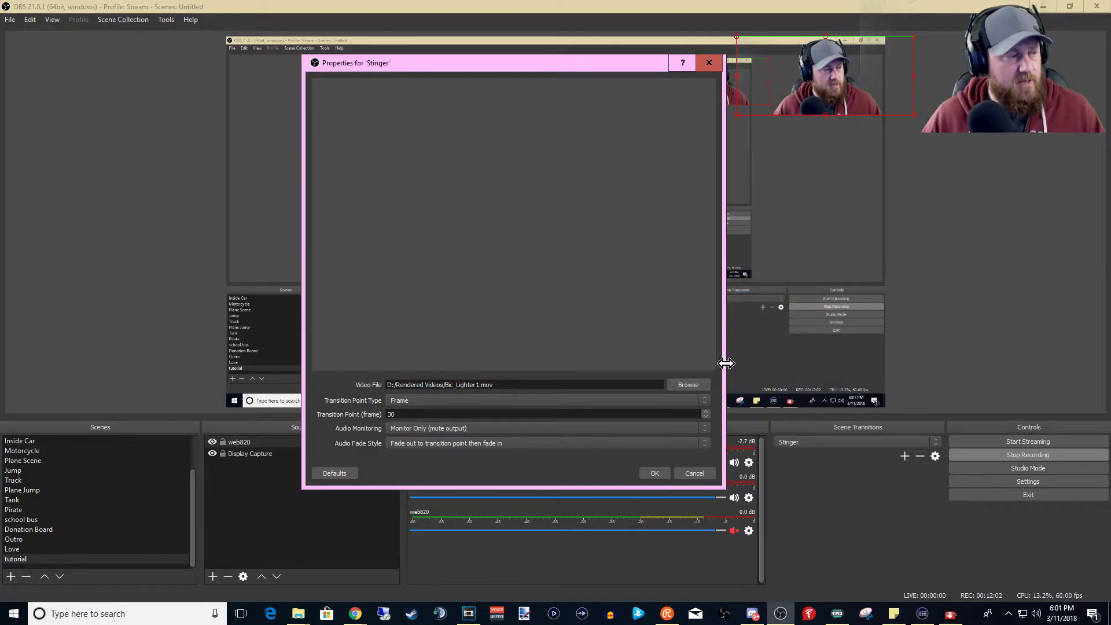
- Try Time (milliseconds) as the stinger's transition point type, and return it to Frame
click(704, 400)
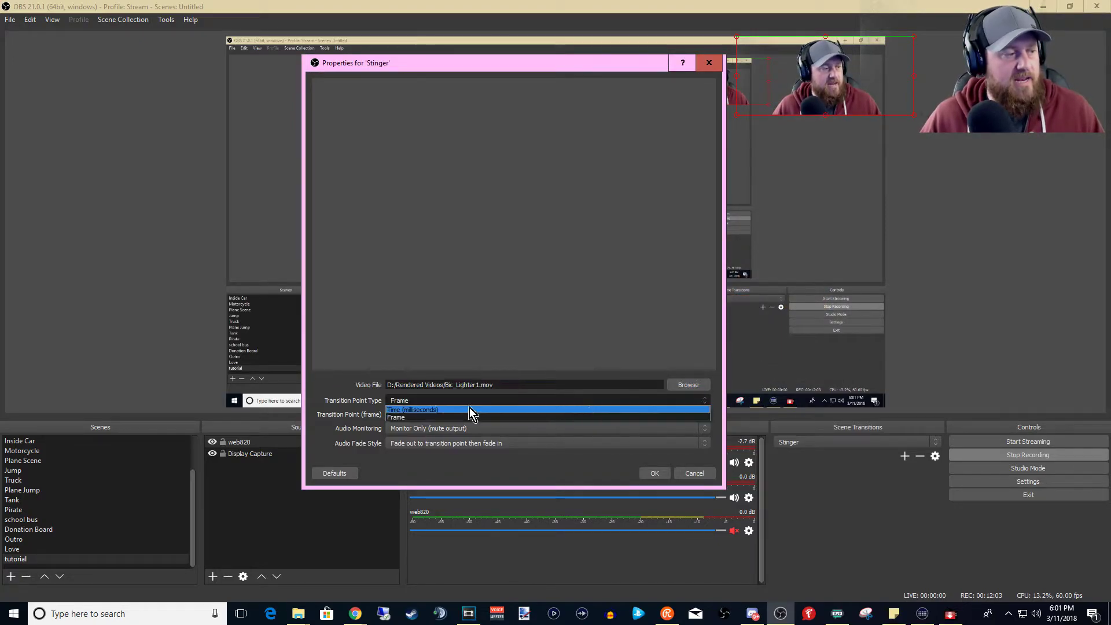
click(414, 410)
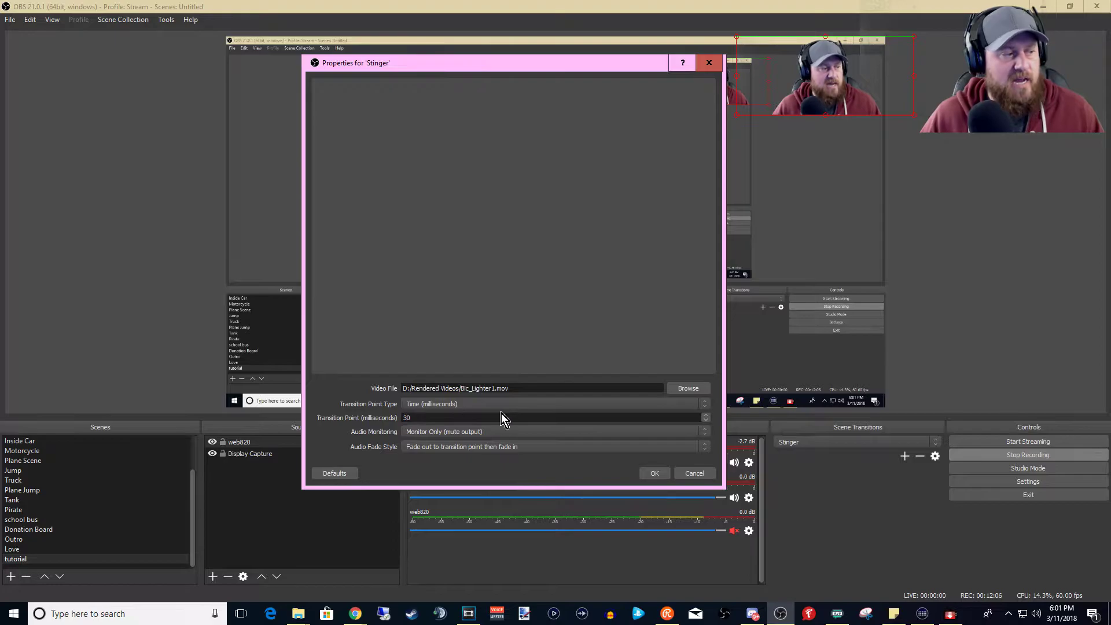
drag(434, 418, 358, 421)
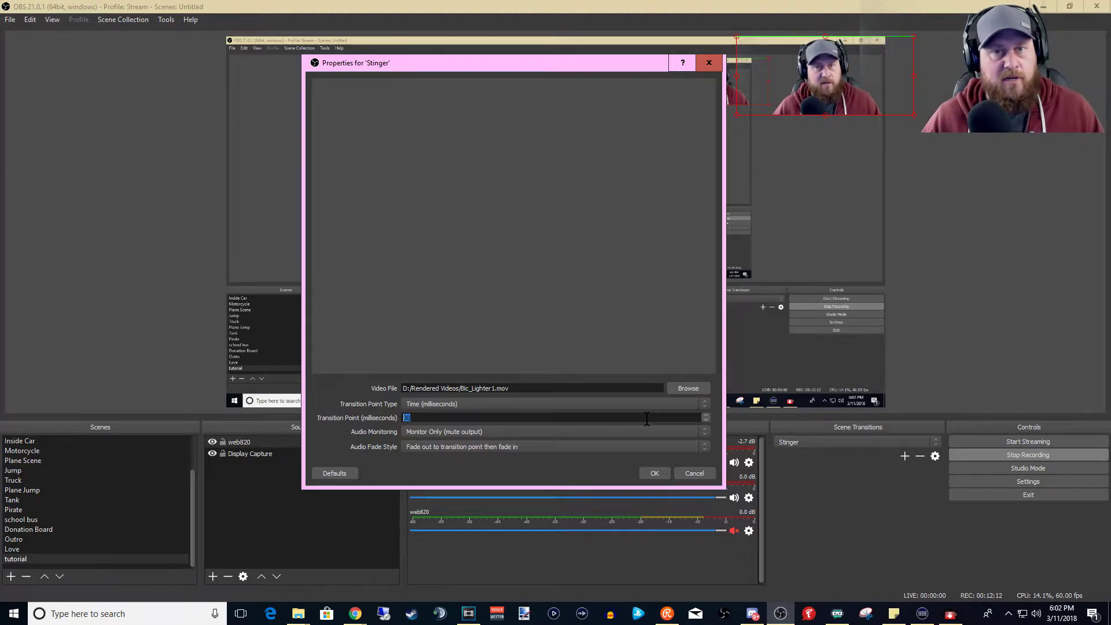
click(514, 405)
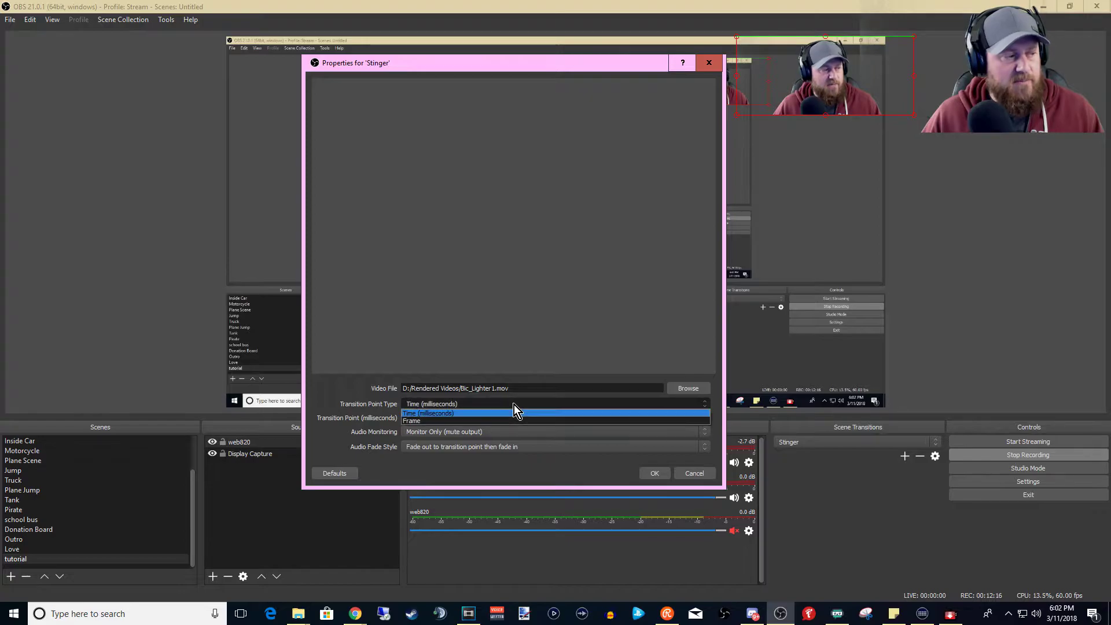
click(422, 421)
- Set the stinger's transition point to frame 5
double_click(397, 418)
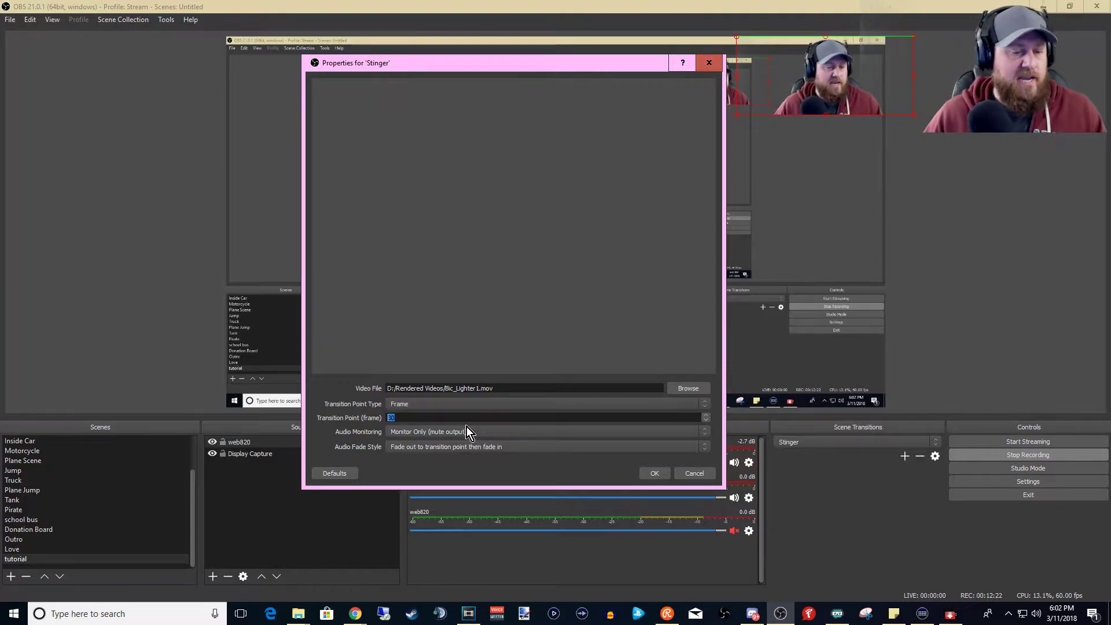
text(18)
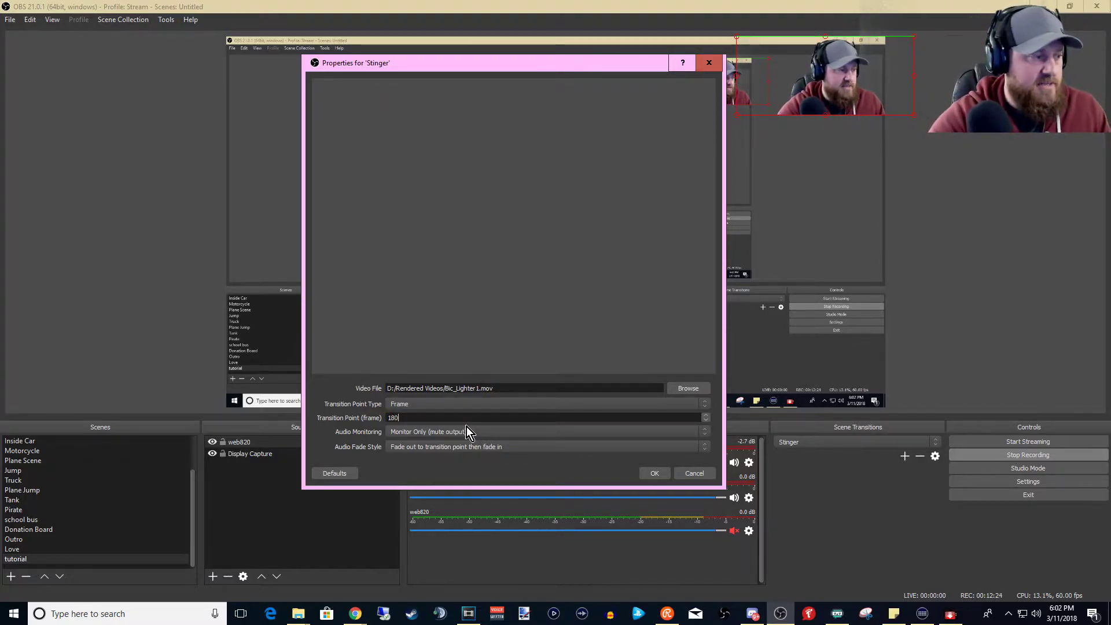
key(BackSpace)
key(BackSpace)
key(BackSpace)
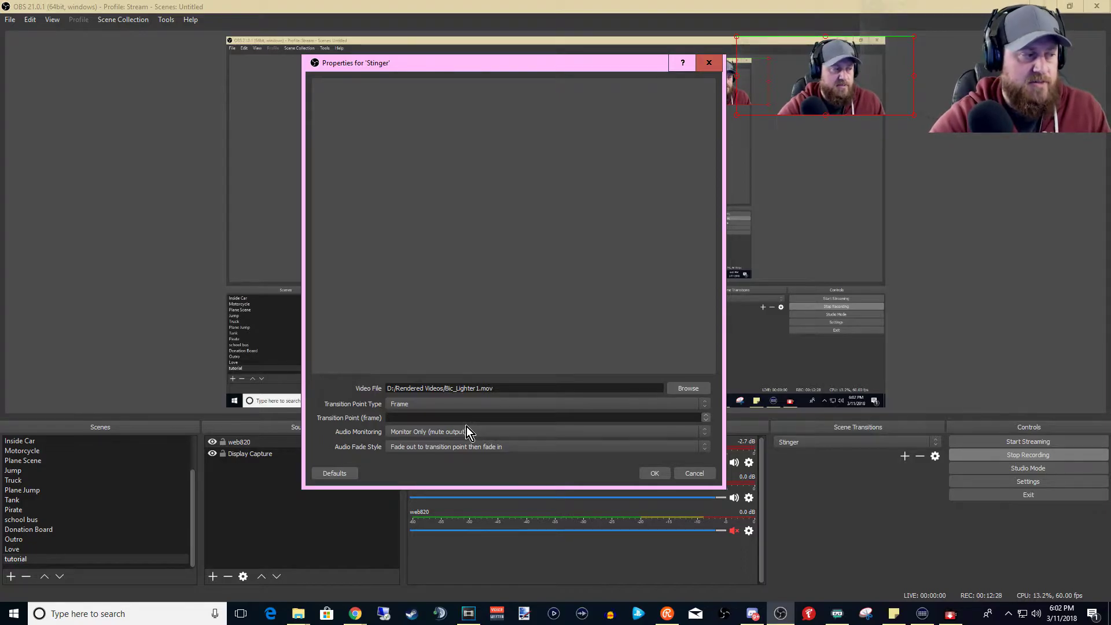
text(60)
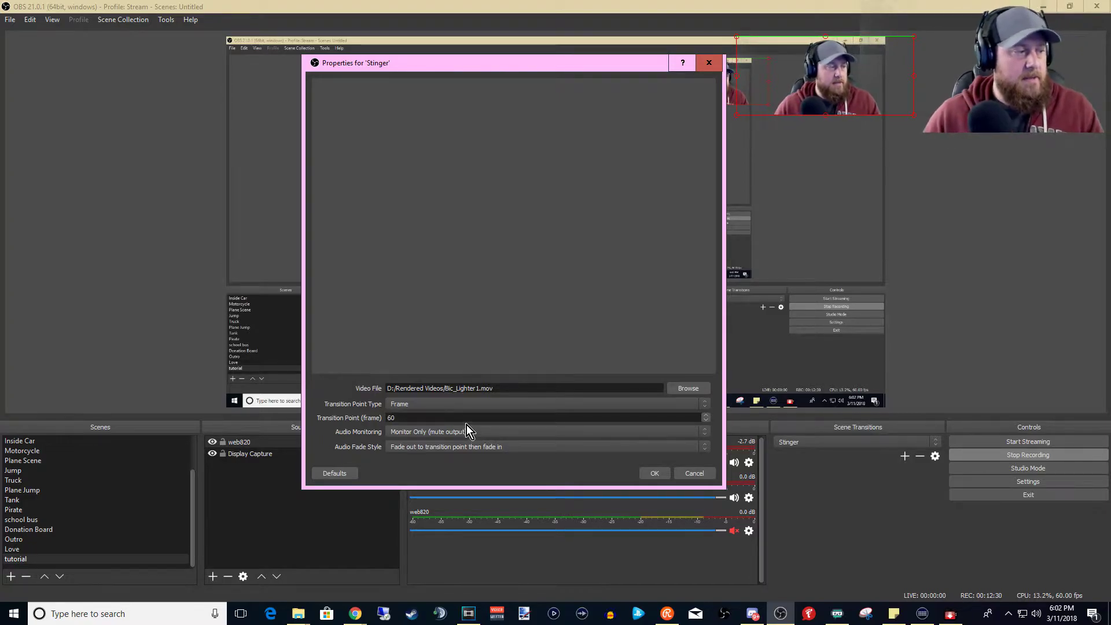
key(BackSpace)
key(BackSpace)
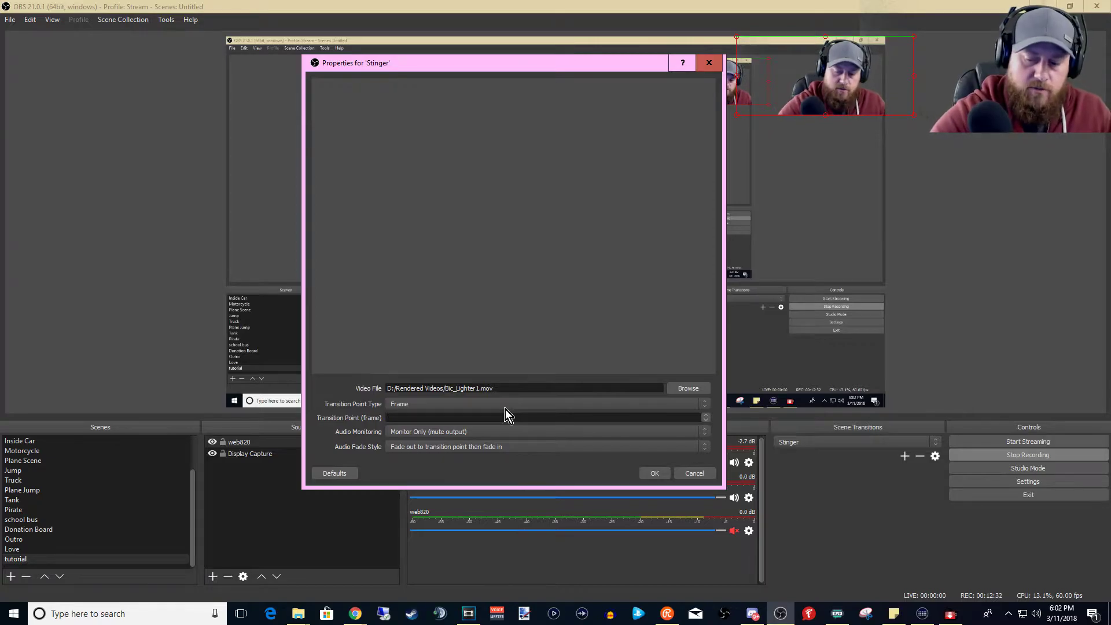
text(5)
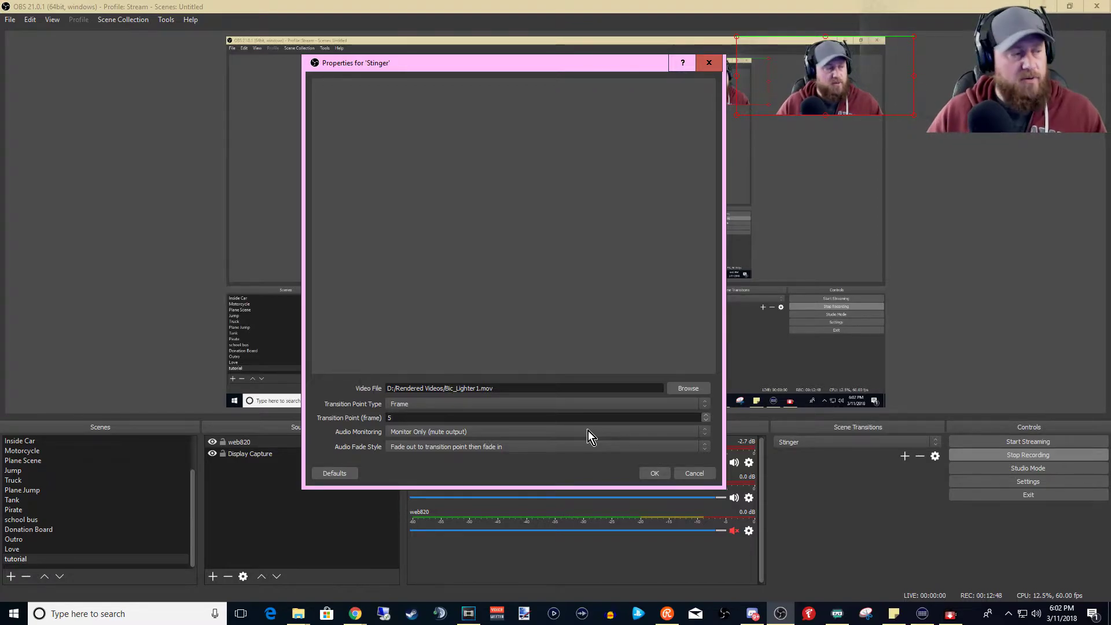
- Choose Monitor Only (mute output) audio monitoring and the Fade out to transition point then fade in style, and accept the stinger properties
click(499, 433)
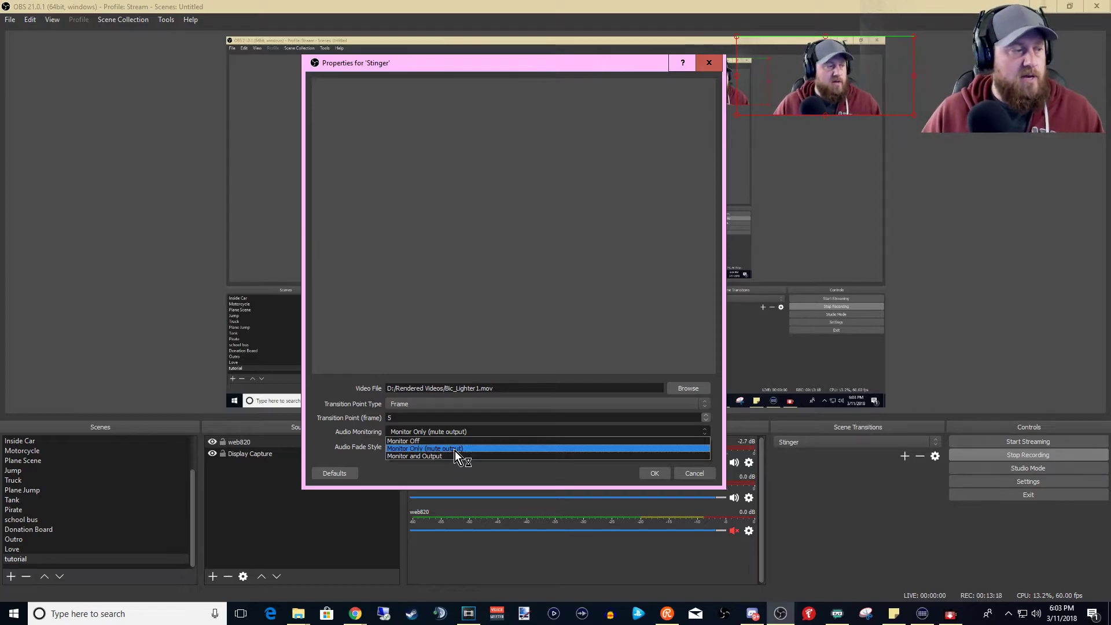
click(414, 441)
click(418, 434)
click(424, 450)
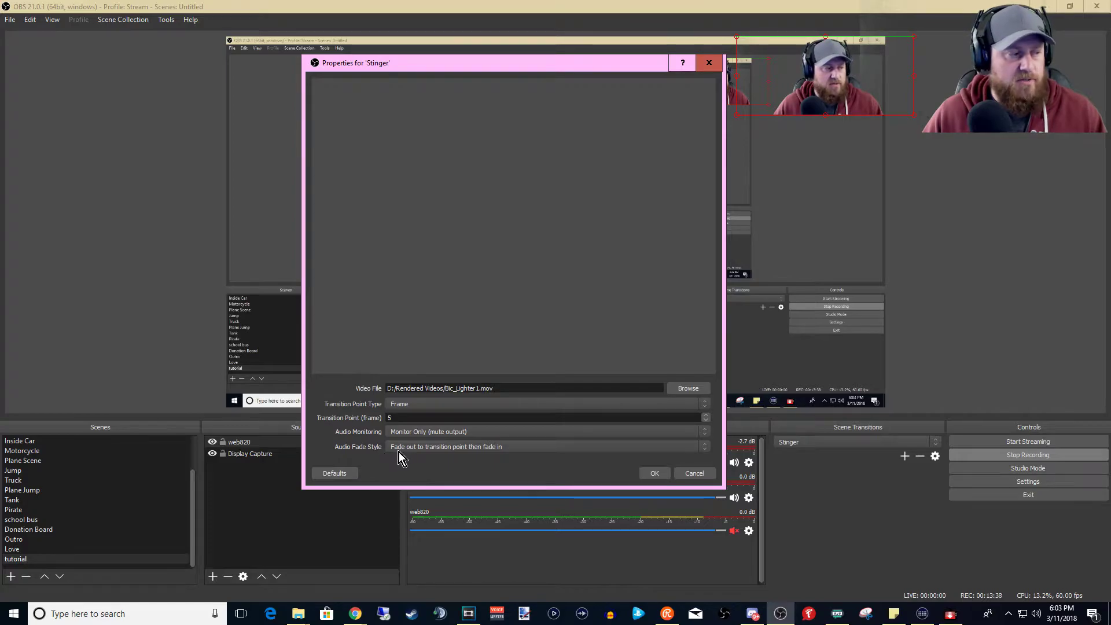
click(522, 448)
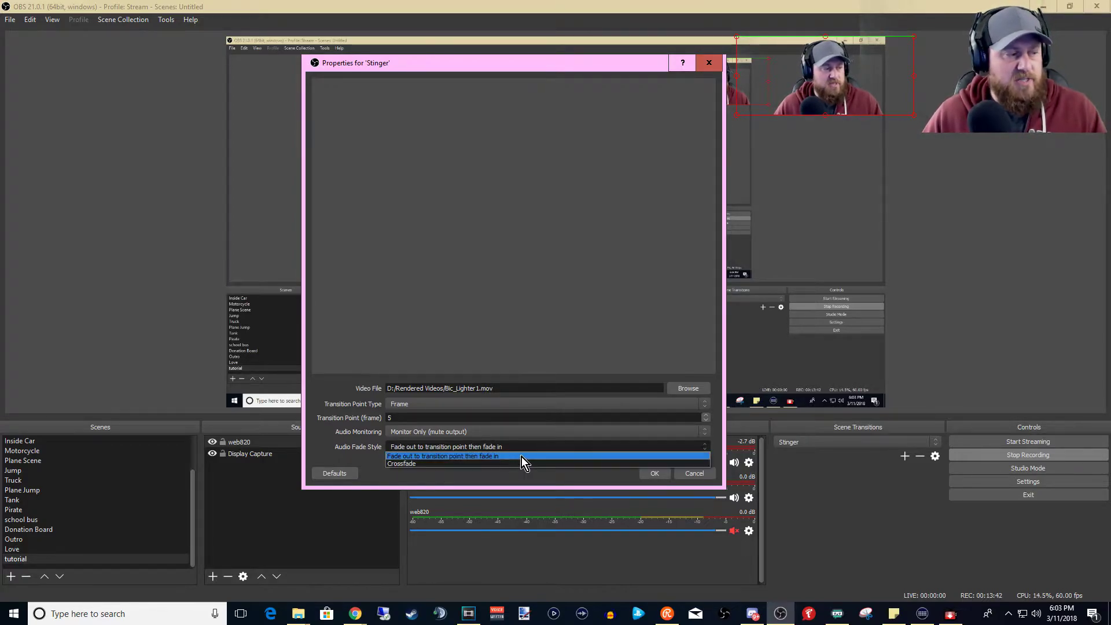
click(515, 457)
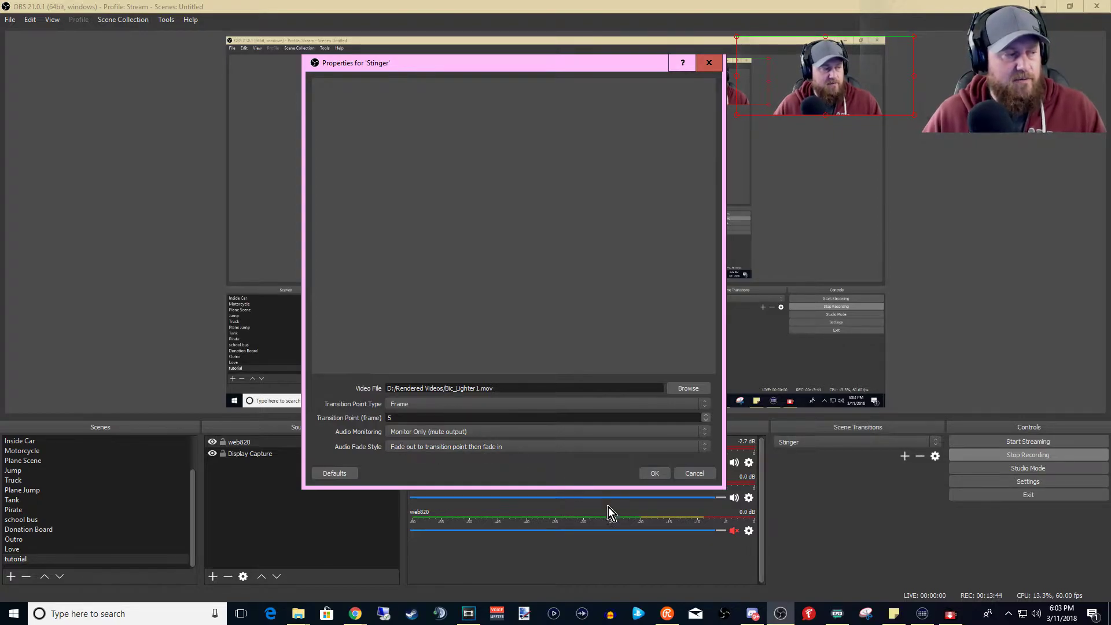
click(654, 473)
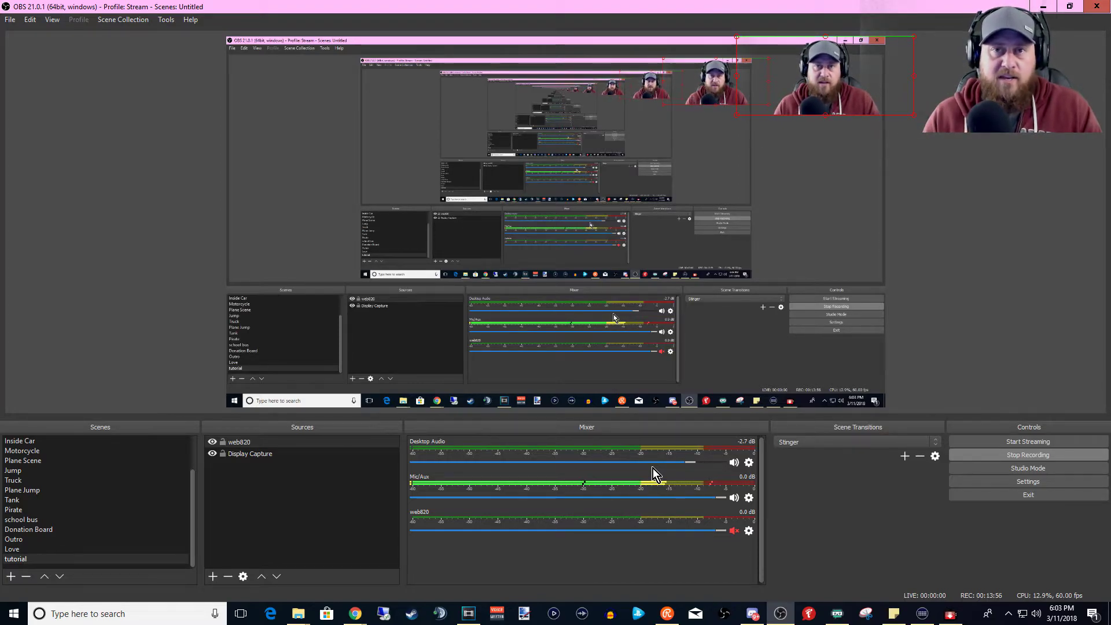
- Reopen the Stinger properties, set the transition point to frame 30, and accept the change
scroll(82, 481, up, 3)
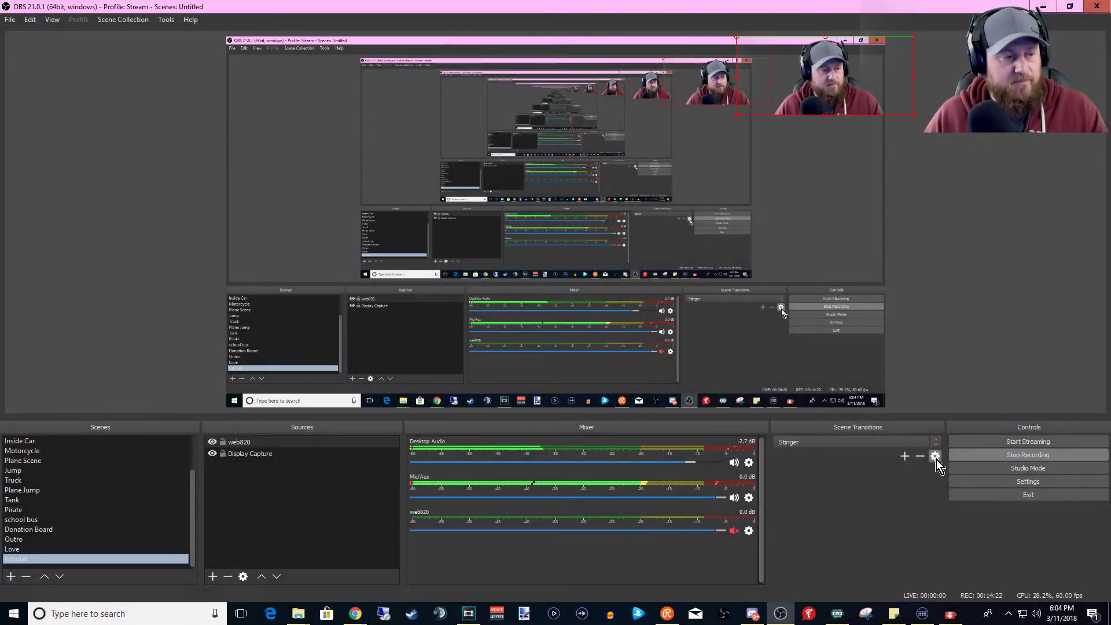
click(935, 456)
click(955, 482)
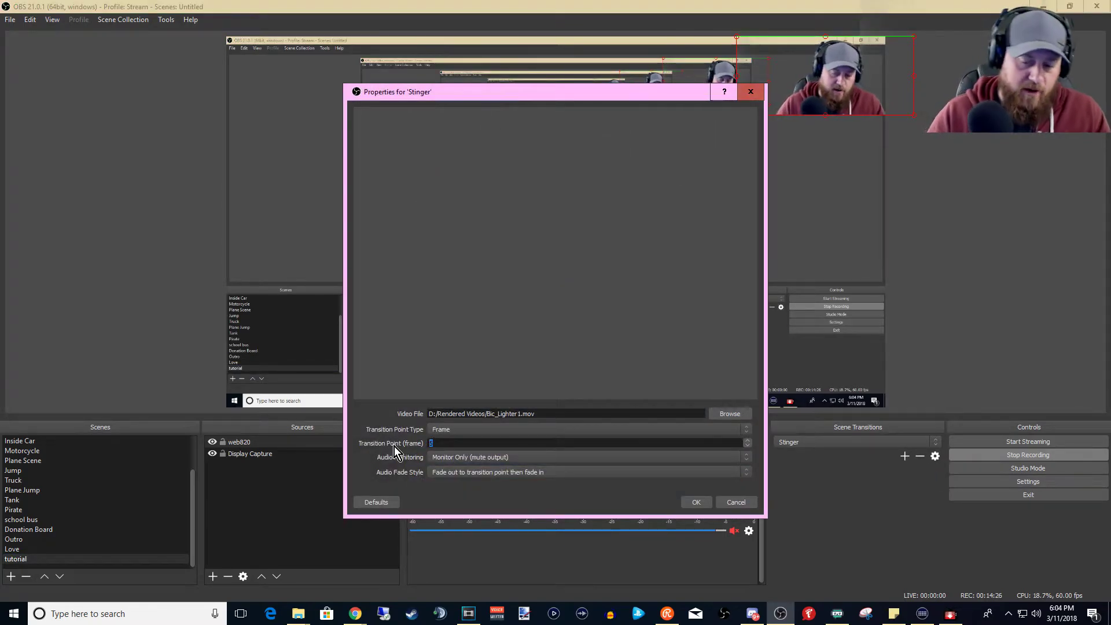
text(30)
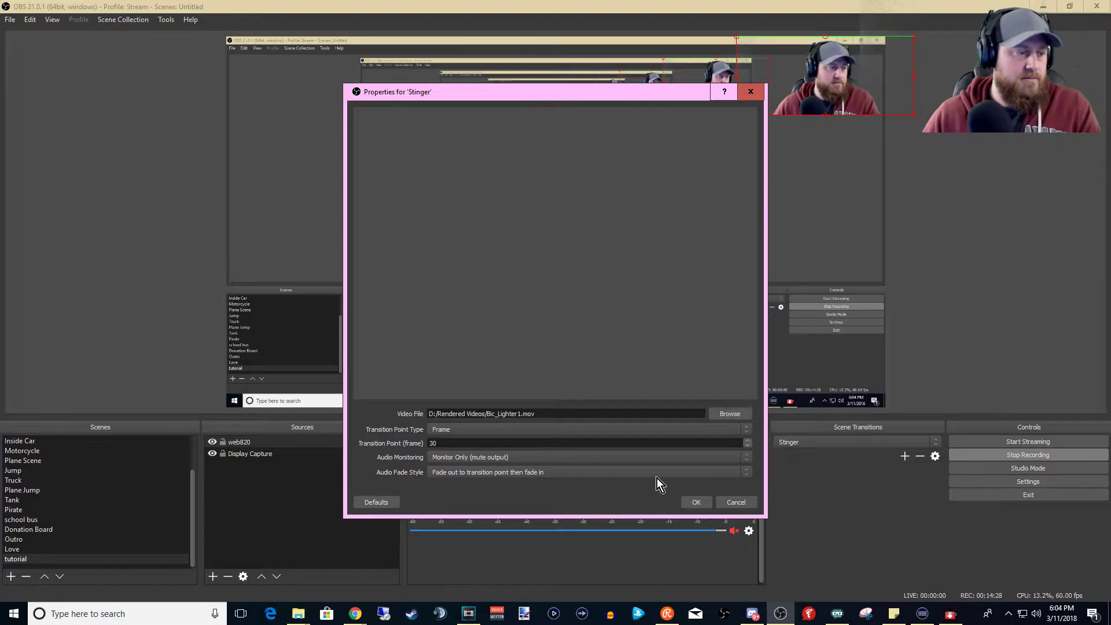
click(690, 505)
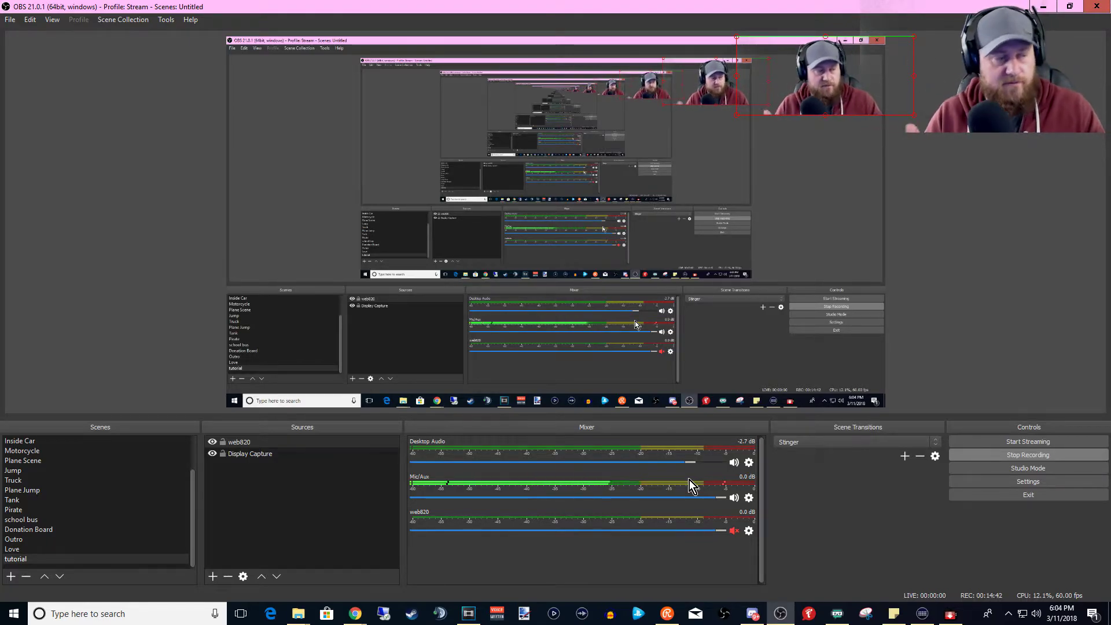
- Test the stinger transition by switching from the tutorial scene to the Main Stream scene
scroll(68, 491, up, 2)
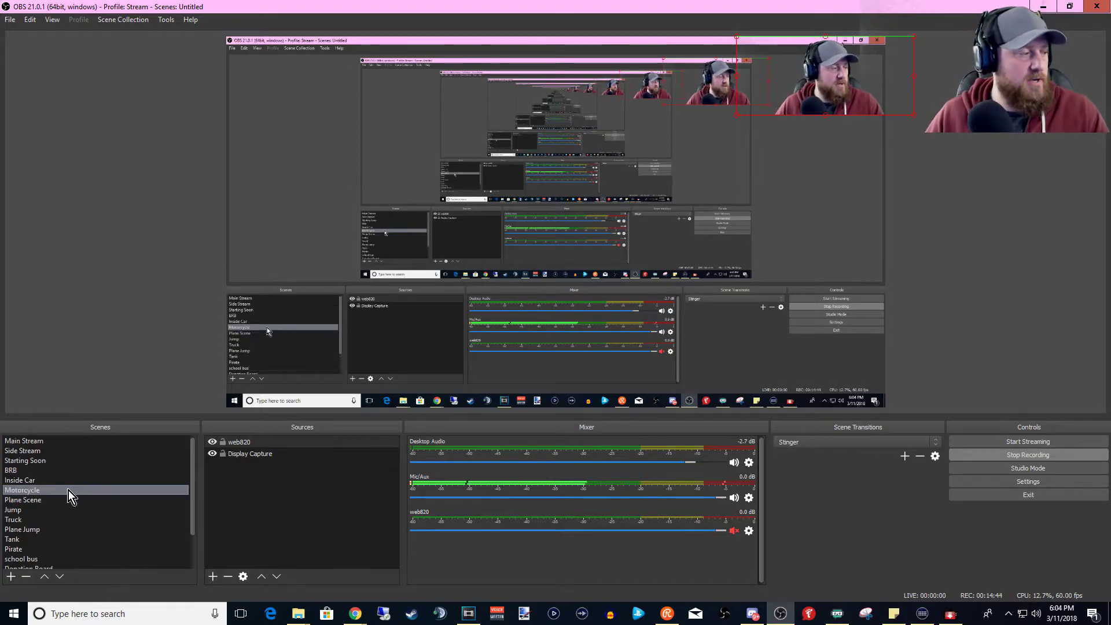
click(25, 440)
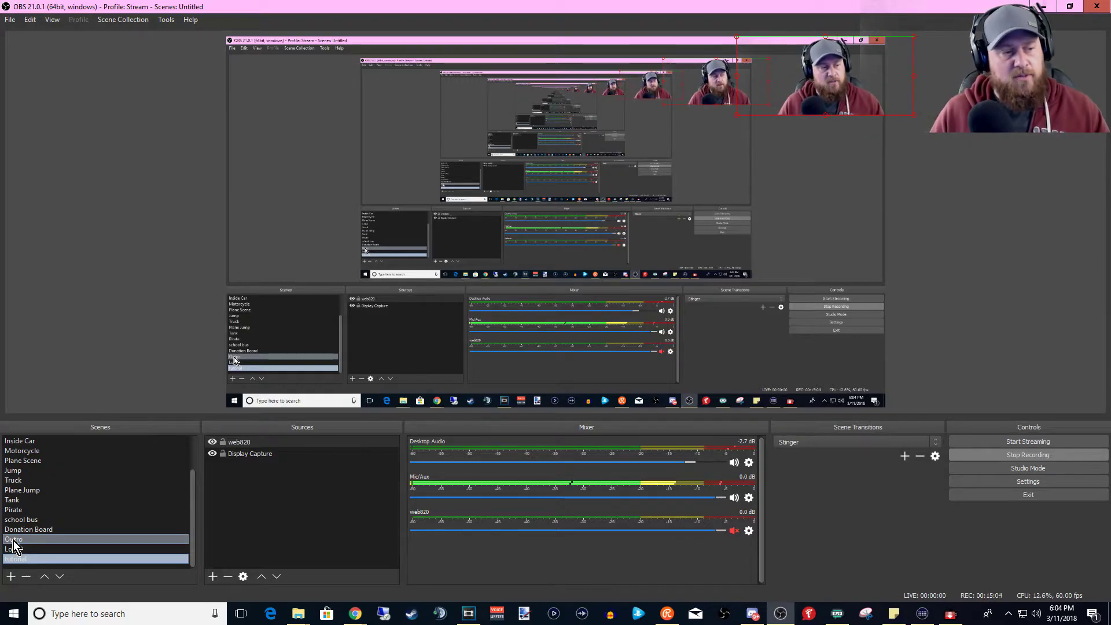
- Review the Stinger transition's properties, close them, and test the transition again by switching scenes
click(935, 455)
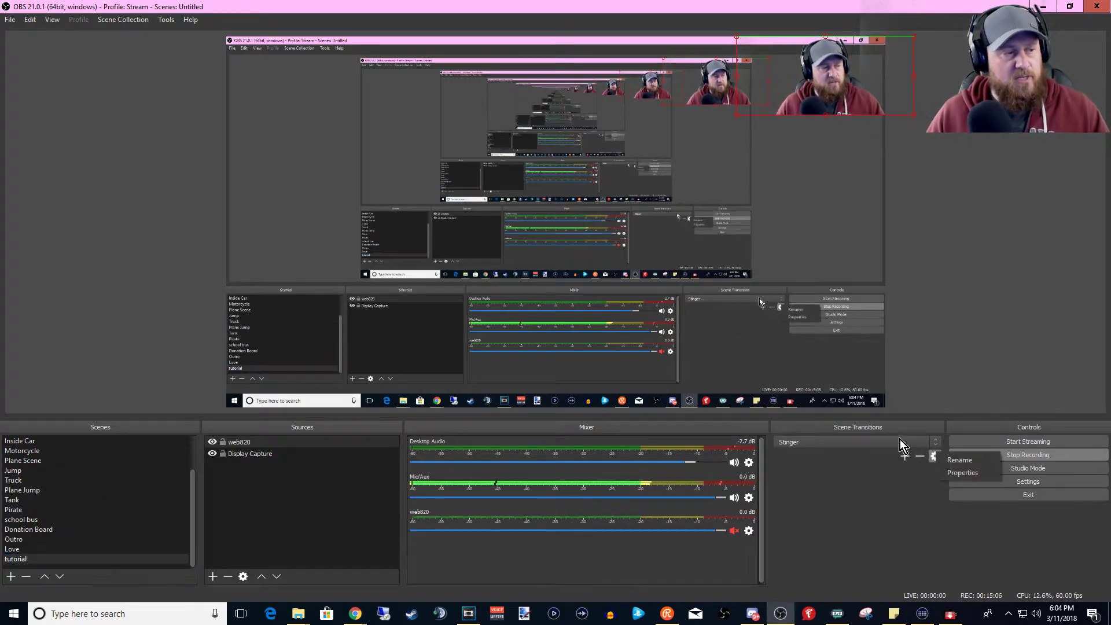
click(963, 473)
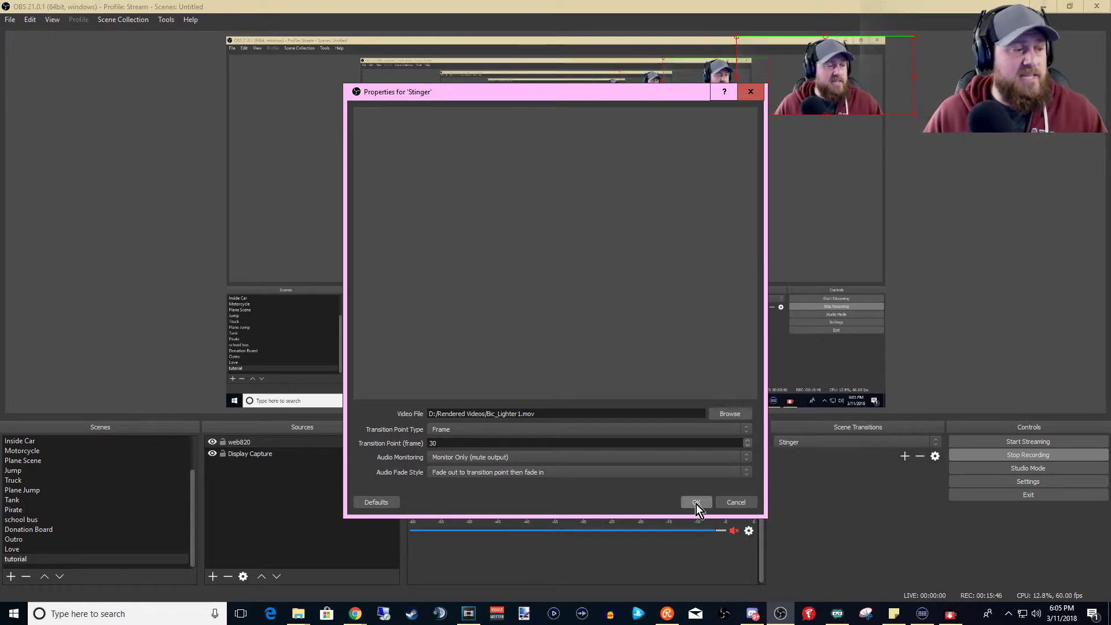
click(721, 501)
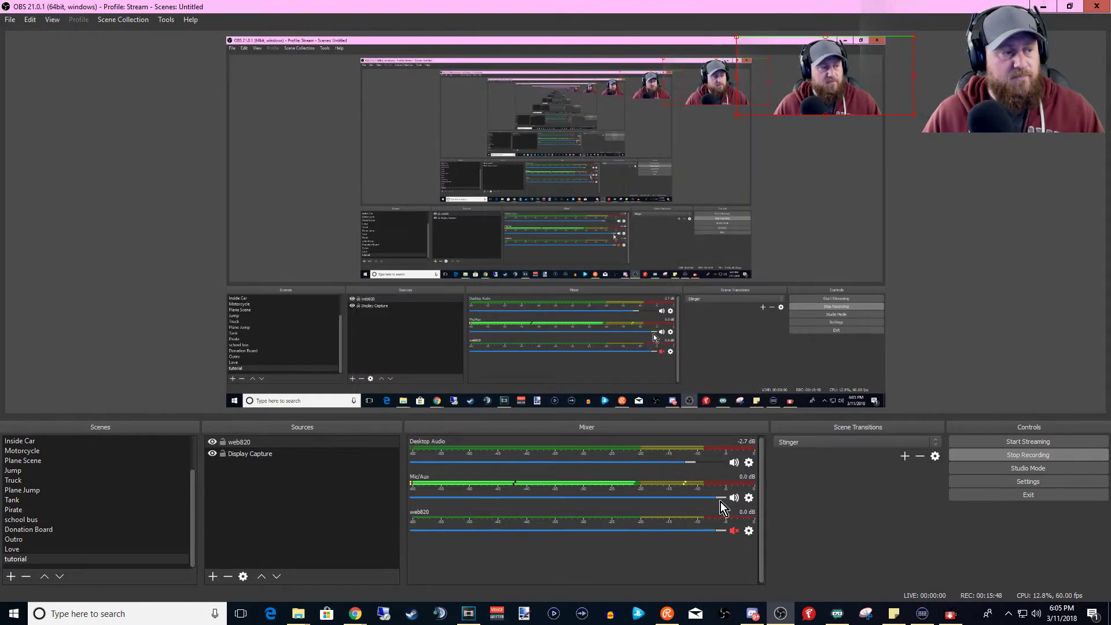
scroll(45, 471, up, 2)
click(40, 448)
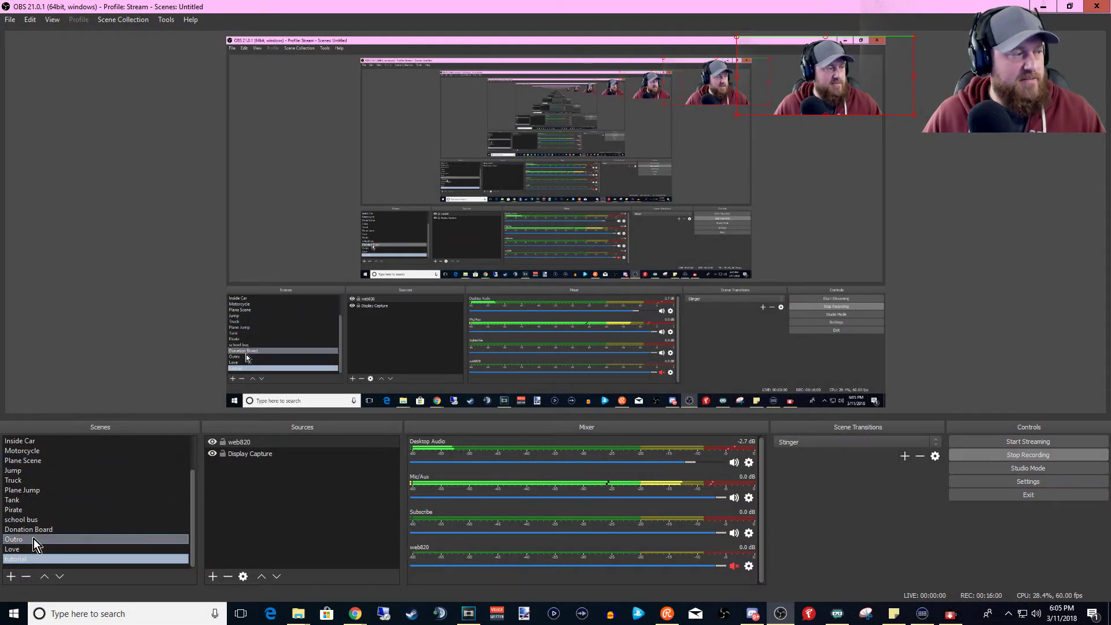
- Review the Transition Override options of the tutorial scene and close them without choosing one
scroll(35, 532, up, 2)
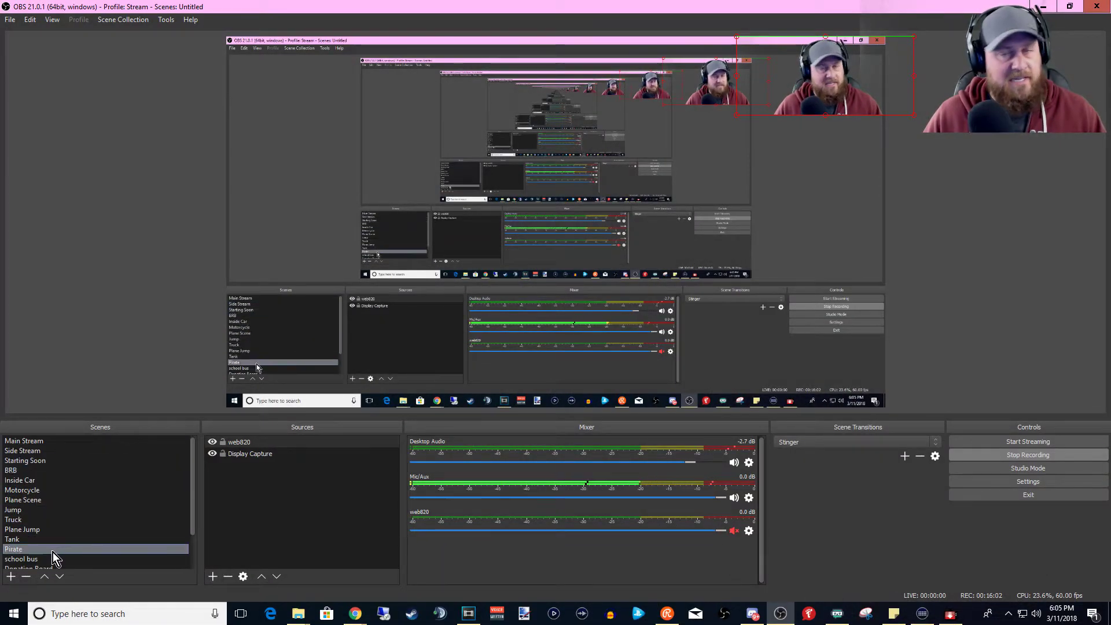
scroll(70, 521, down, 2)
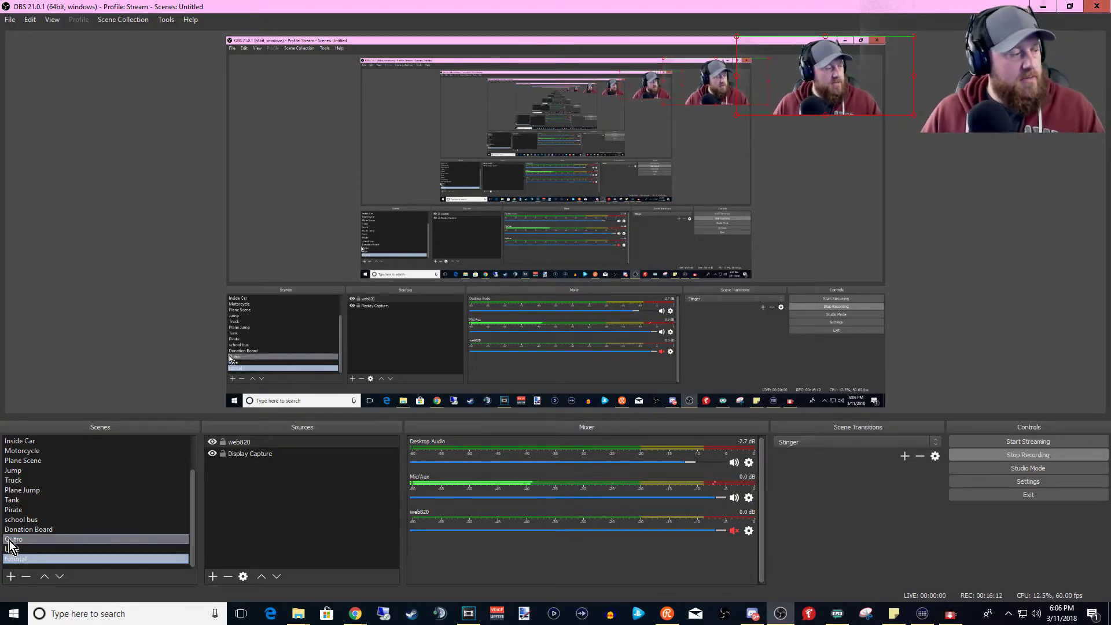
right_click(17, 560)
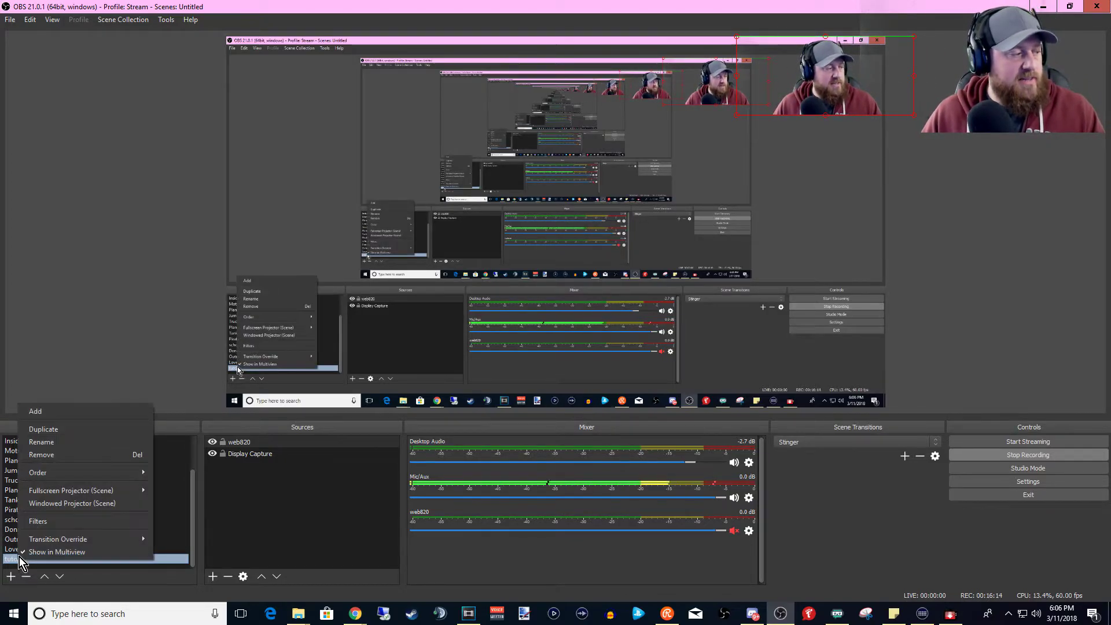
mouse_move(89, 540)
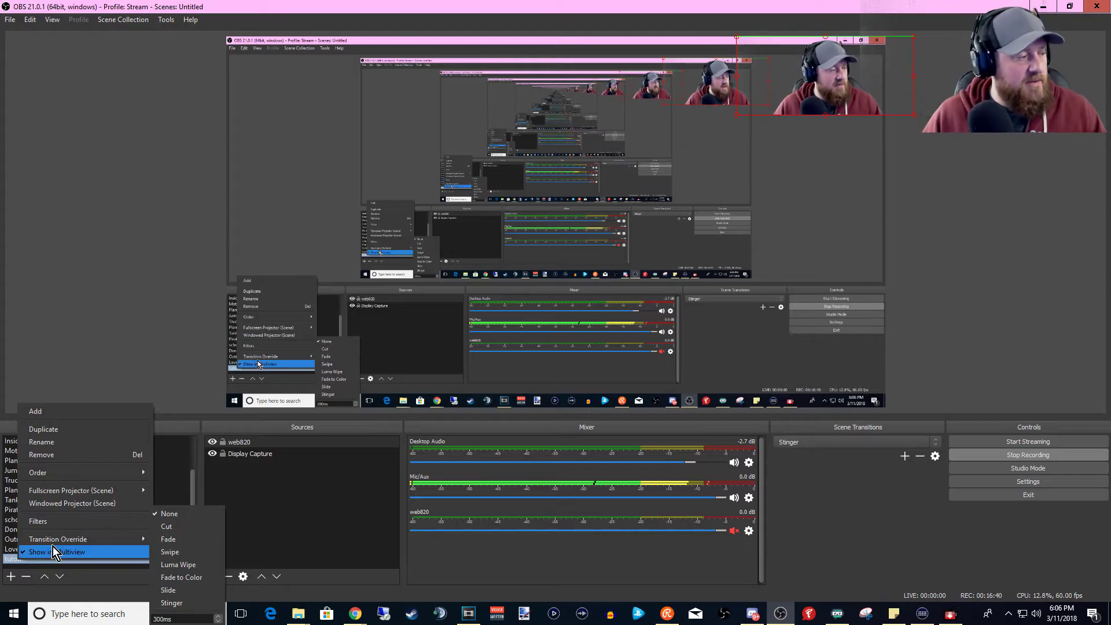
click(179, 539)
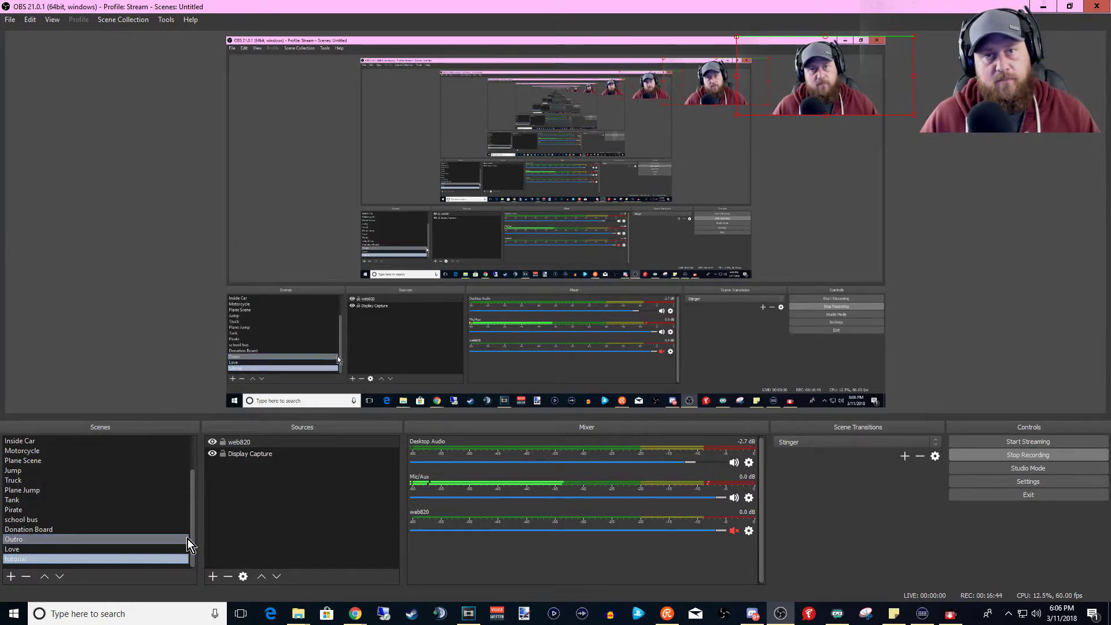
scroll(89, 512, up, 2)
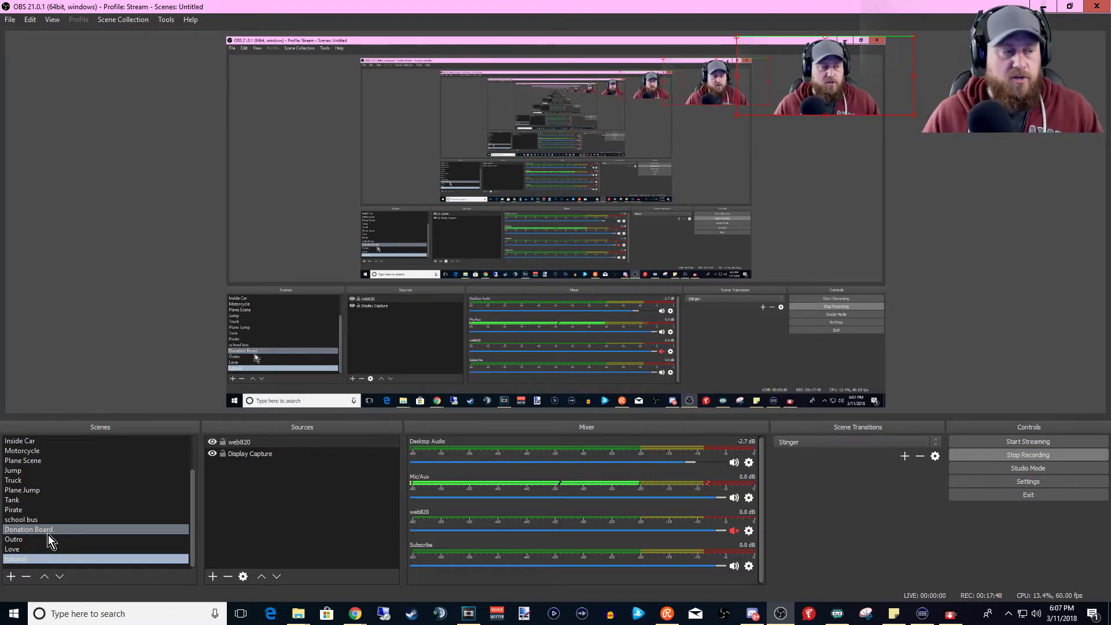
click(122, 450)
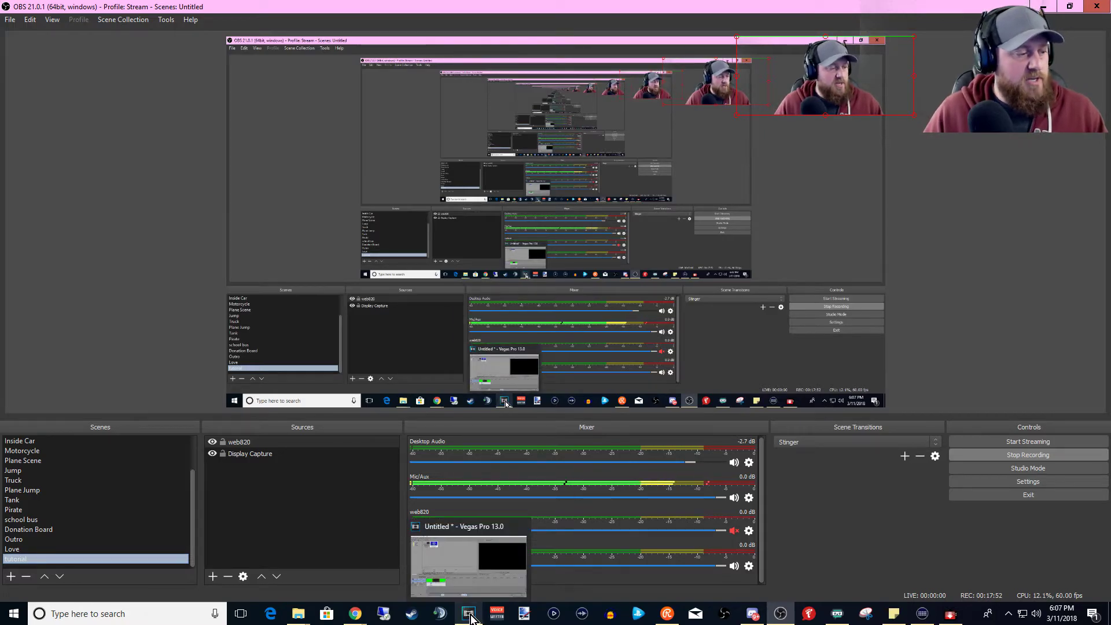
- Switch to Chrome and go back from the hand-and-lighter video to the Crude Animation YouTube channel
mouse_move(366, 618)
click(399, 555)
key(ctrl+l)
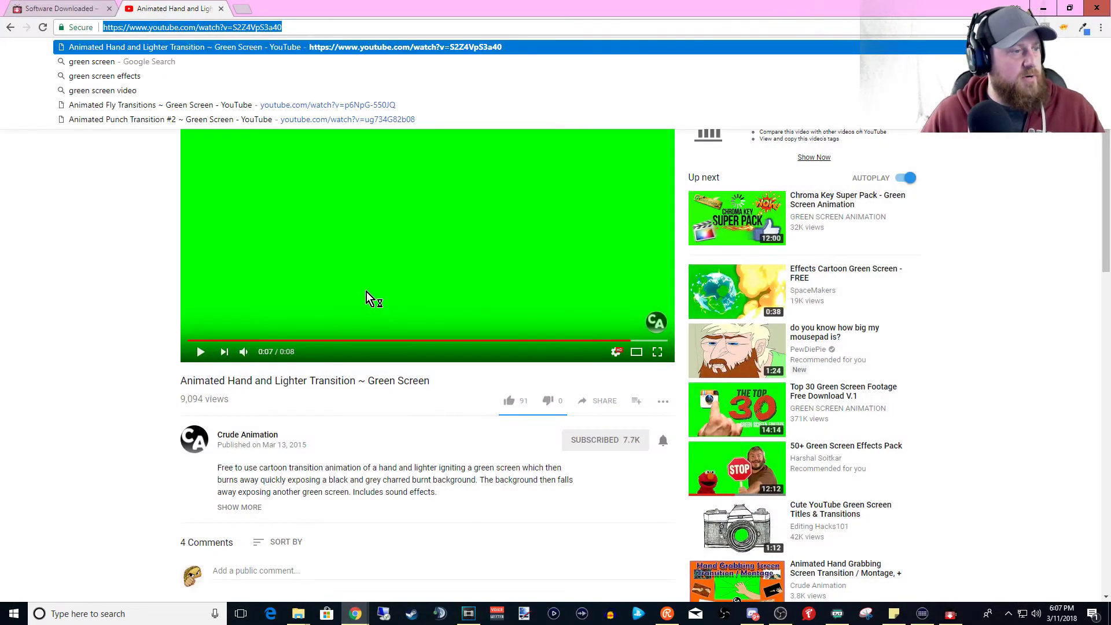
click(32, 225)
click(10, 28)
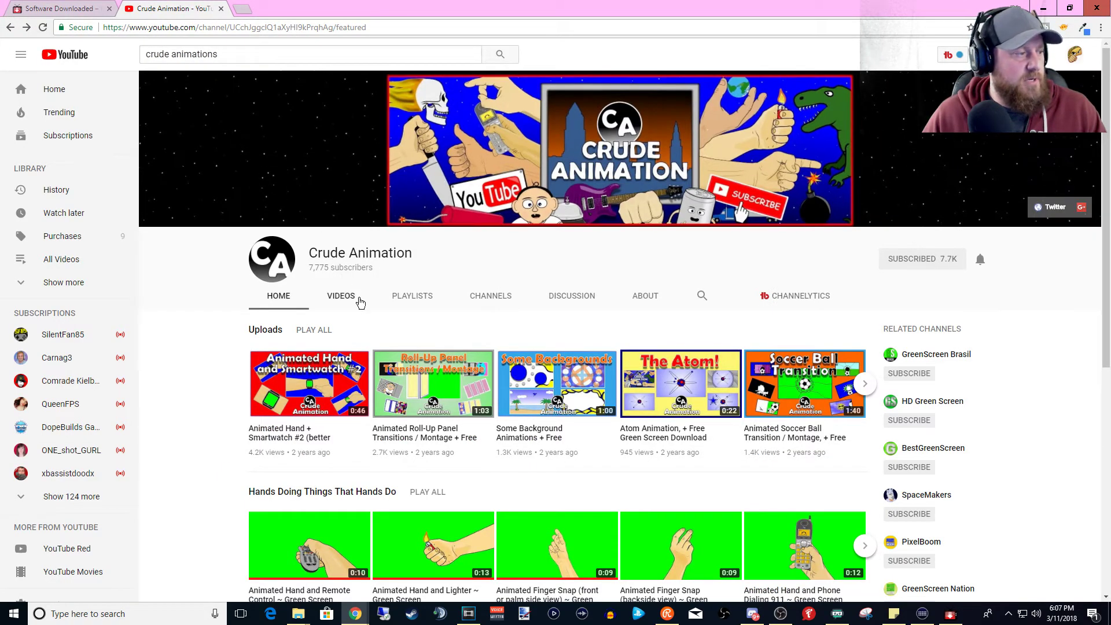
- Browse the Crude Animation channel's uploaded videos for other green-screen transition clips
click(347, 300)
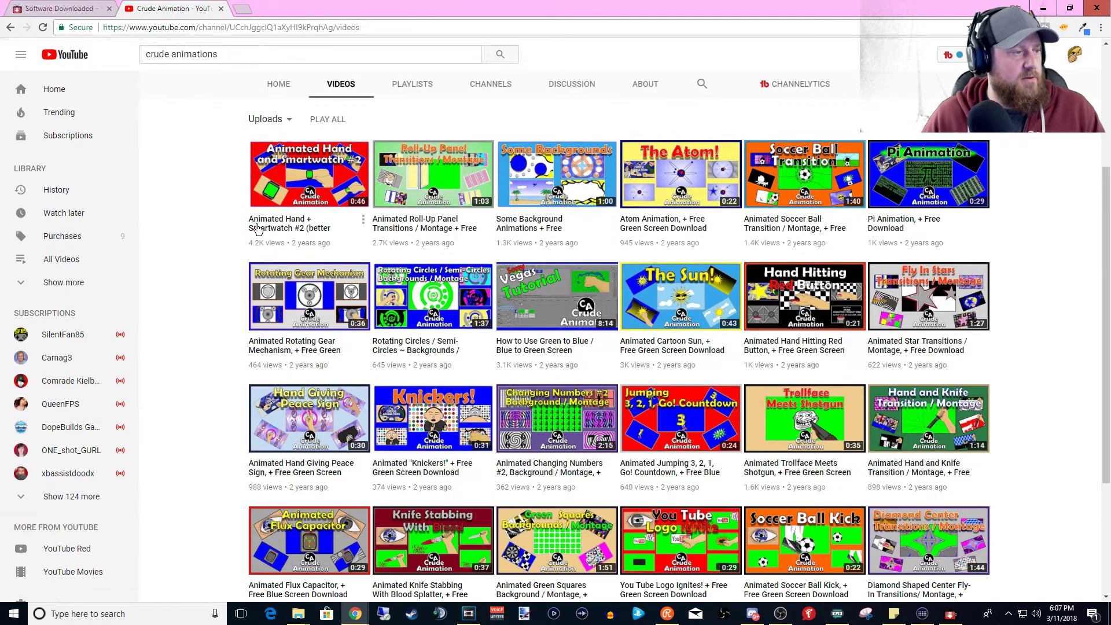
scroll(319, 215, down, 4)
scroll(318, 215, down, 12)
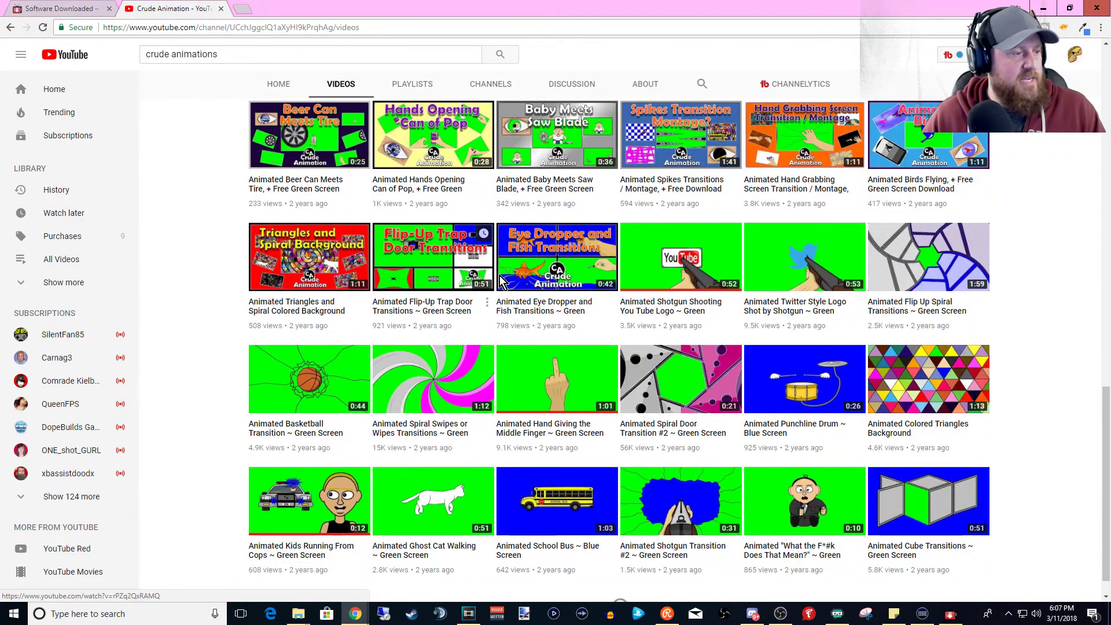
scroll(473, 302, down, 1)
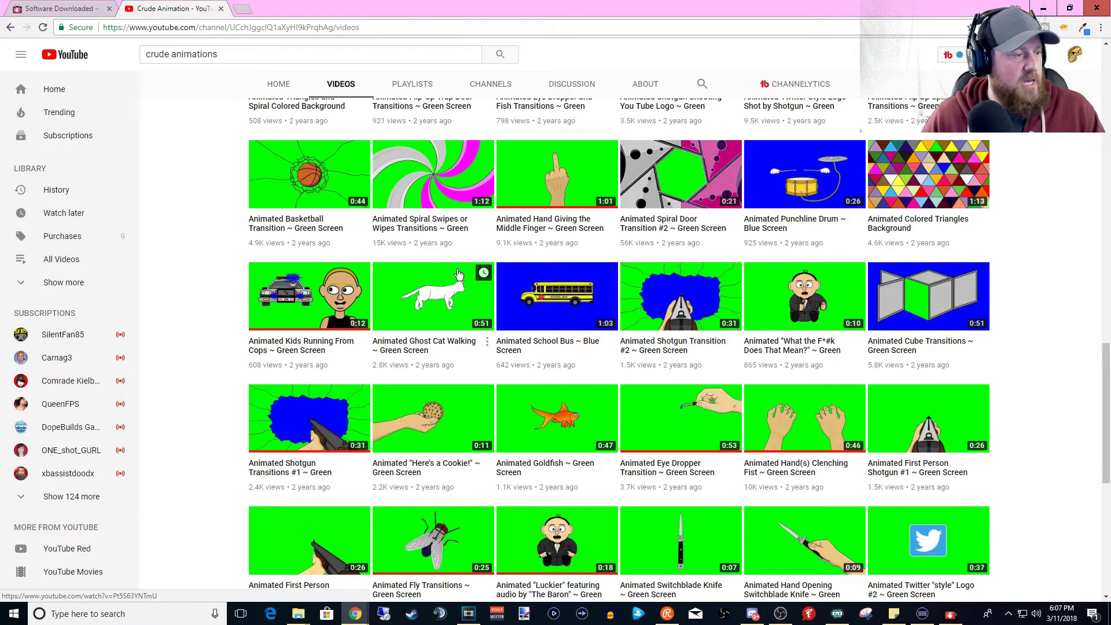
scroll(454, 282, down, 2)
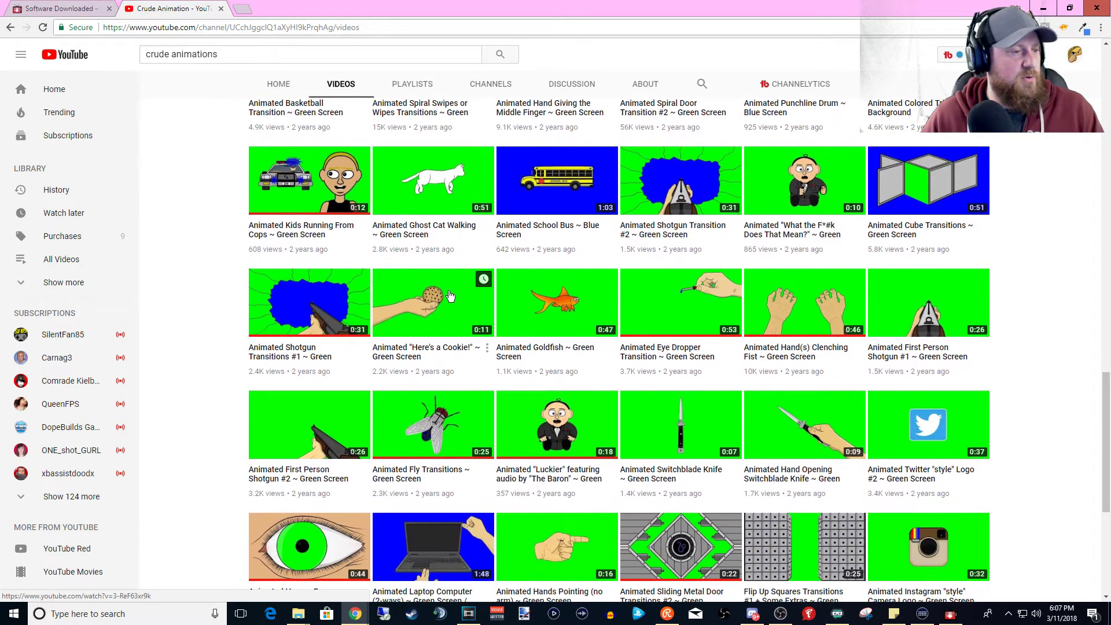
scroll(742, 392, down, 3)
scroll(742, 391, down, 2)
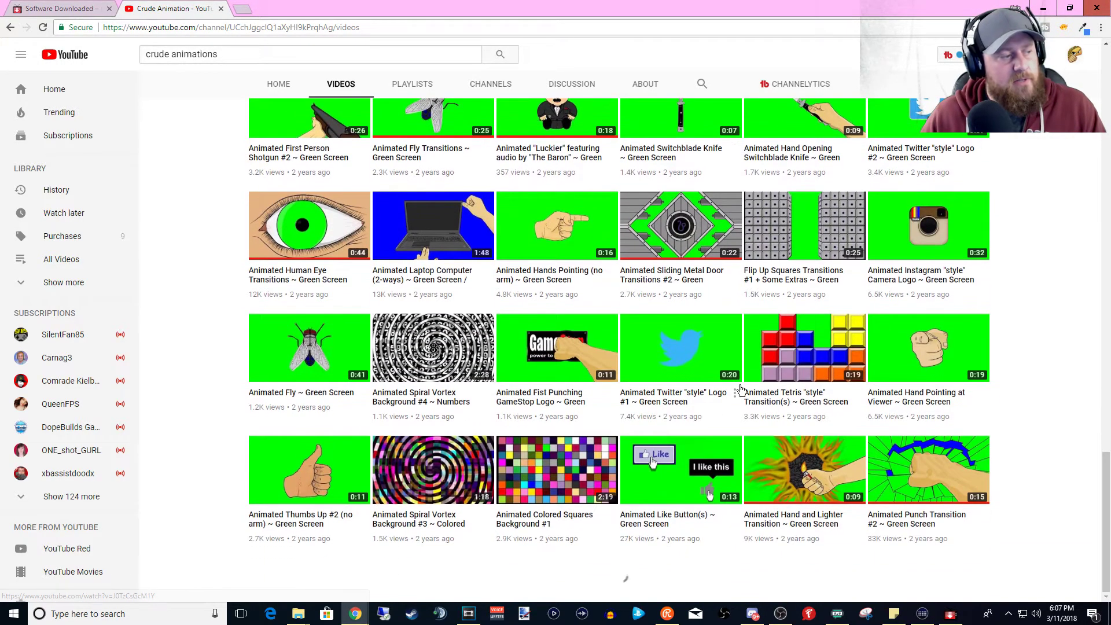
scroll(739, 388, up, 5)
scroll(739, 387, up, 3)
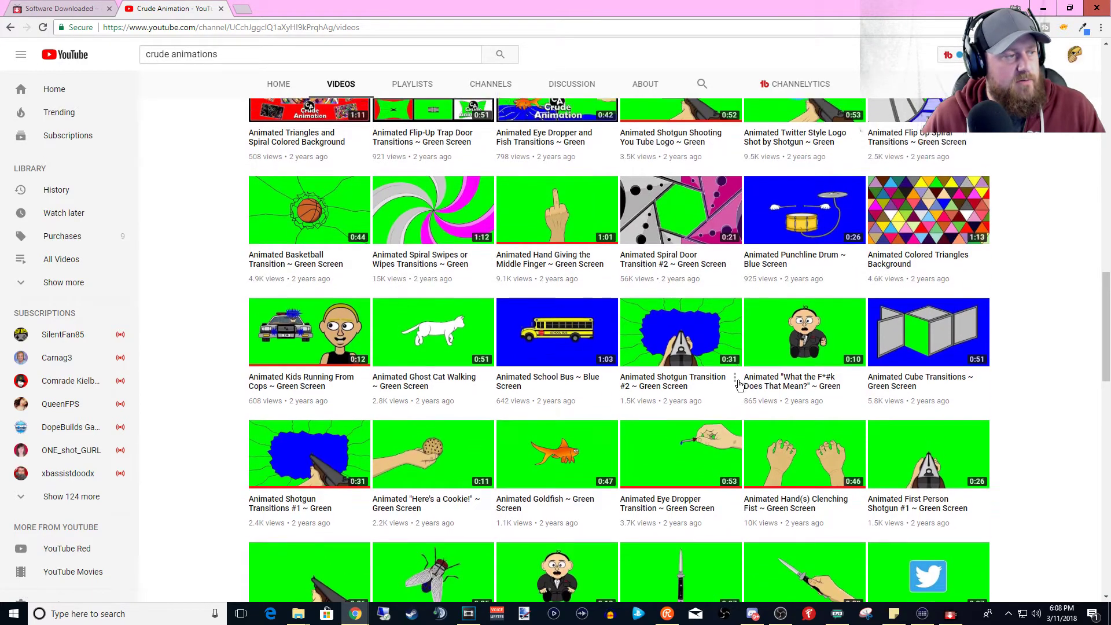
scroll(739, 388, up, 6)
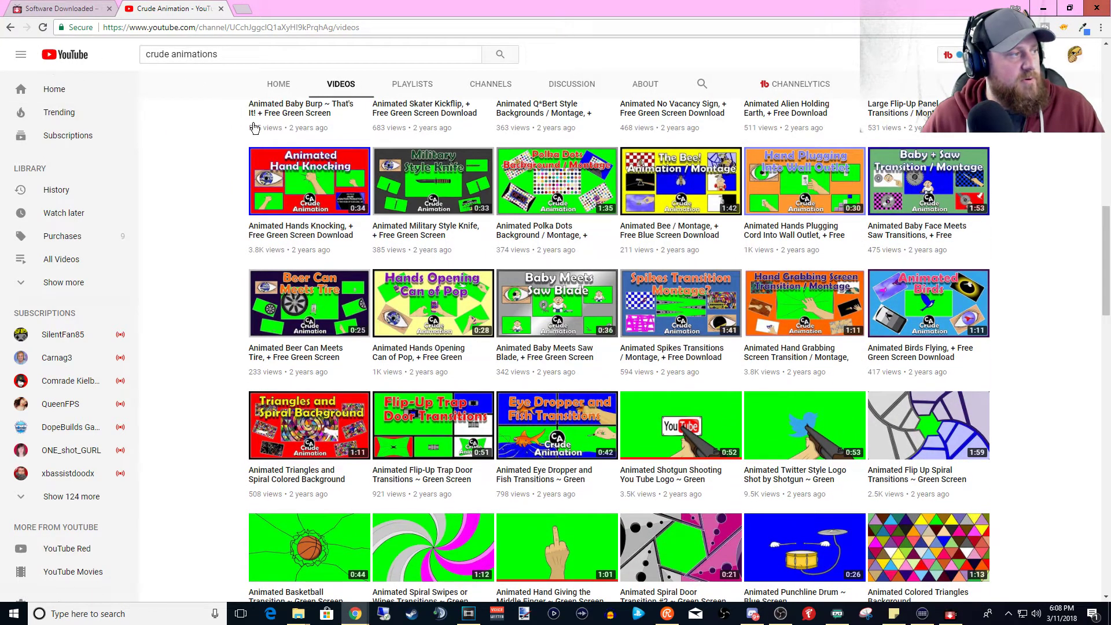
scroll(245, 116, up, 5)
- Open the Animated Finger Snap (front or palm side view) video from the channel's home page and copy its URL
click(279, 87)
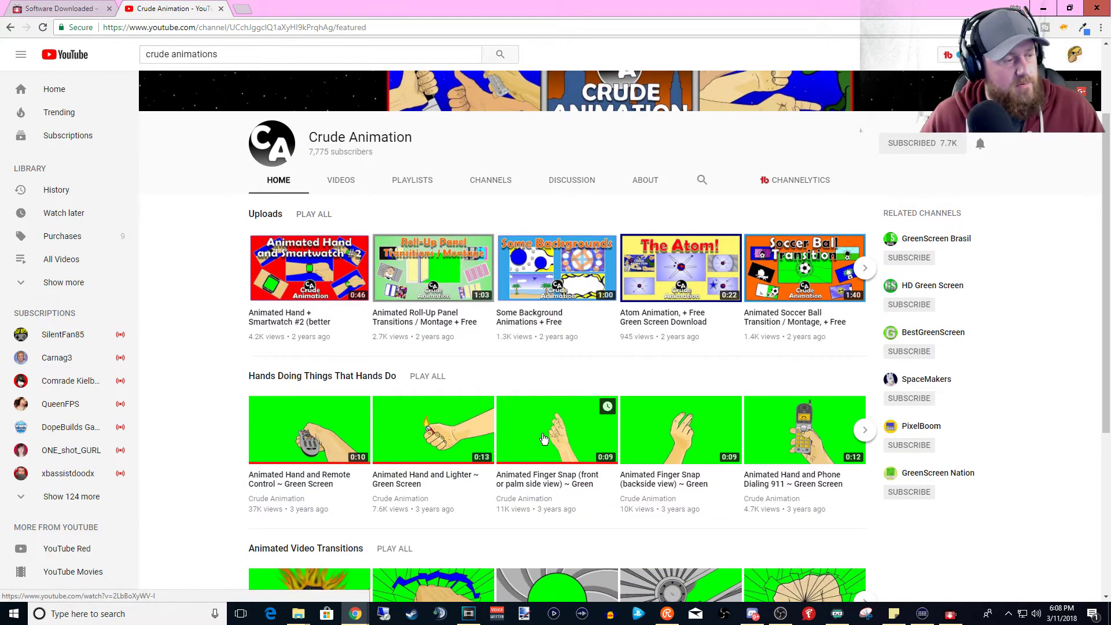
click(547, 436)
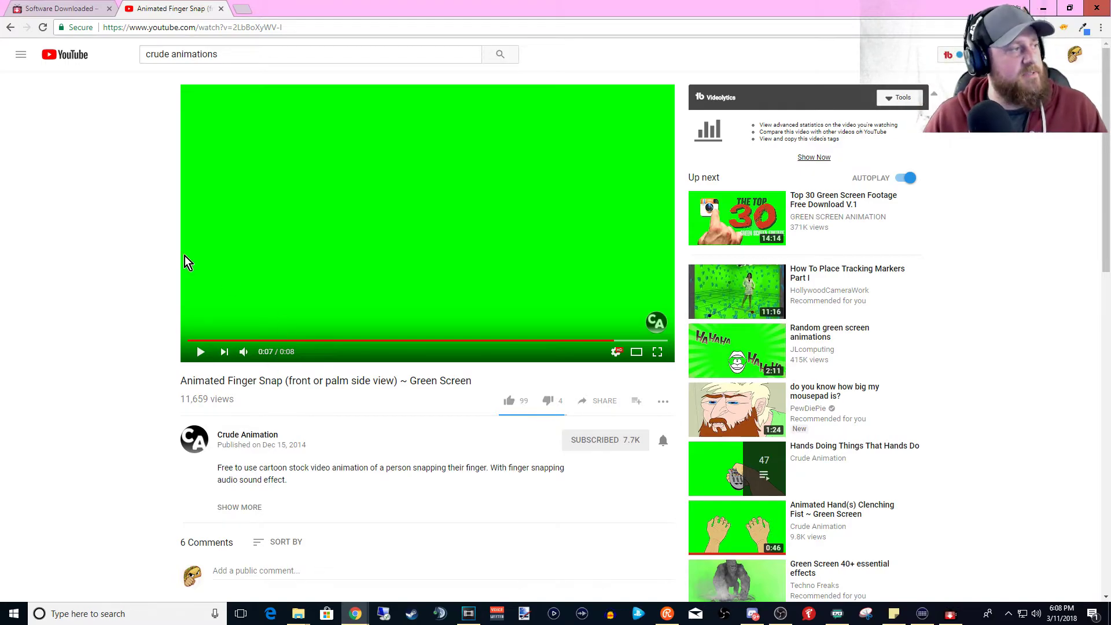
click(289, 28)
right_click(240, 31)
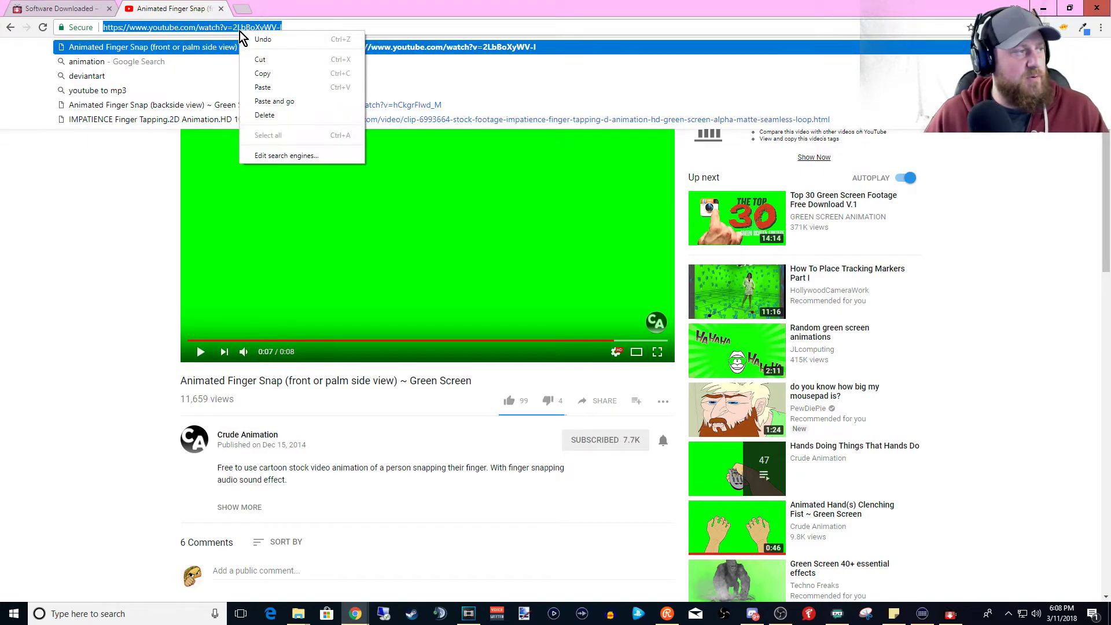
click(270, 73)
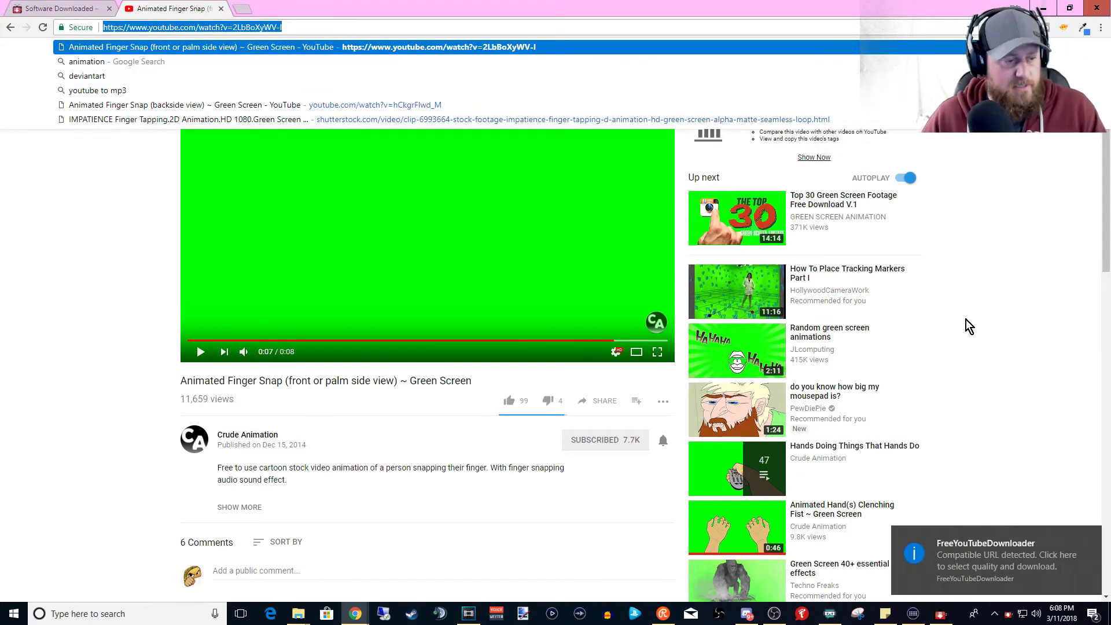
- Download the finger snap video as MP4 (HD 720p) with Free YouTube Downloader and select it in the download list
click(968, 587)
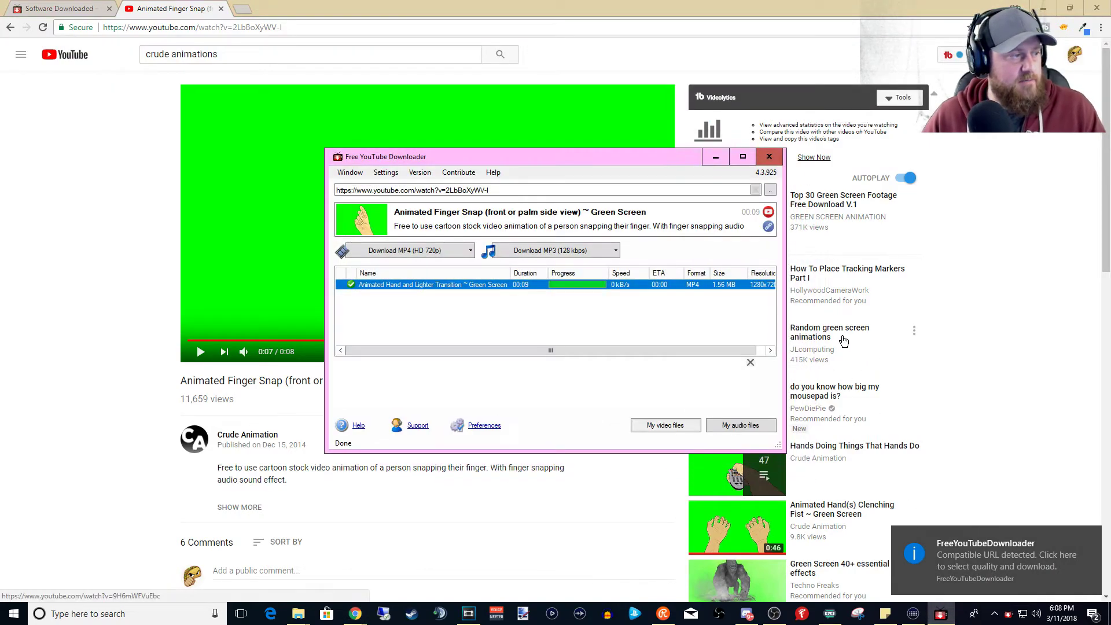
click(446, 251)
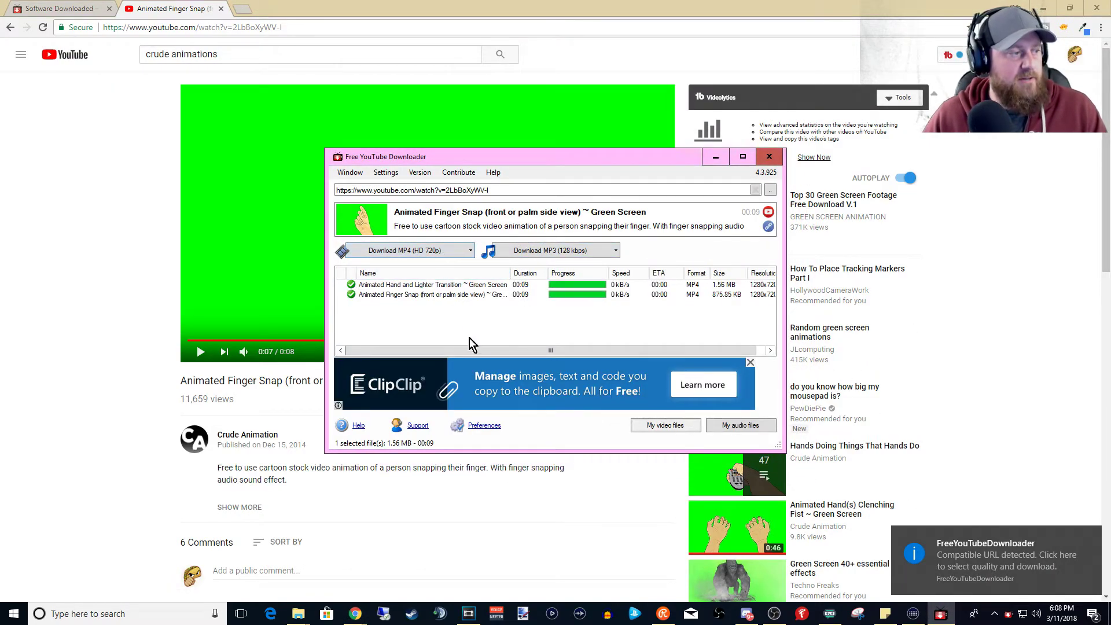
right_click(427, 296)
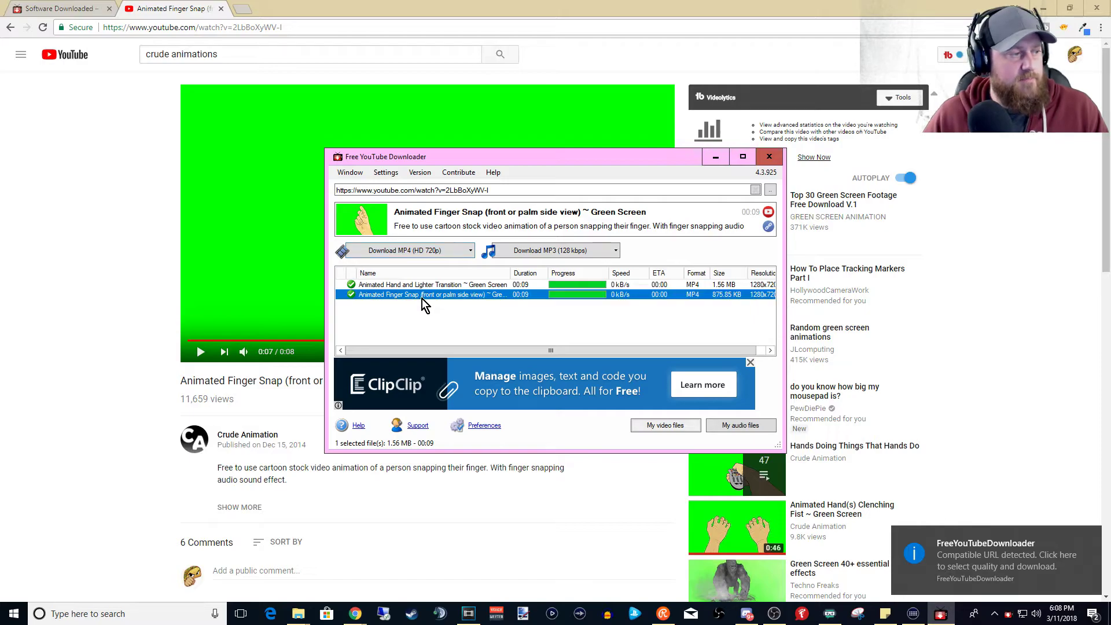
- Minimize the browser, switch to Vegas Pro, and place the Free YouTube Downloader window beside its project media
click(1043, 9)
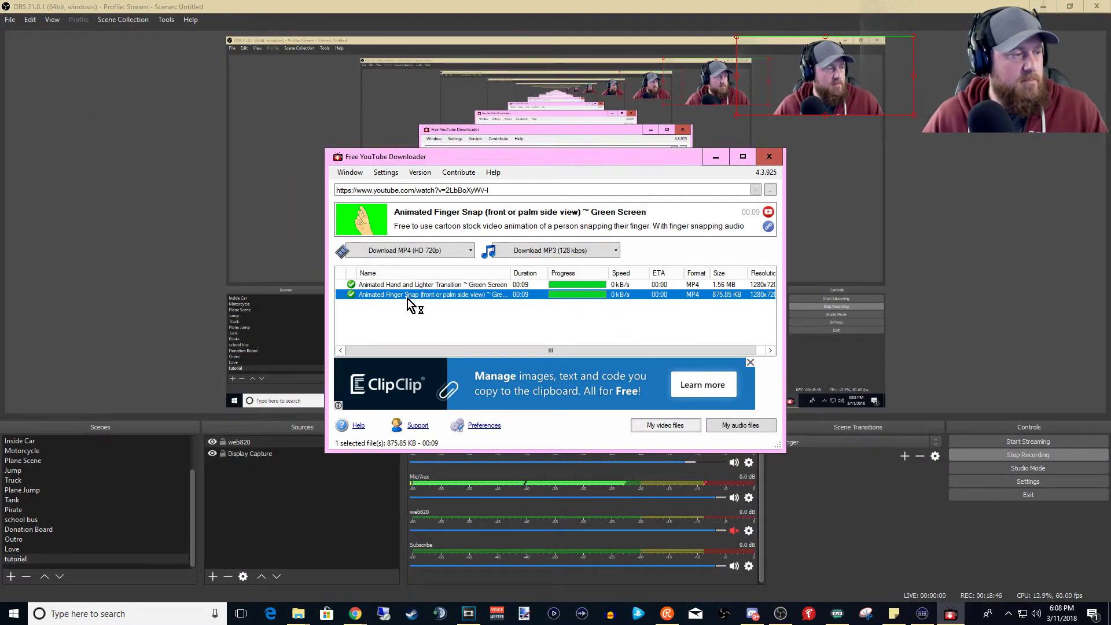
click(468, 615)
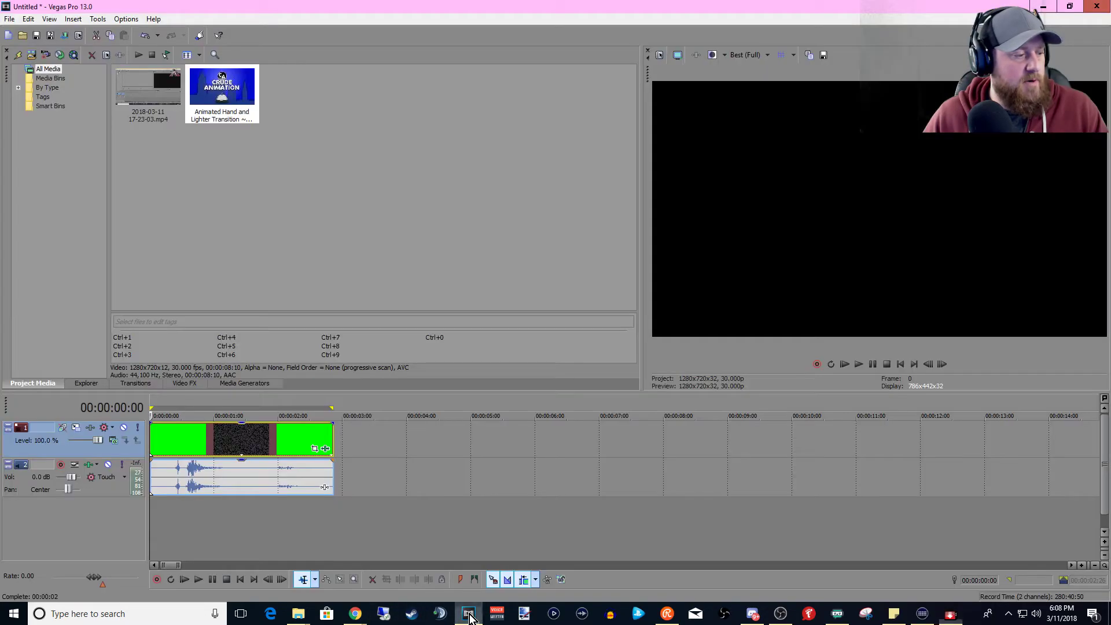
click(951, 614)
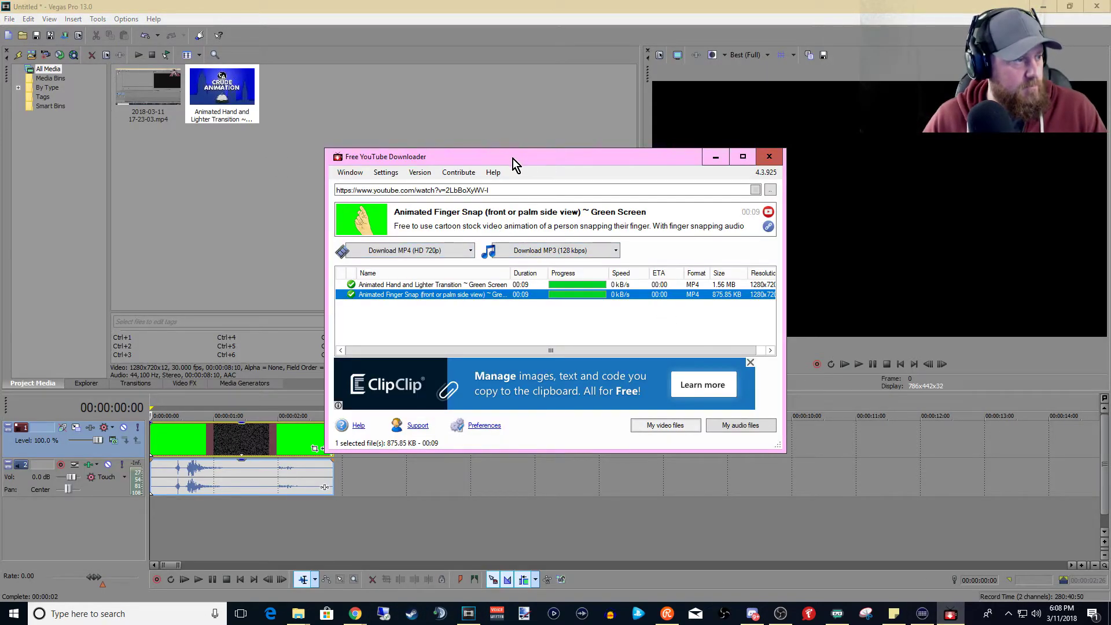
drag(511, 158, 722, 127)
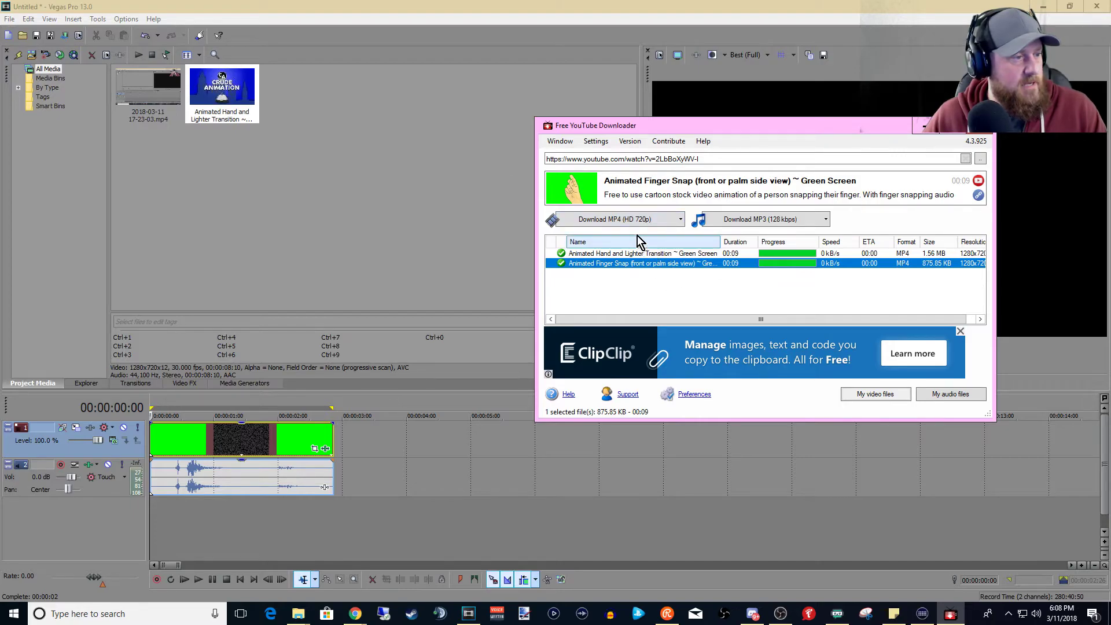
right_click(212, 95)
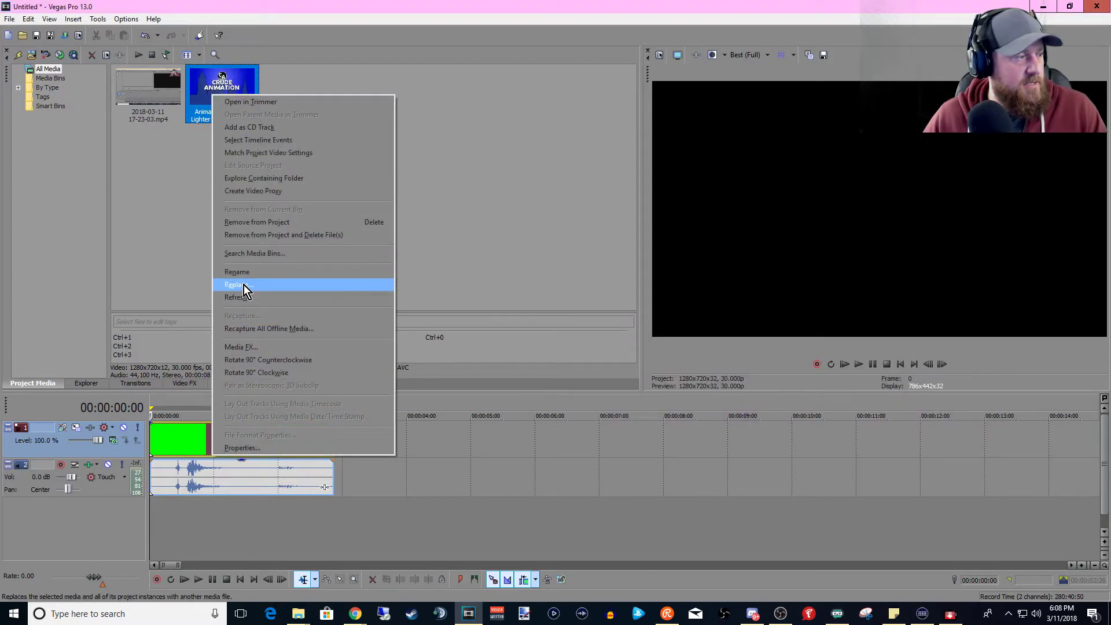
click(264, 223)
click(645, 251)
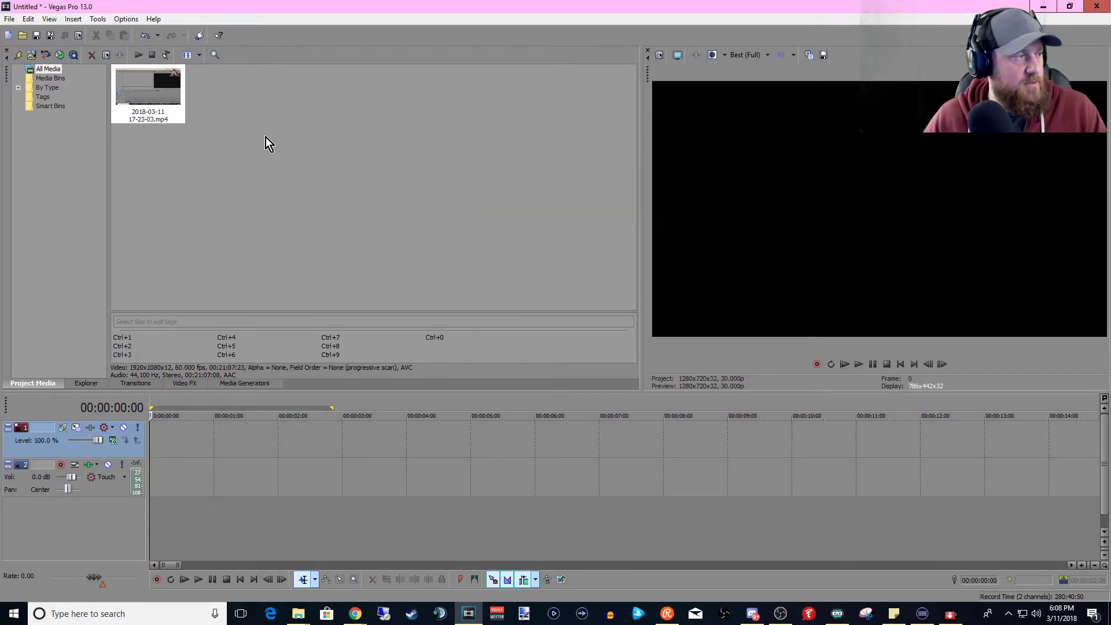
right_click(159, 92)
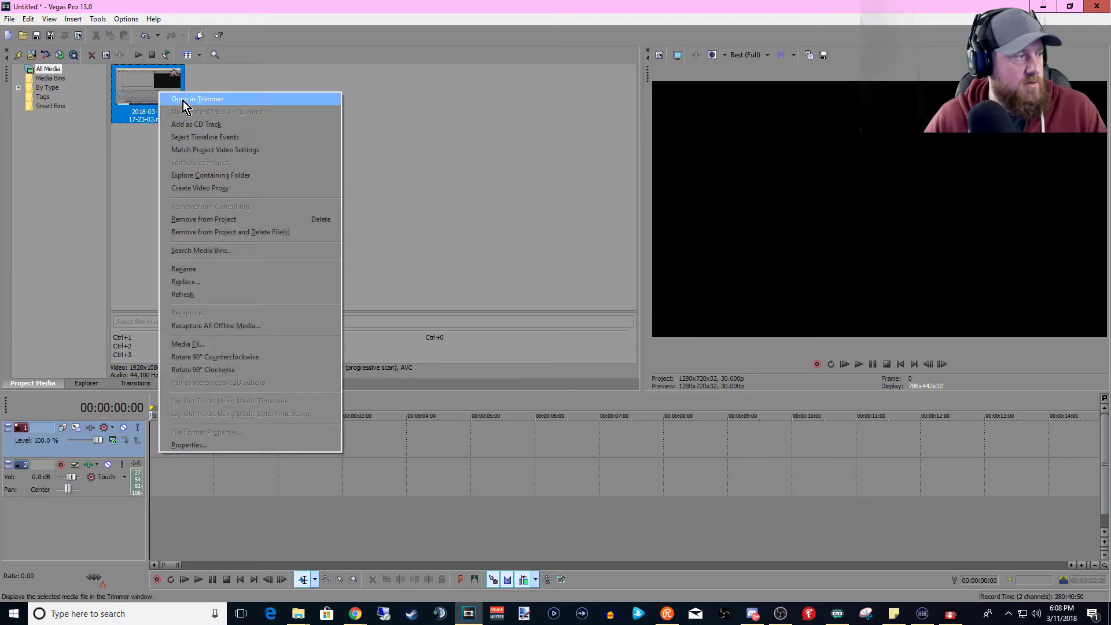
click(231, 217)
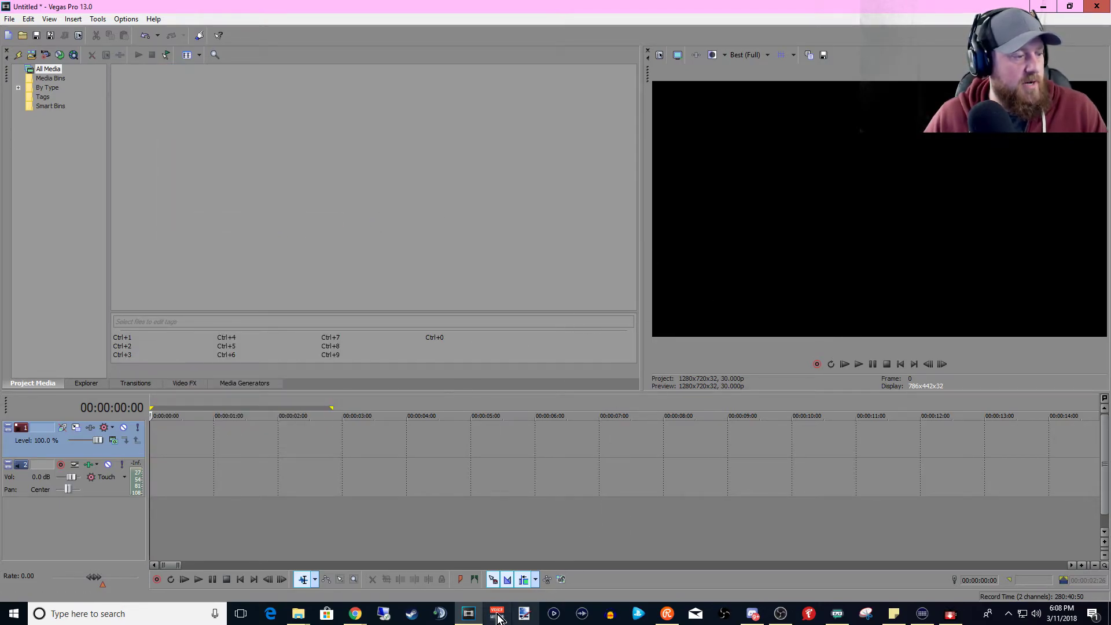
- Open the downloaded finger snap video's folder from Free YouTube Downloader and select the Animated Finger Snap clip there
click(951, 614)
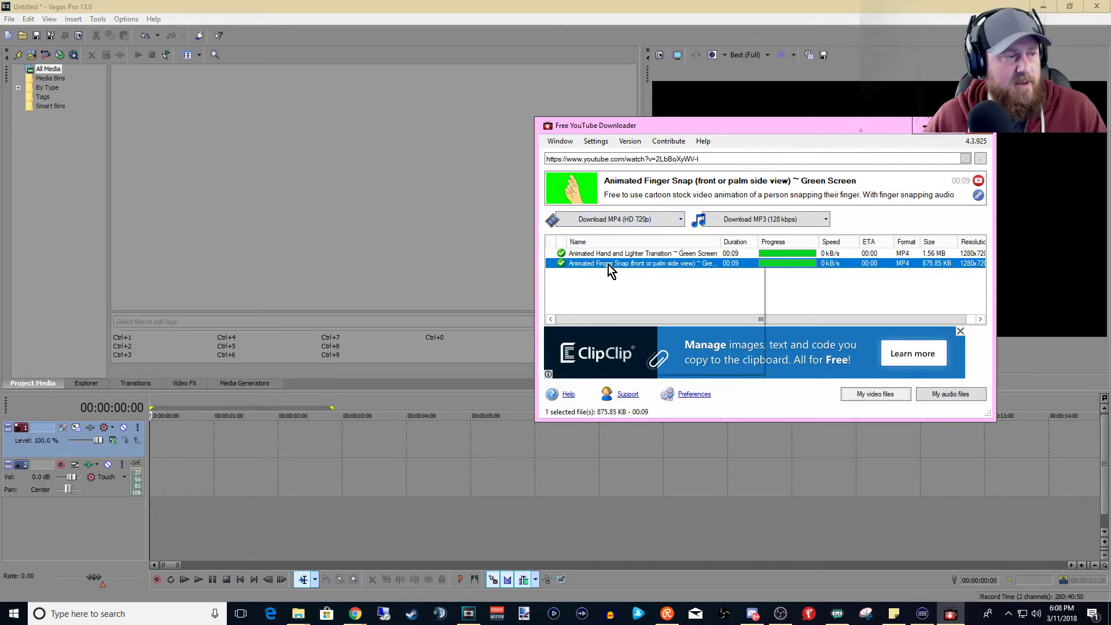
right_click(609, 265)
click(671, 284)
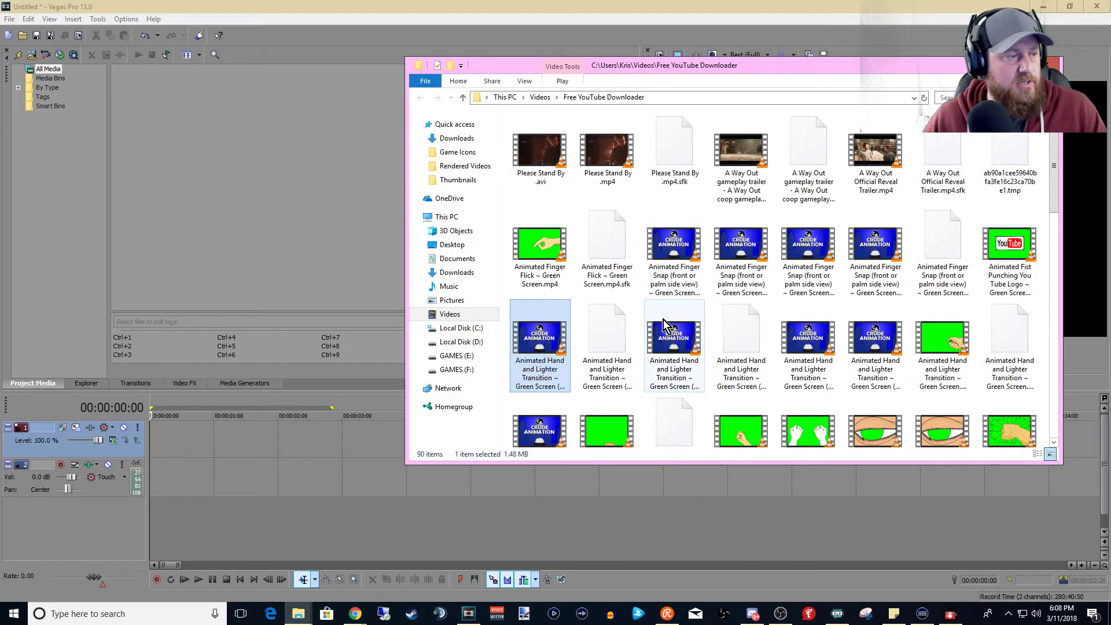
drag(733, 68, 730, 106)
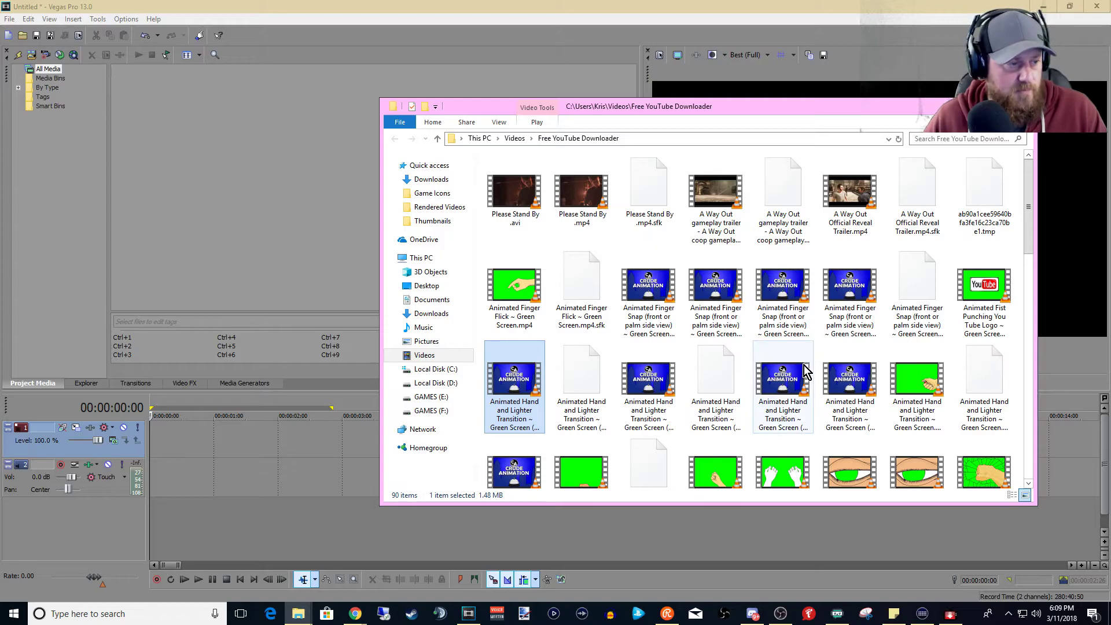
click(847, 289)
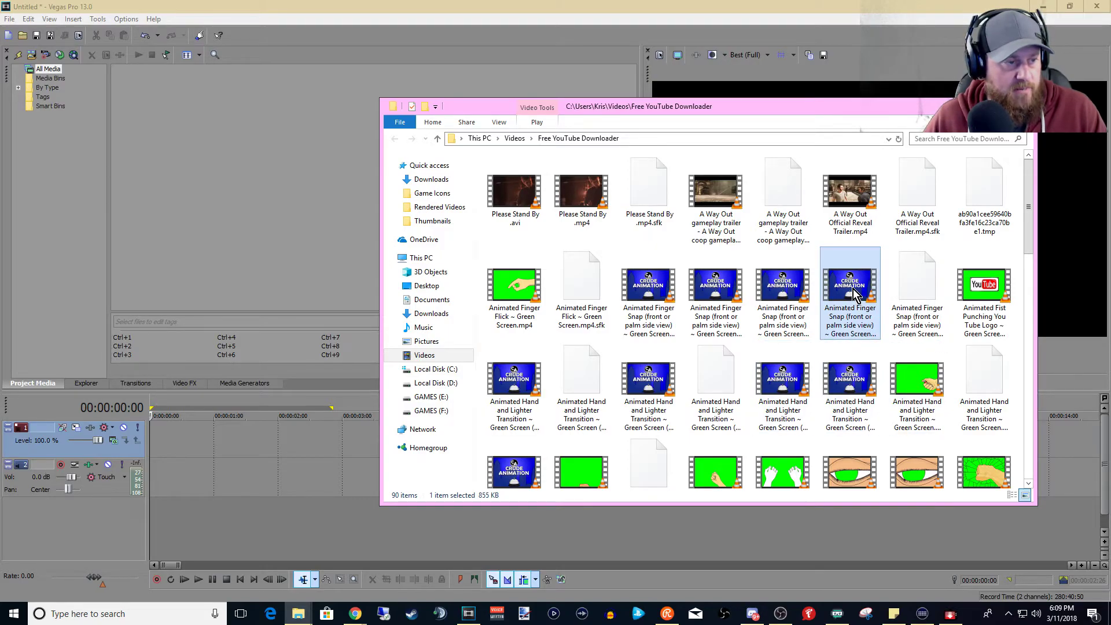
- Place the Animated Finger Snap clip at the start of the Vegas Pro timeline and clear the folder and downloader windows away
drag(853, 289, 154, 446)
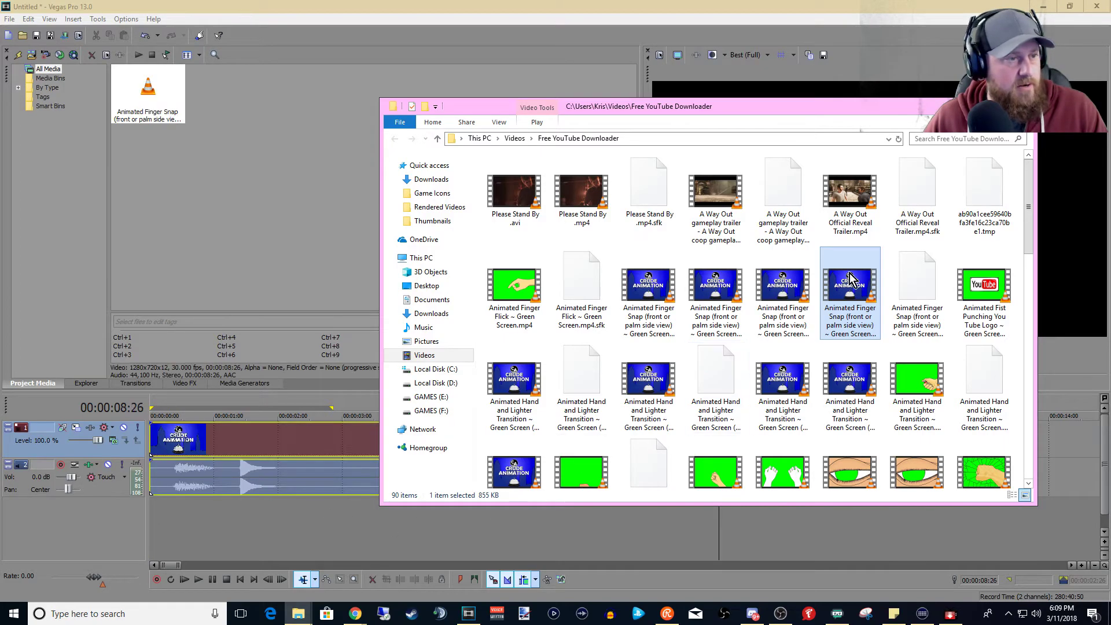
click(967, 107)
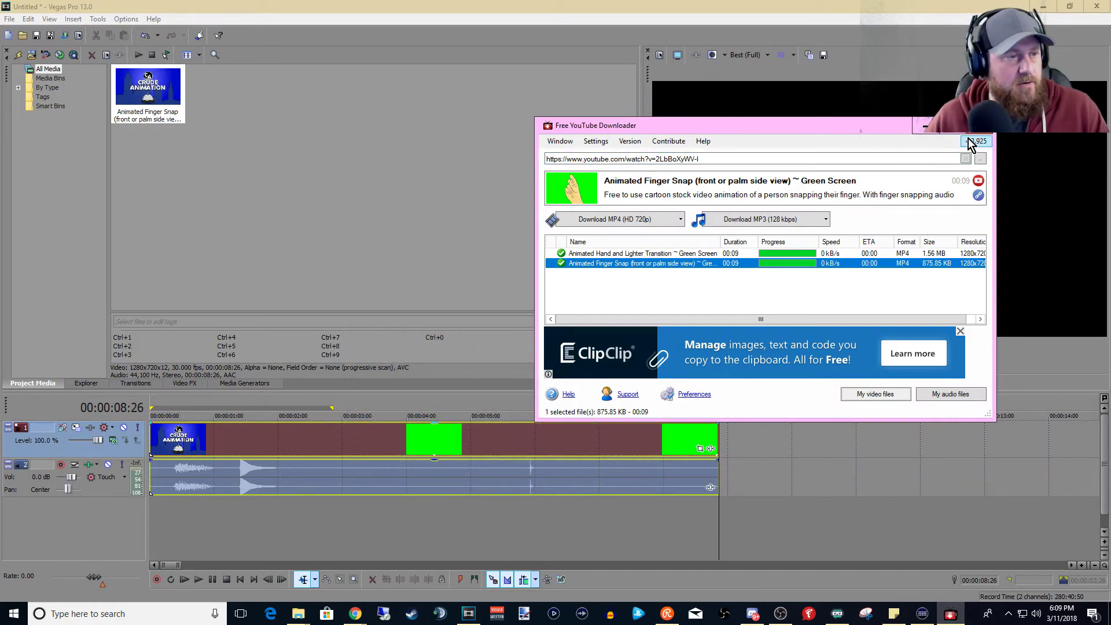
click(928, 130)
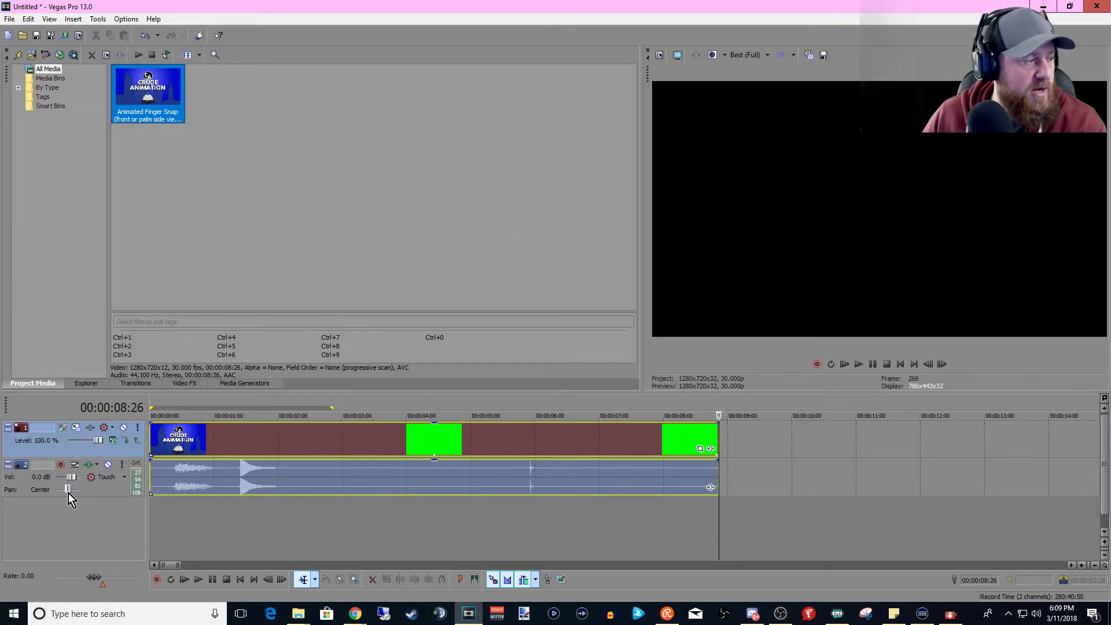
- Split the finger snap clip at 00:00:04:28, on the empty green frame just before the hand enters
click(220, 437)
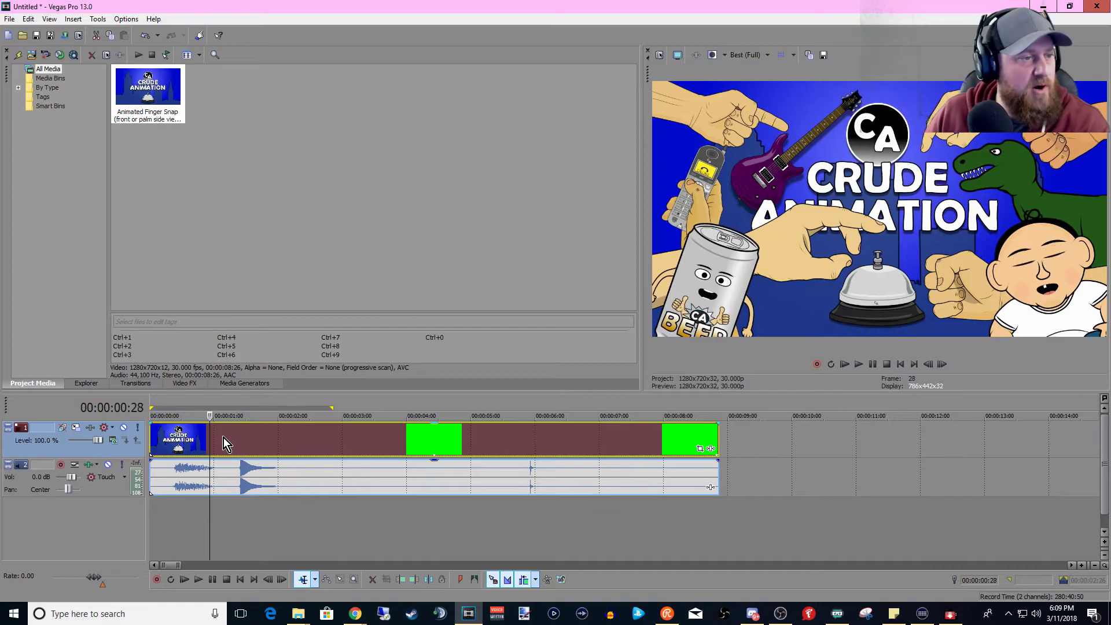
key(space)
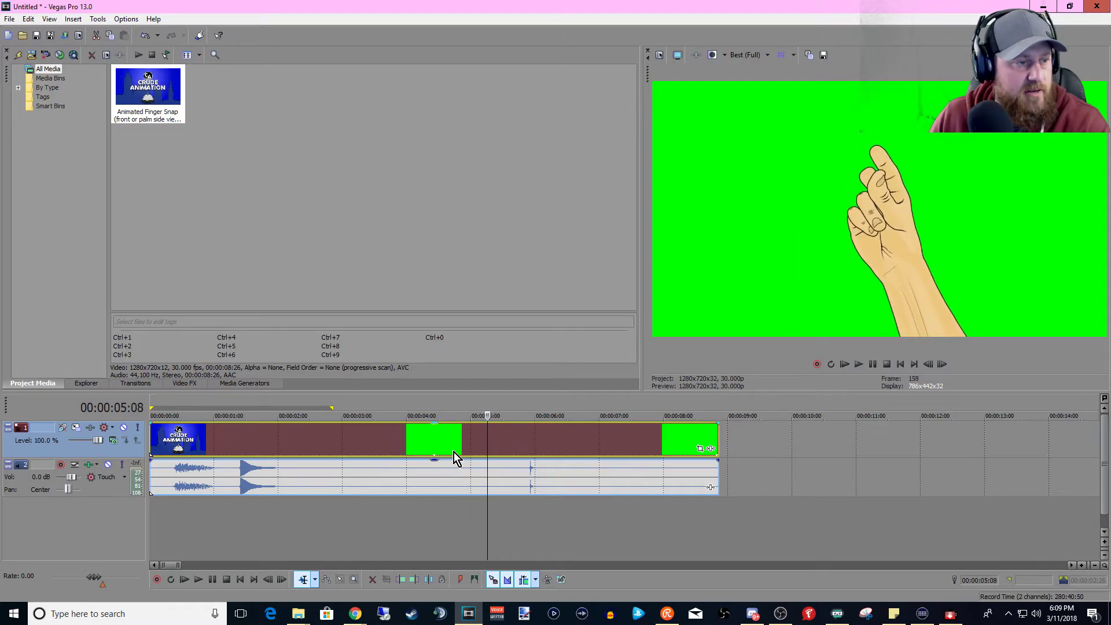
scroll(454, 453, up, 5)
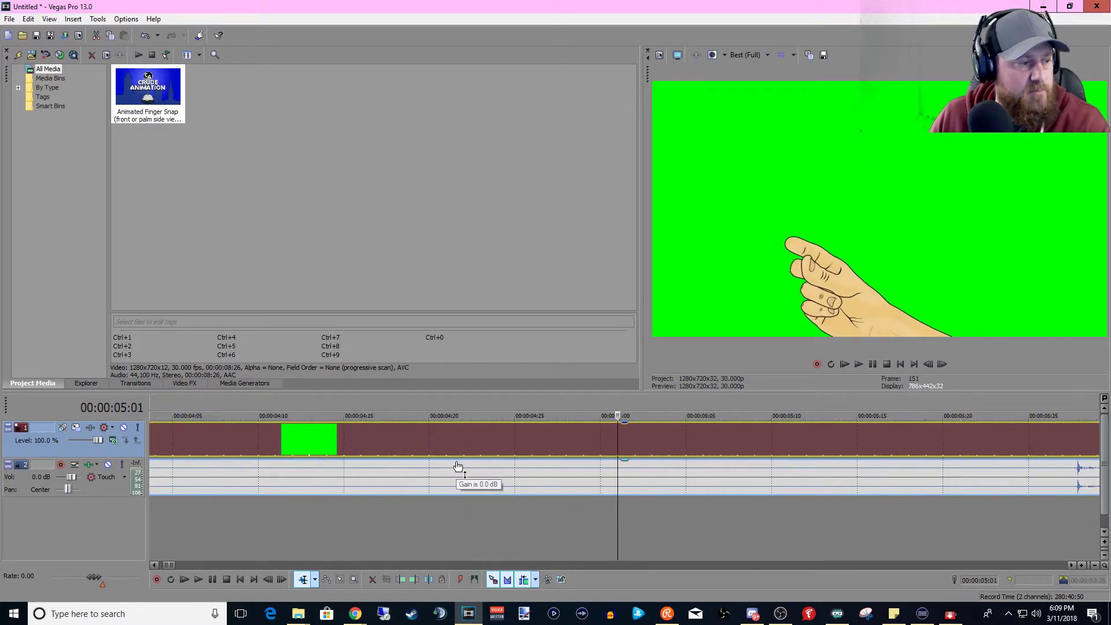
key(Left)
key(Left)
key(Left)
key(Left)
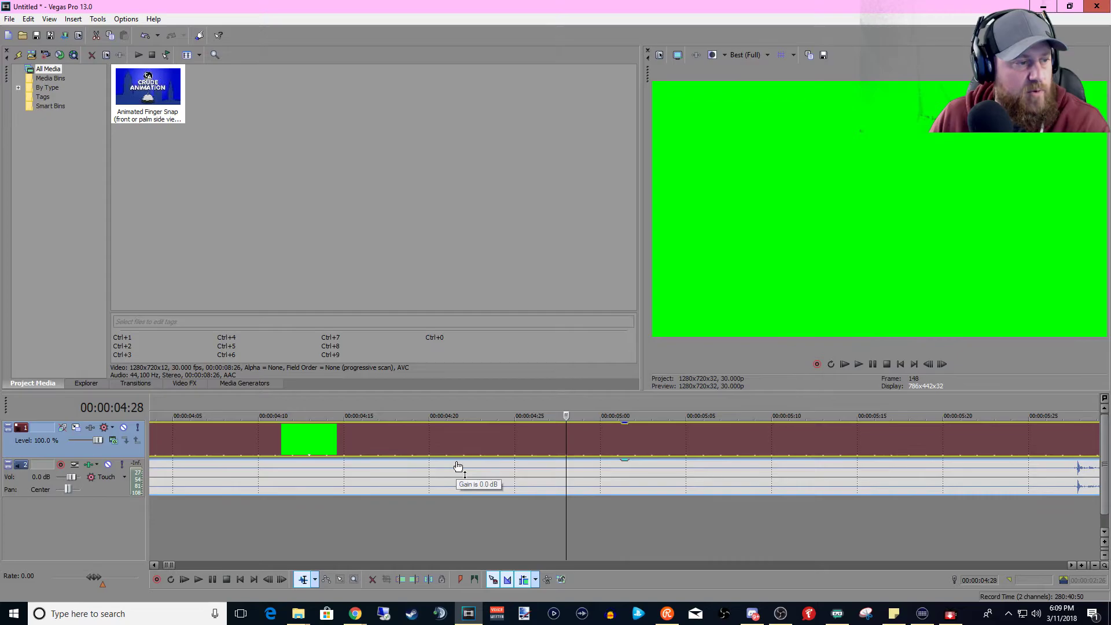
key(Left)
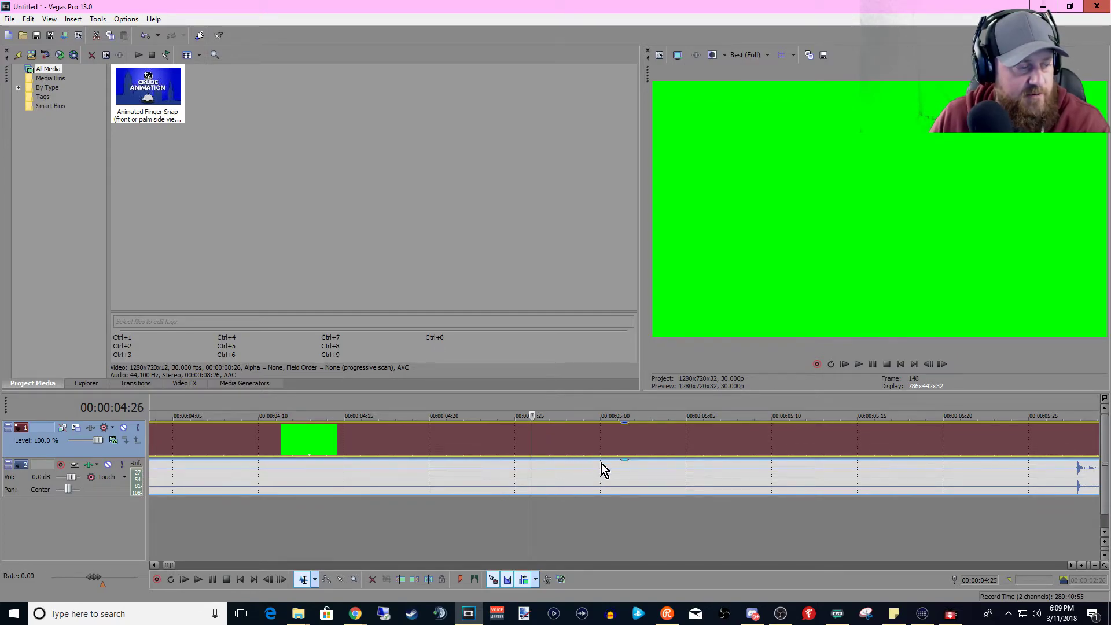
scroll(506, 496, up, 1)
key(Right)
key(Right)
key(Right)
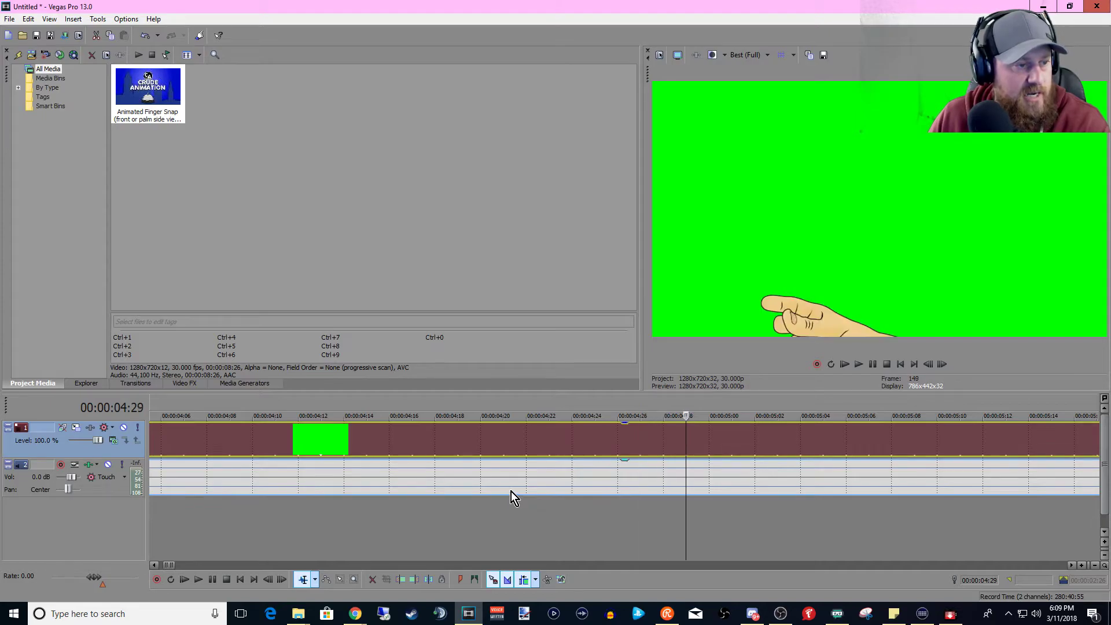
key(Left)
key(Right)
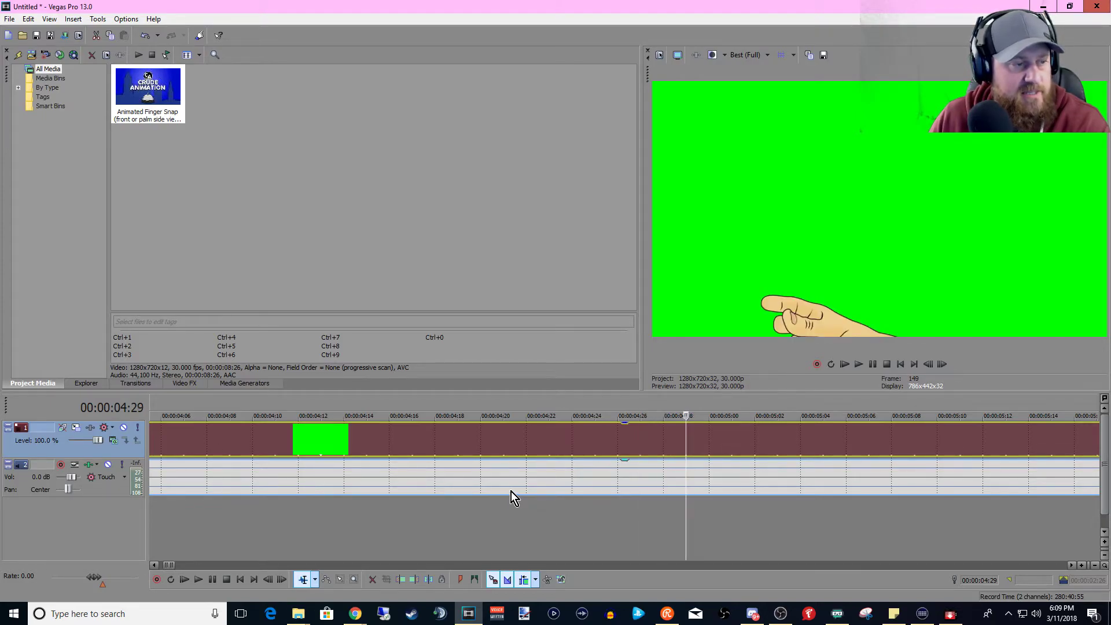
key(Left)
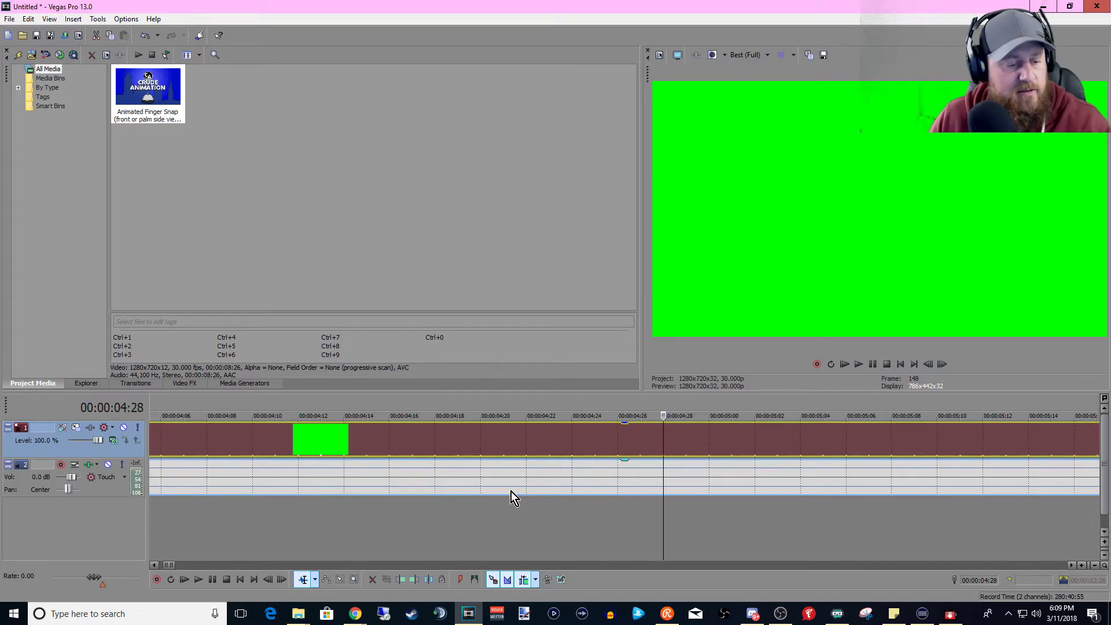
key(s)
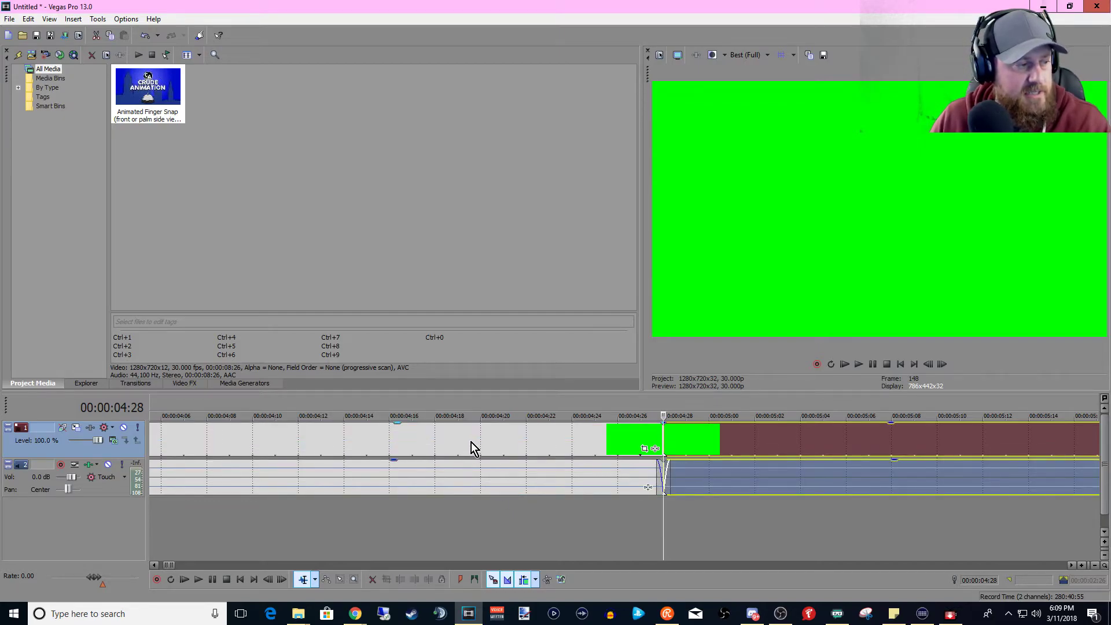
- Delete the intro section before the split, including its audio
click(345, 443)
right_click(348, 441)
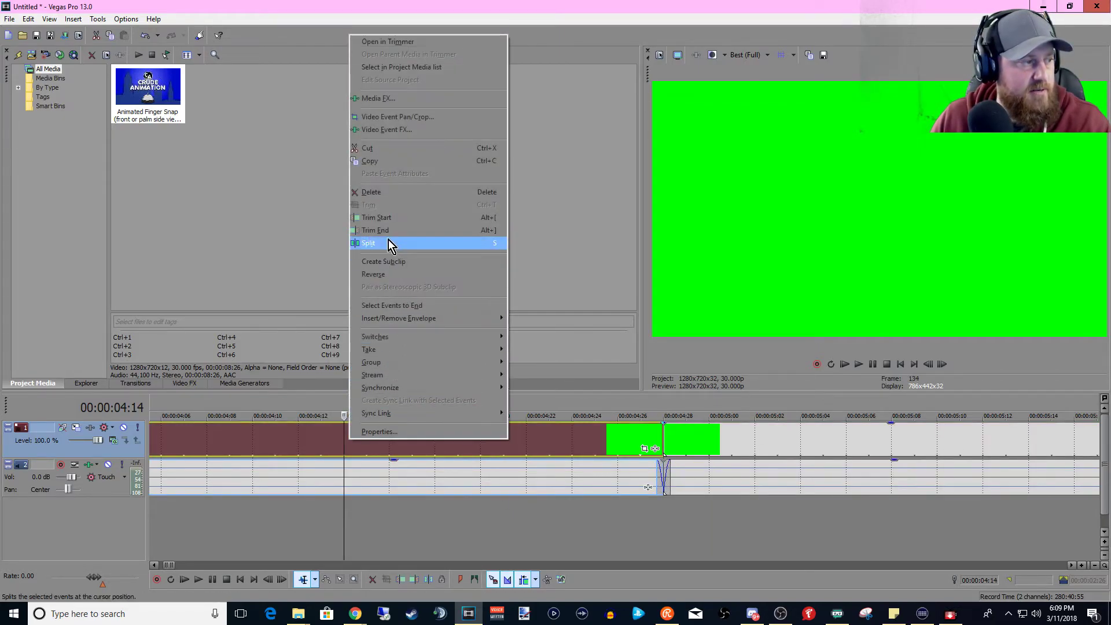
click(370, 192)
- Split the remaining clip at 00:00:02:05, right after the hand leaves the frame, and delete the part behind it
scroll(286, 480, down, 3)
click(225, 443)
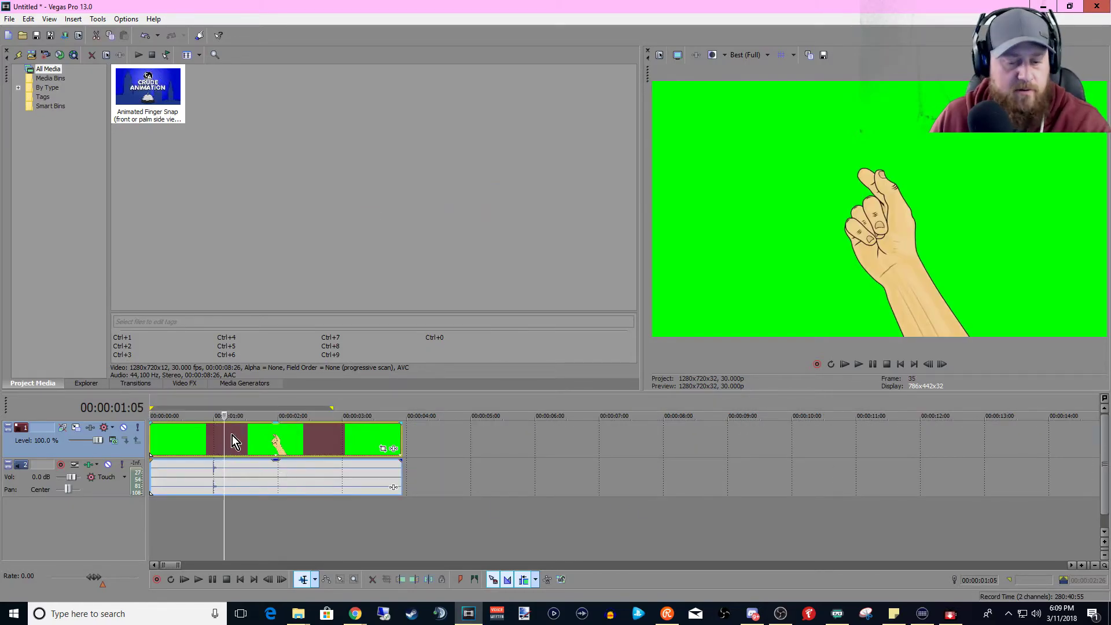
key(space)
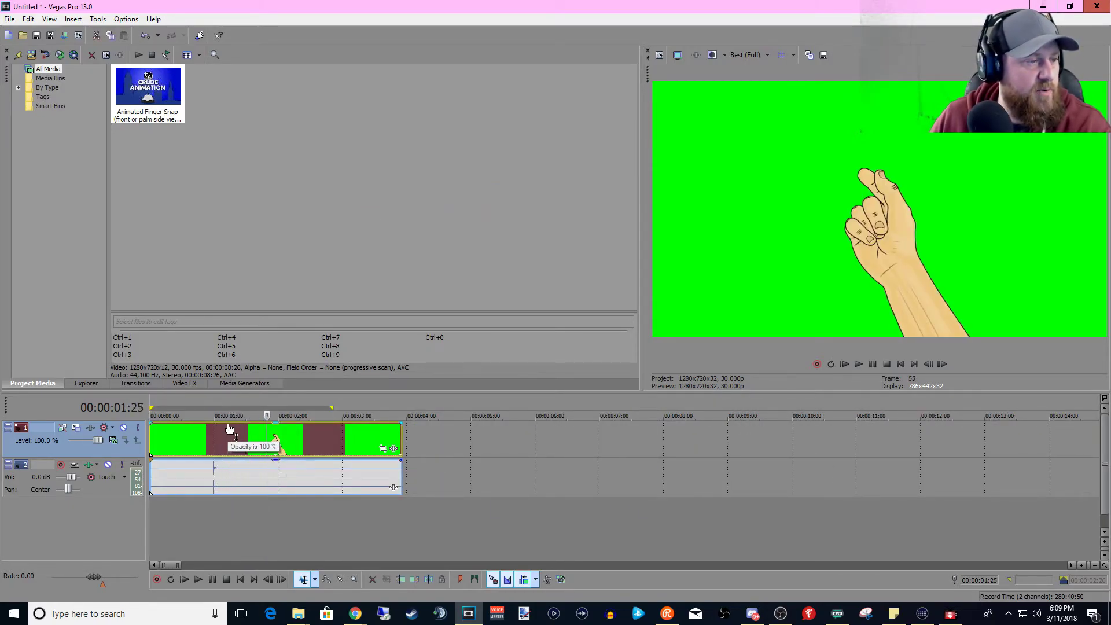
key(Left)
key(Left)
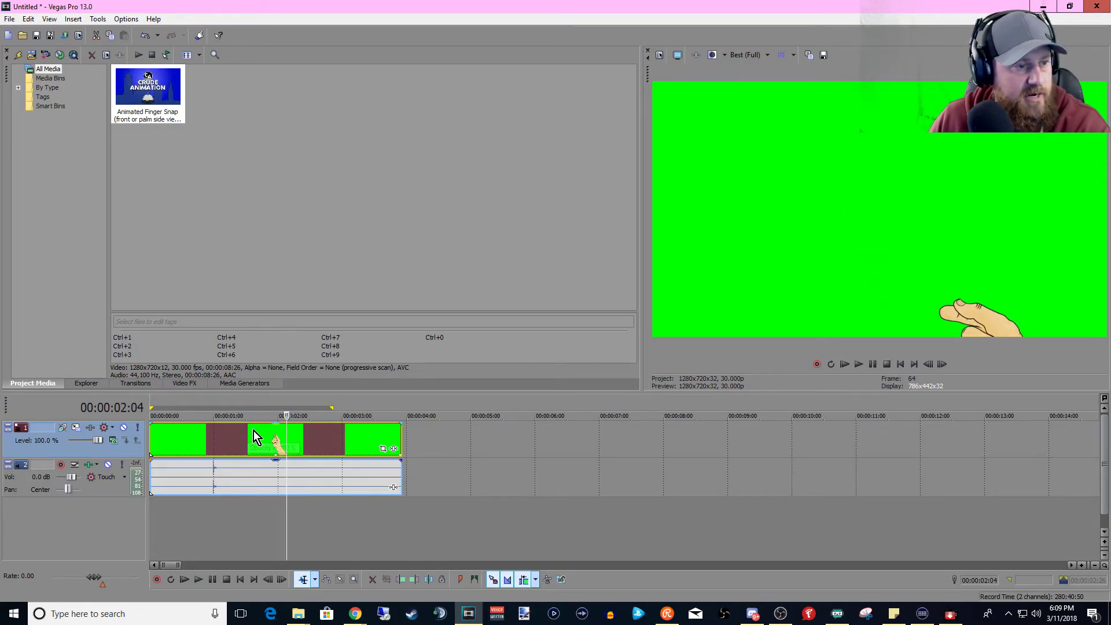
key(Right)
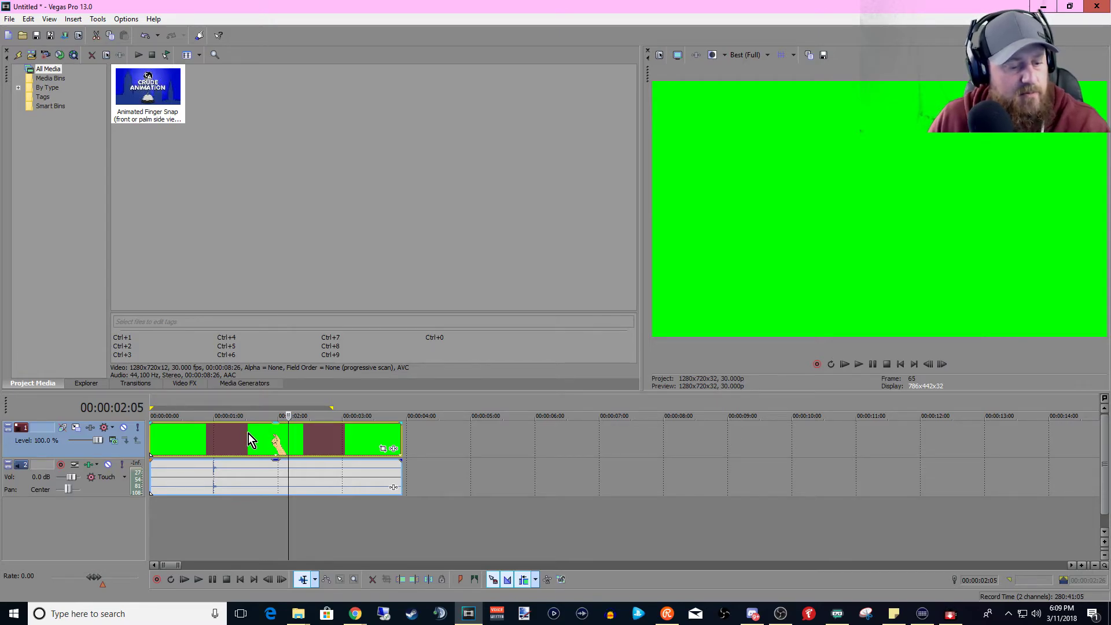
key(s)
right_click(336, 433)
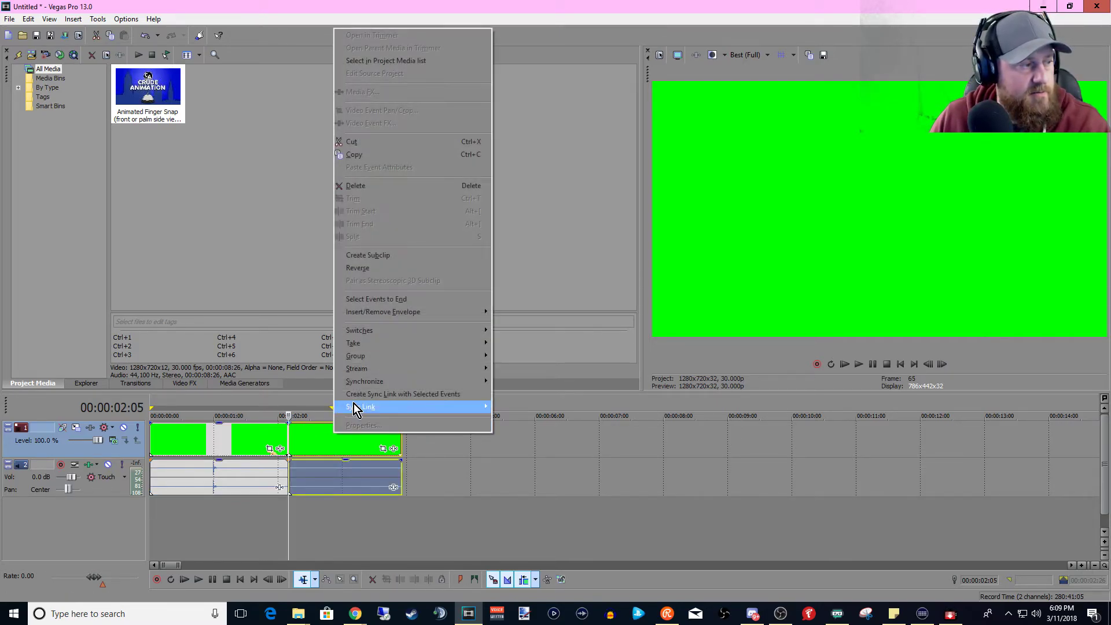
click(362, 188)
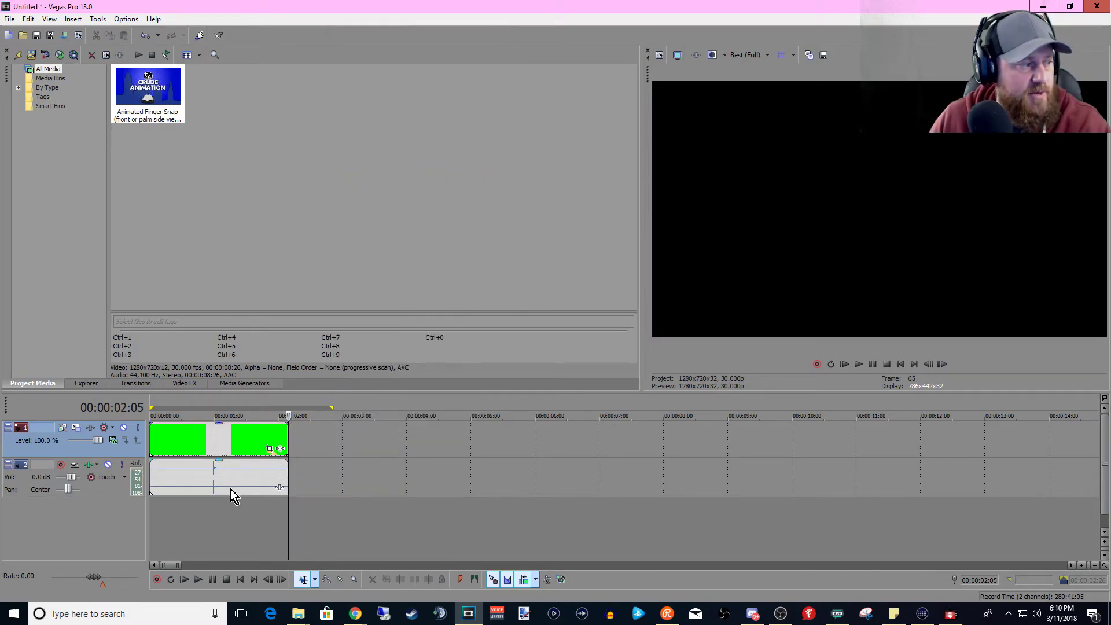
- Add the Sony Chroma Keyer effect to the trimmed finger snap clip
click(181, 435)
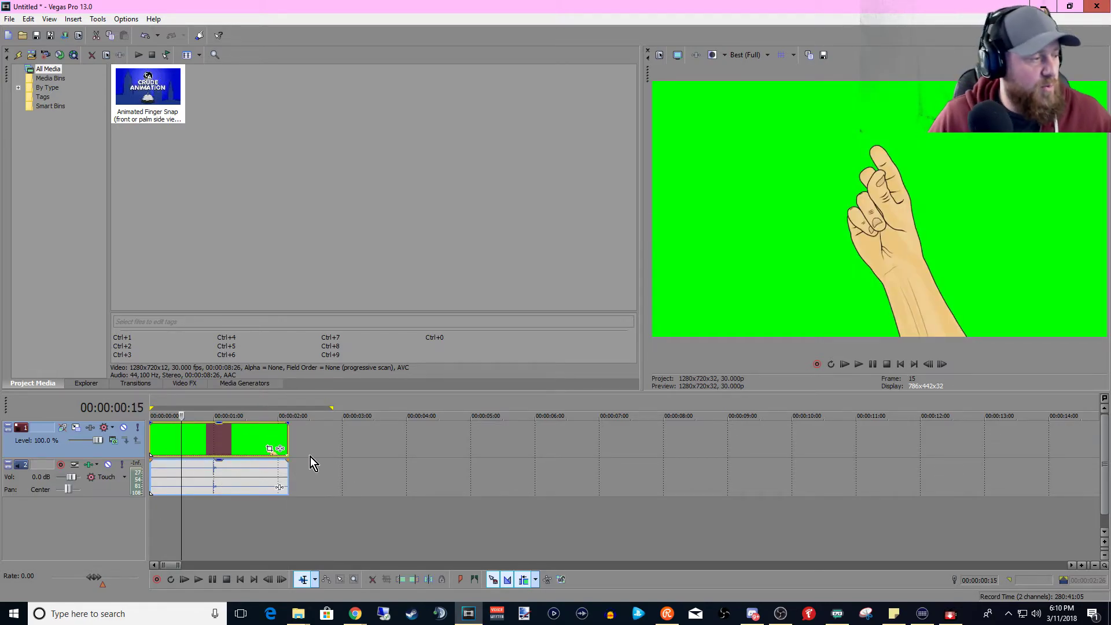
click(280, 449)
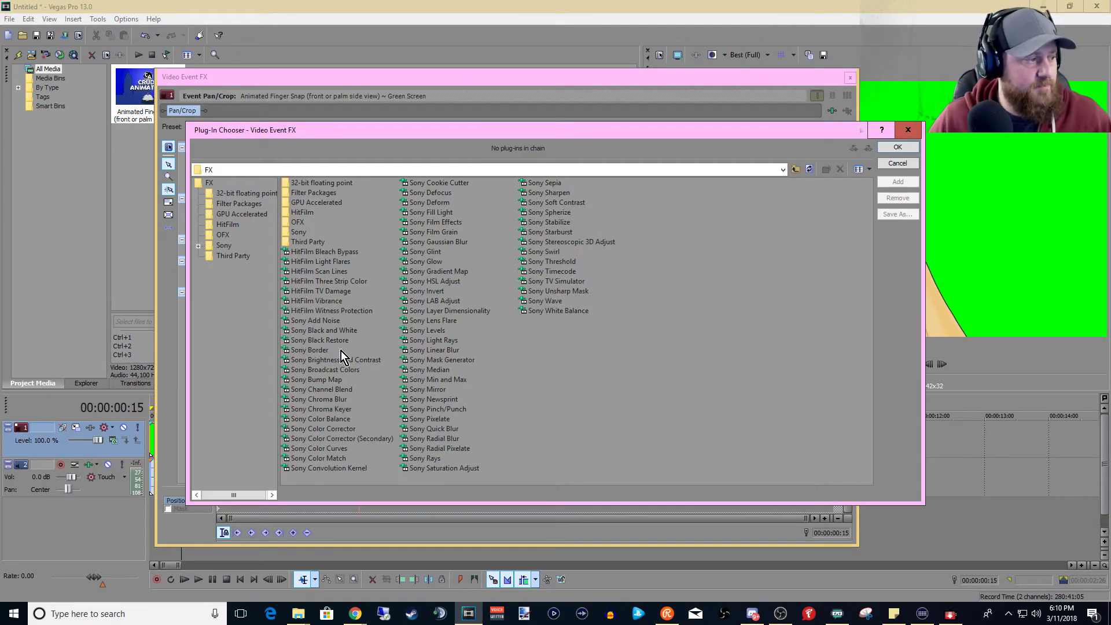
click(330, 409)
click(896, 148)
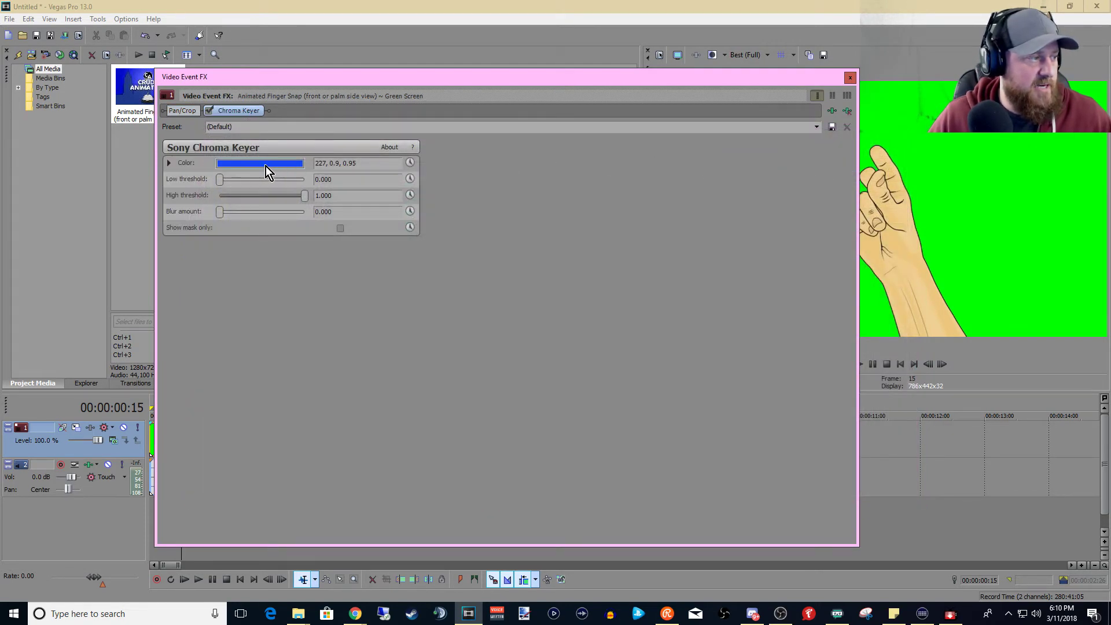
- Sample the clip's green background from the preview as the Chroma Keyer color and close the effect window
click(264, 168)
click(246, 179)
click(862, 167)
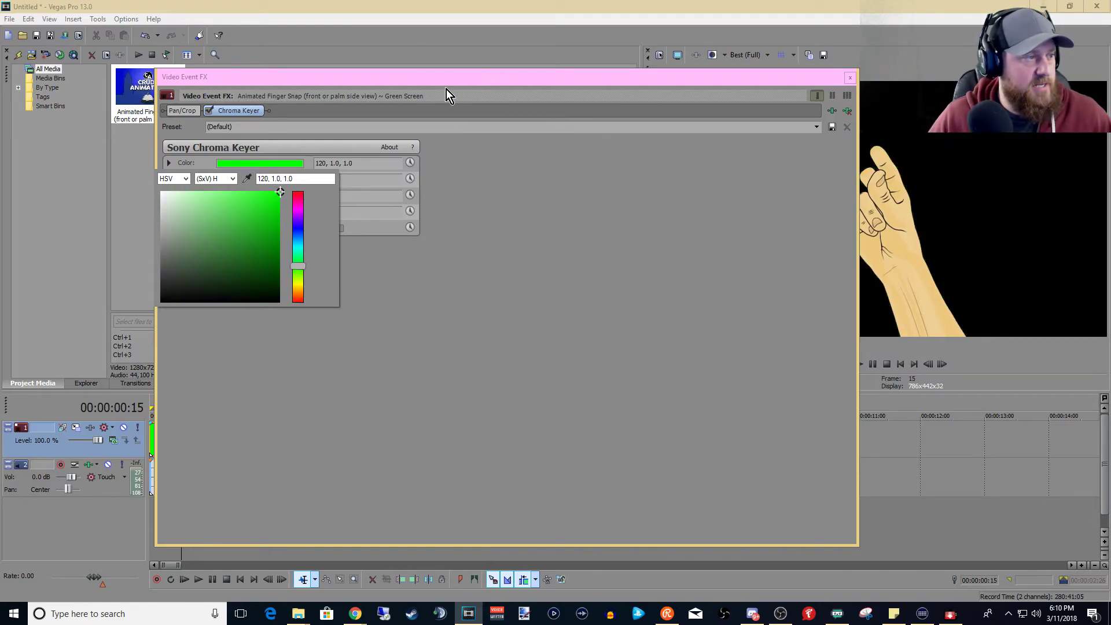
drag(450, 87, 456, 119)
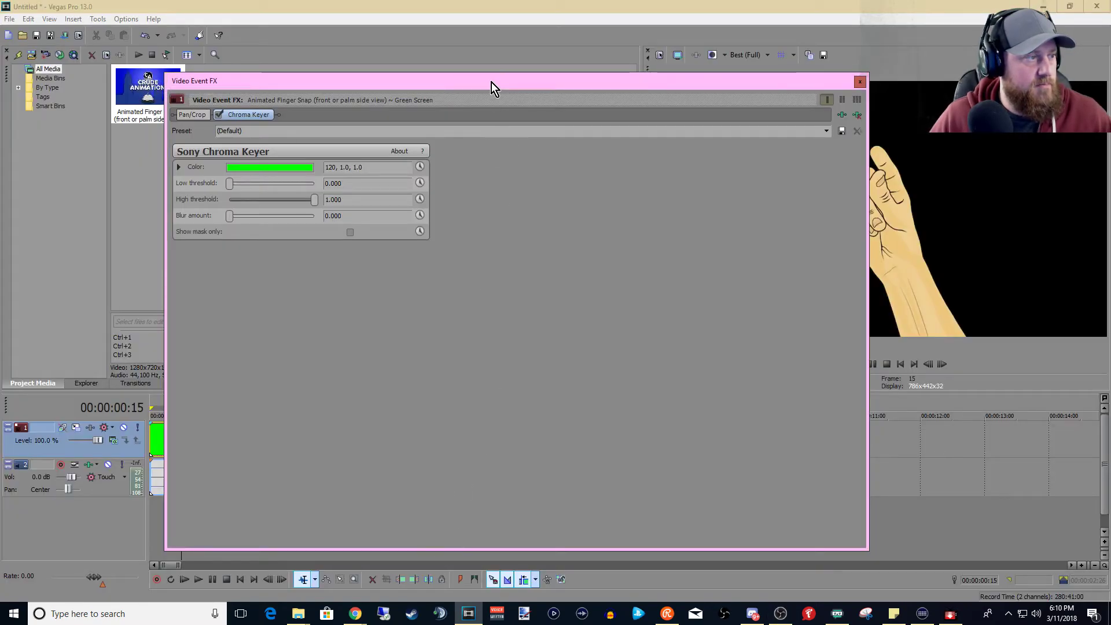
click(821, 119)
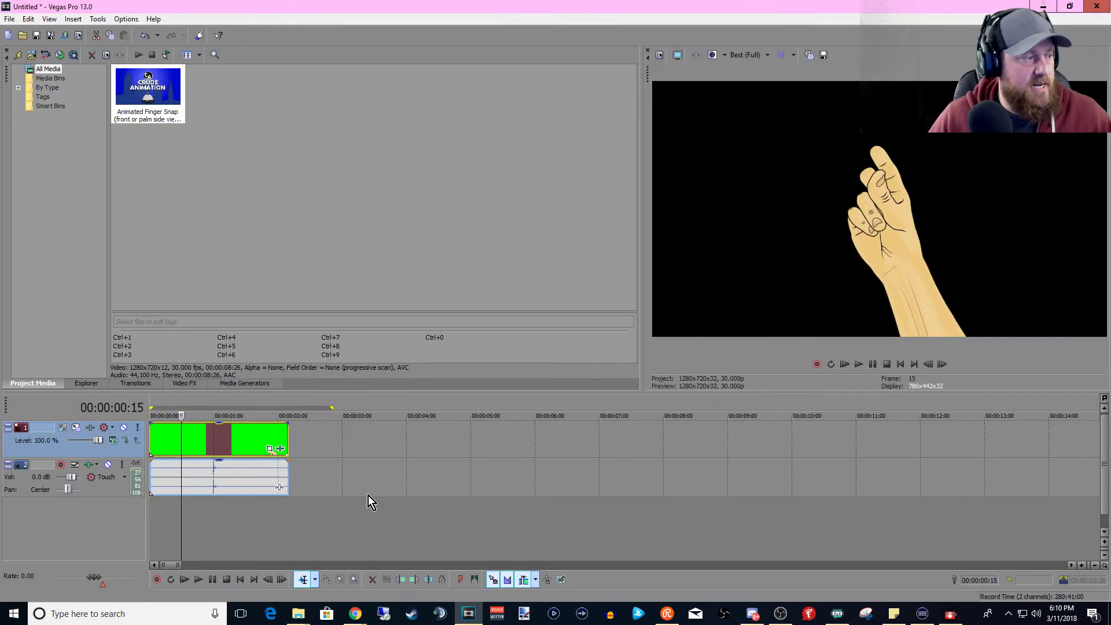
- Set the loop region to span exactly the trimmed finger snap clip
click(196, 443)
click(247, 446)
click(159, 439)
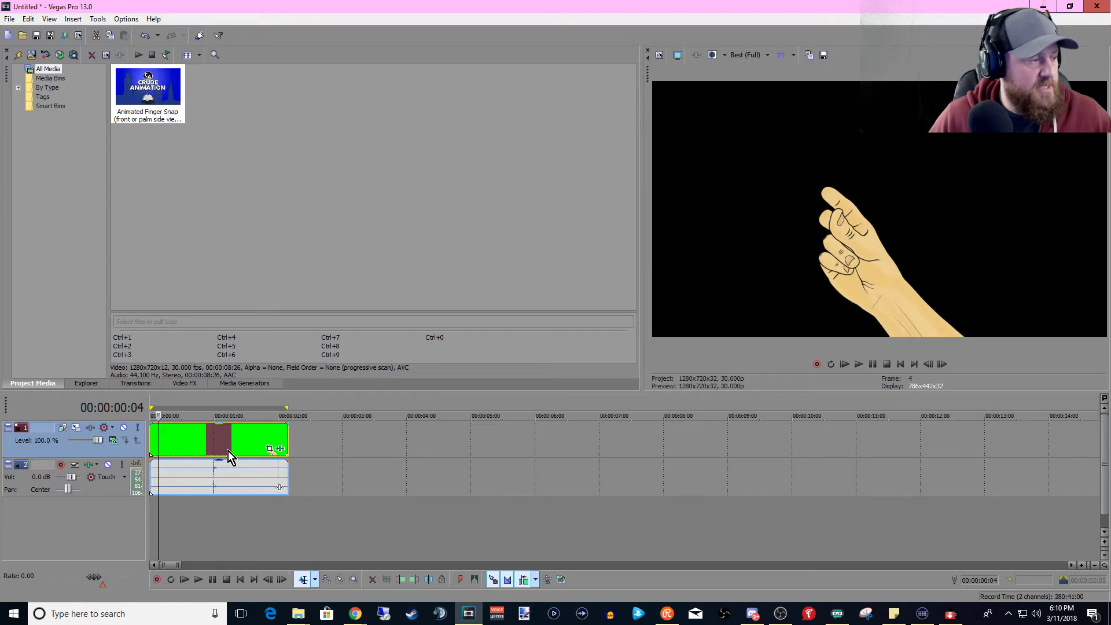
- Set up a render named Snapping1.mov in D:\Rendered Videos with the QuickTime 7 template Transparent_NEW
click(9, 21)
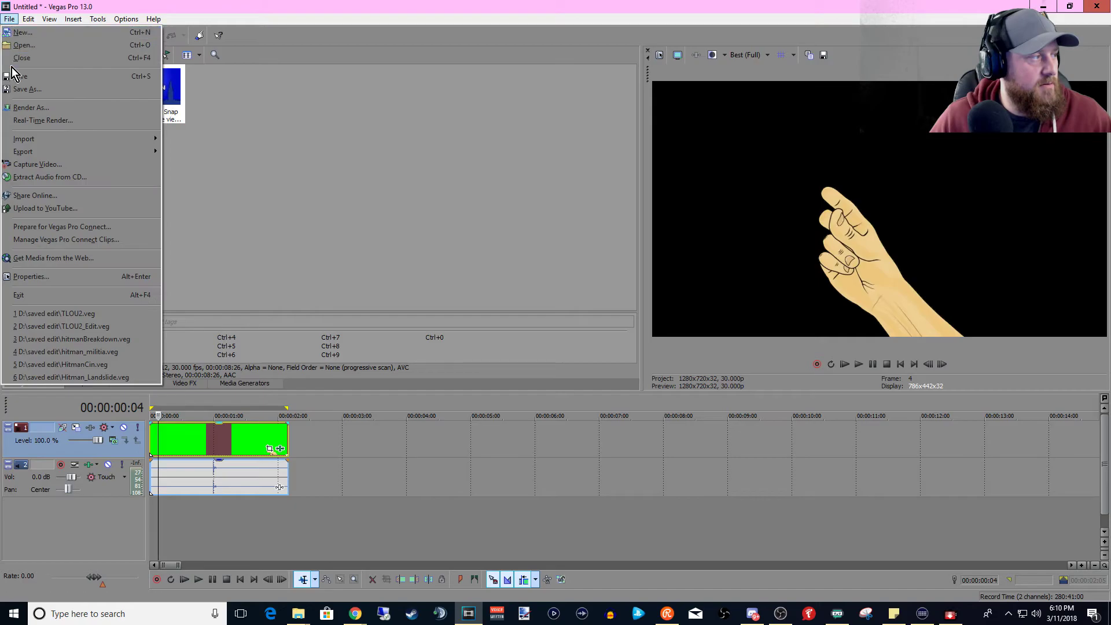
click(30, 108)
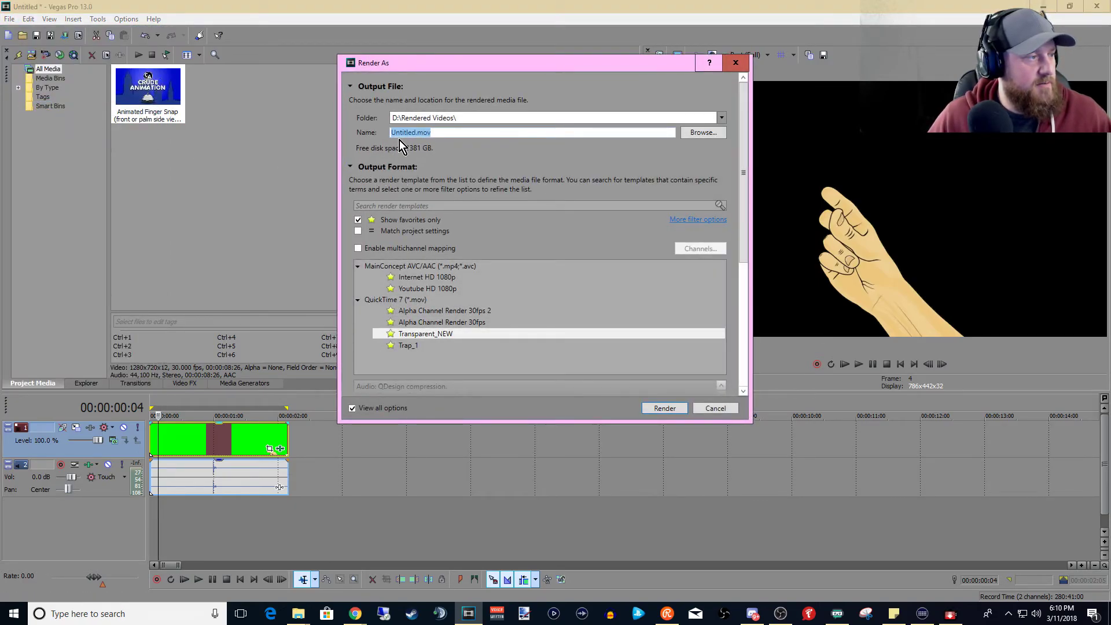
drag(417, 134, 330, 136)
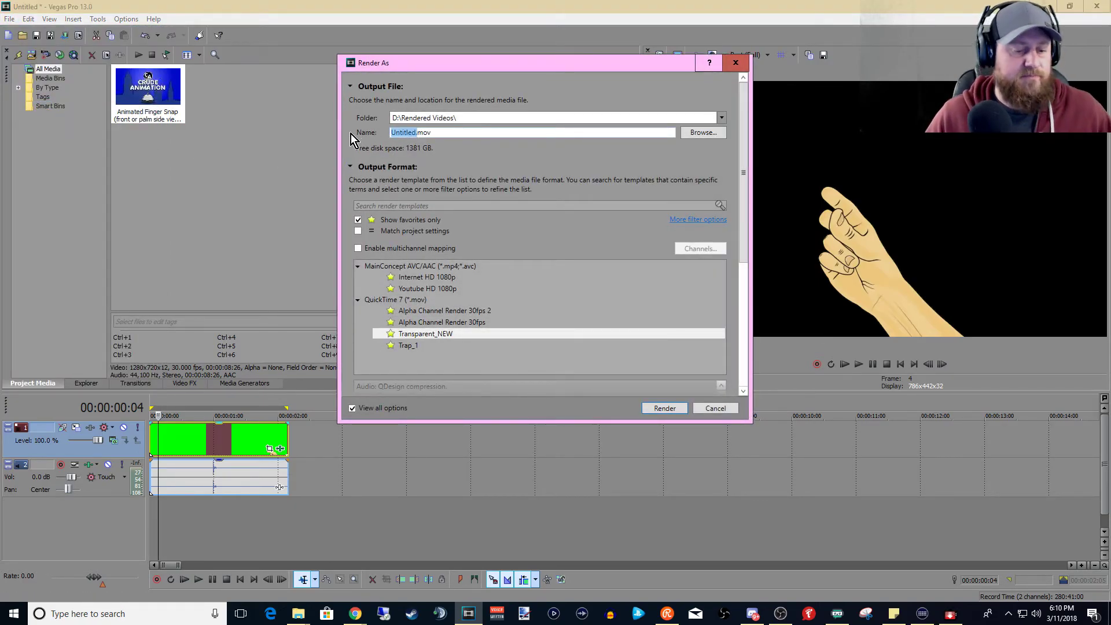
text(Snapping1)
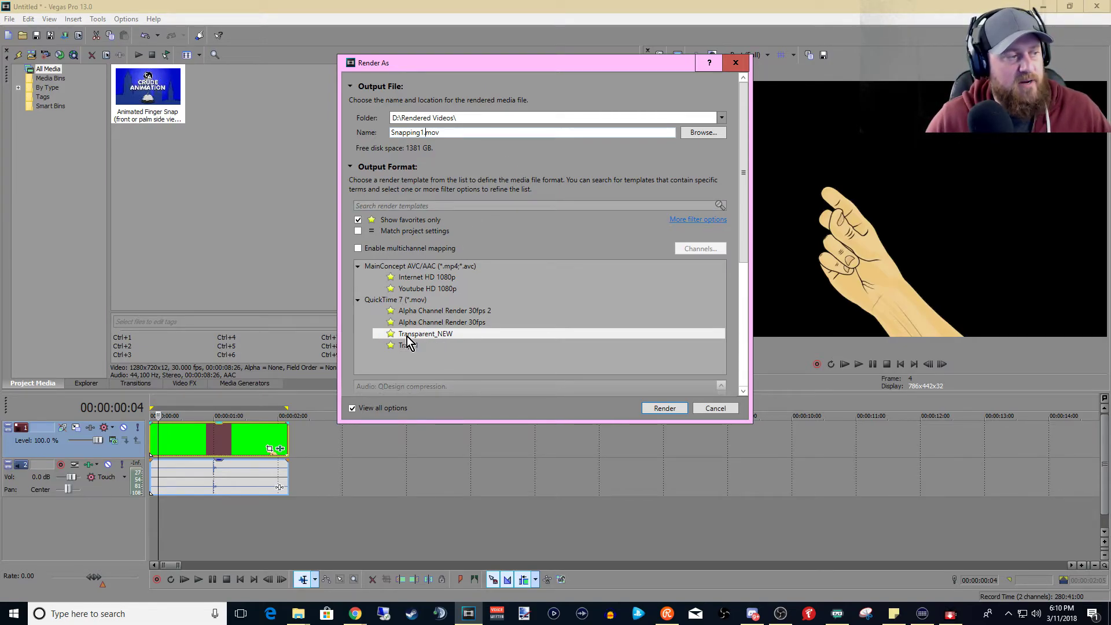
click(436, 335)
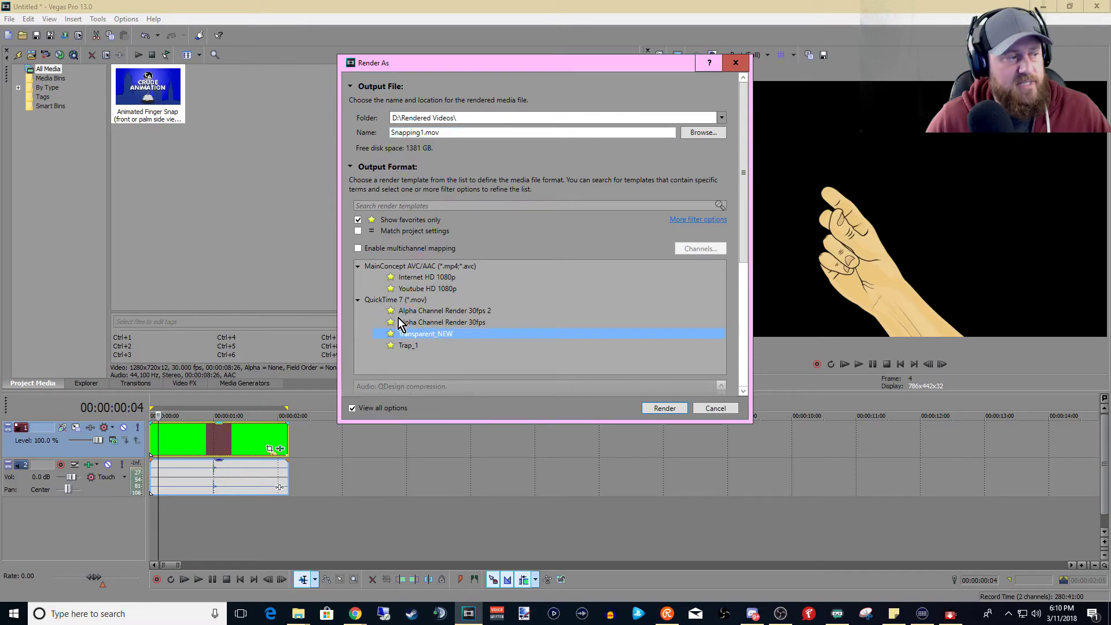
- Check that only the loop region is set for rendering and render Snapping1.mov
drag(741, 143, 743, 289)
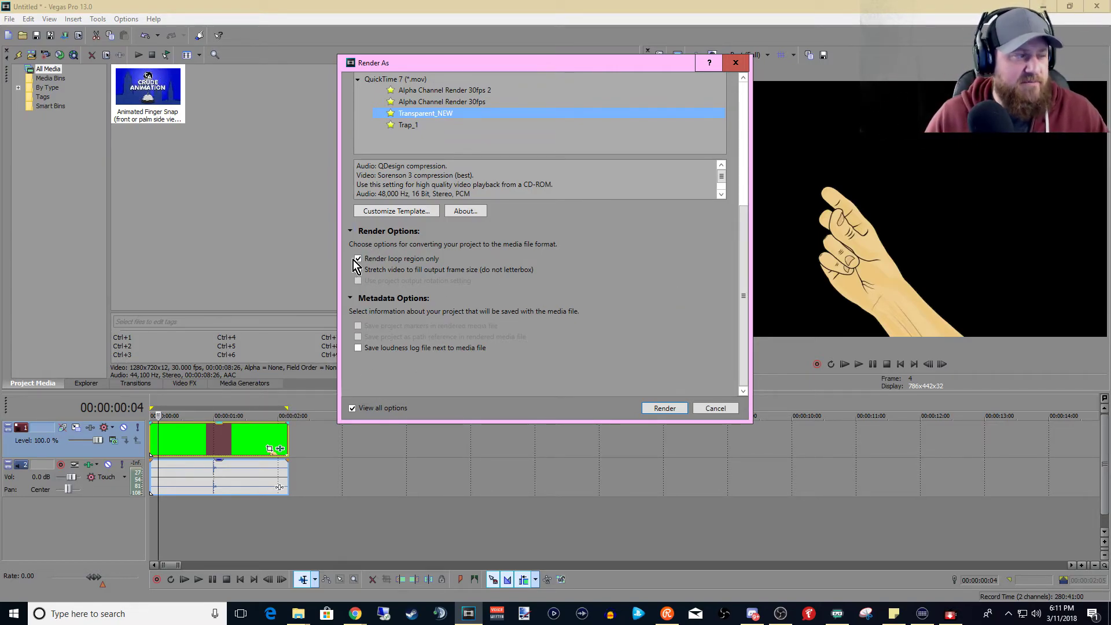
scroll(360, 261, up, 3)
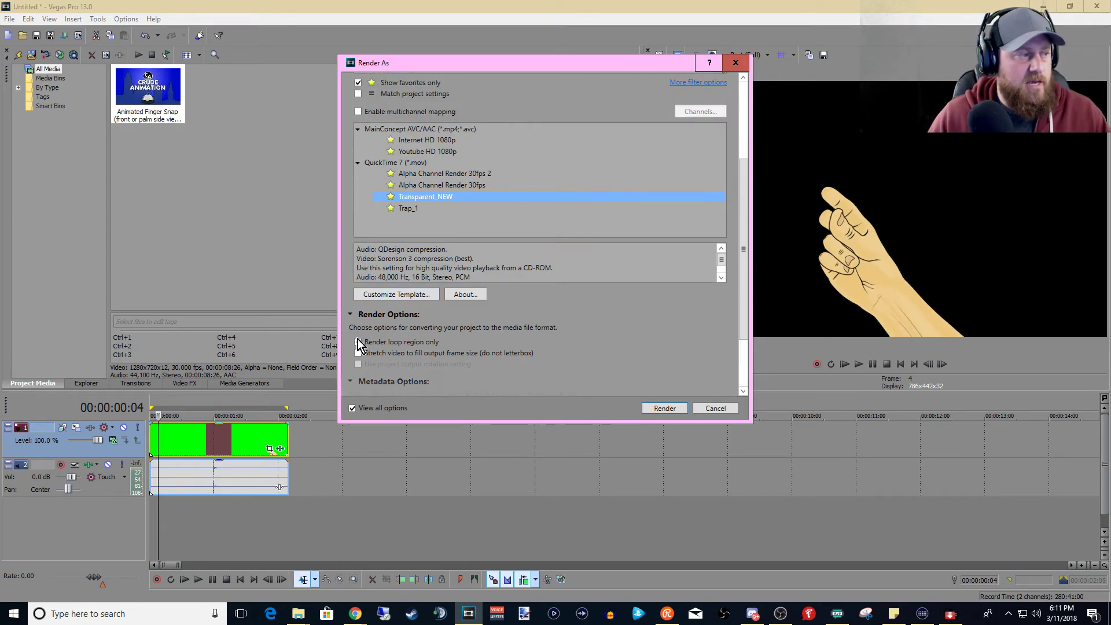
scroll(360, 336, up, 4)
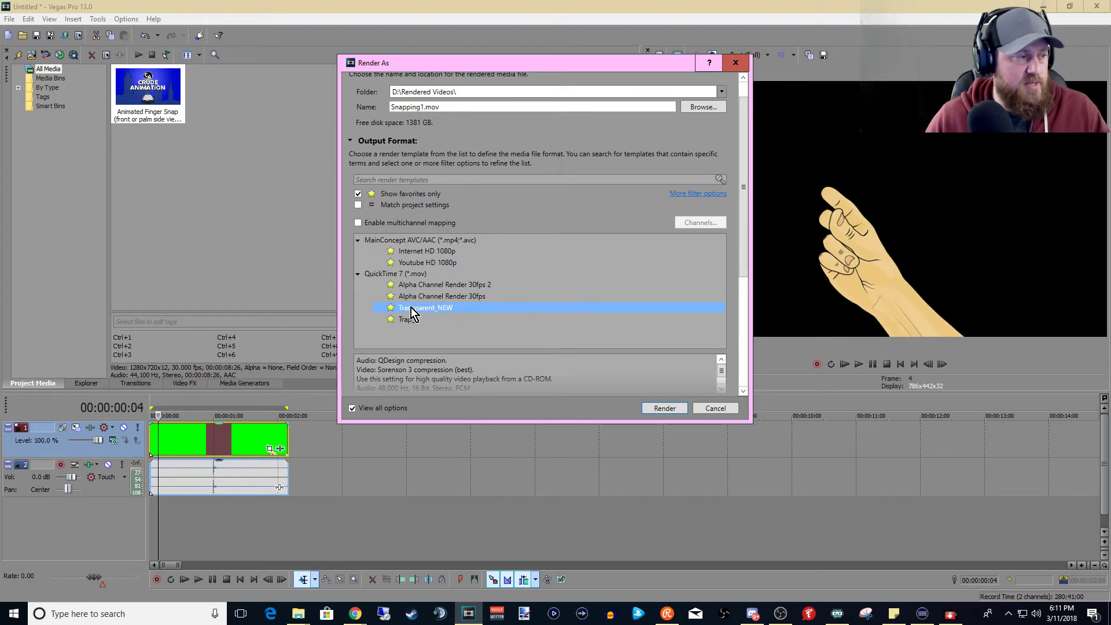
click(668, 408)
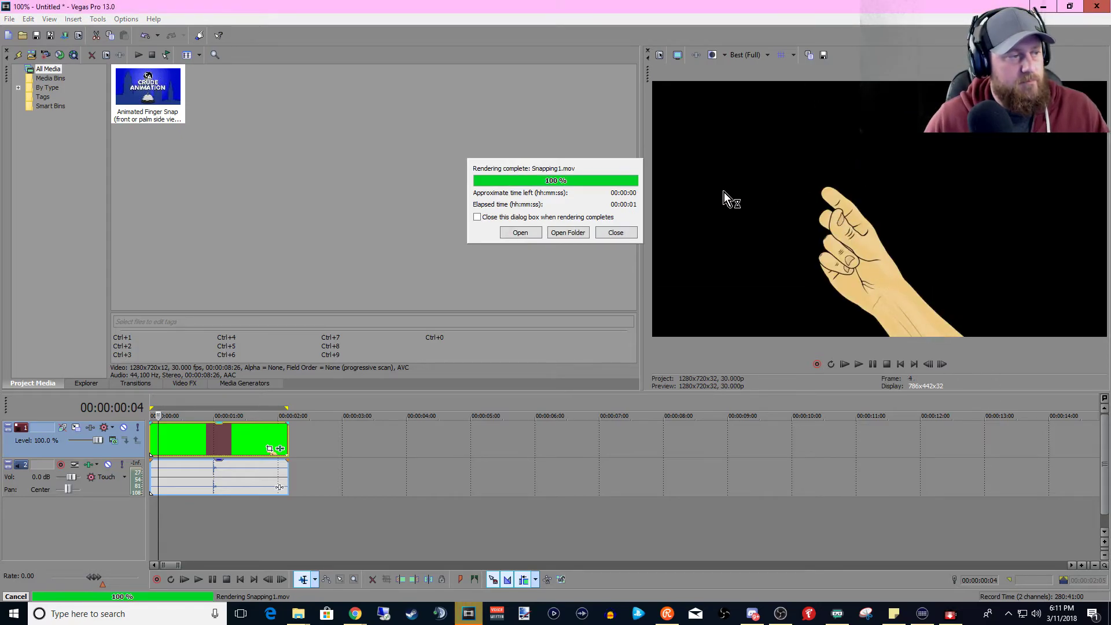
- Close the finished render window, switch to OBS and open the Stinger transition's properties
click(624, 233)
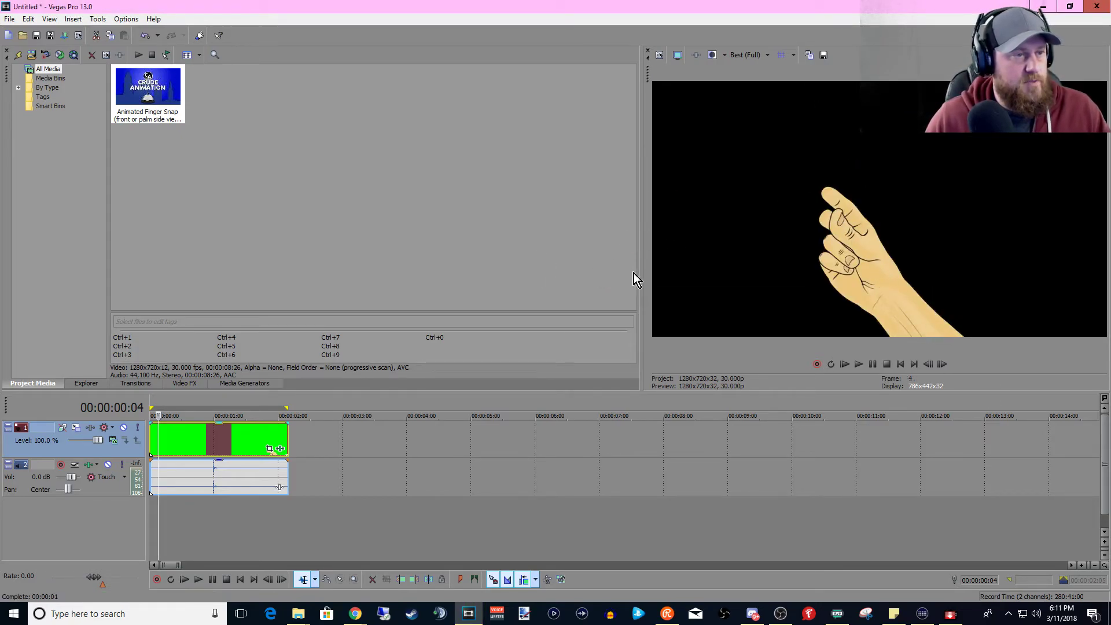
click(1043, 8)
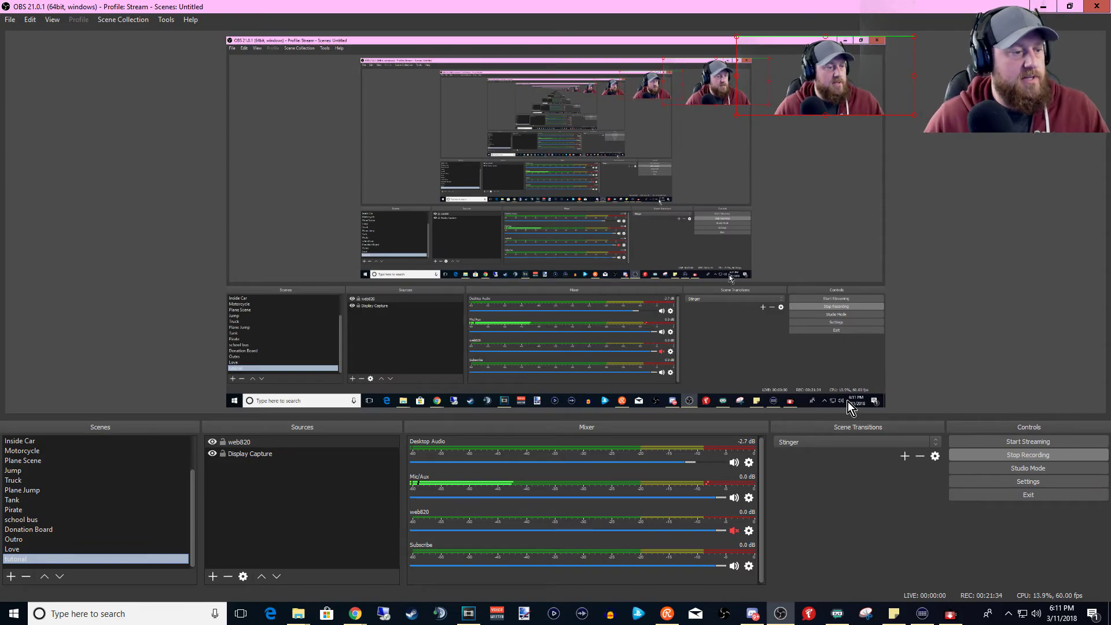
click(933, 457)
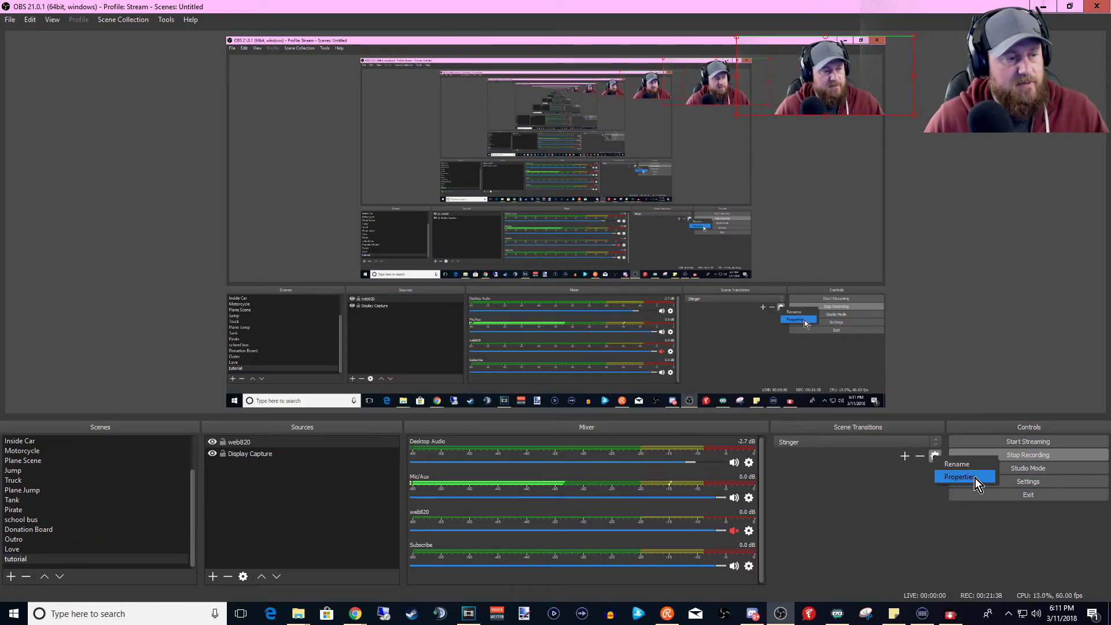
click(970, 481)
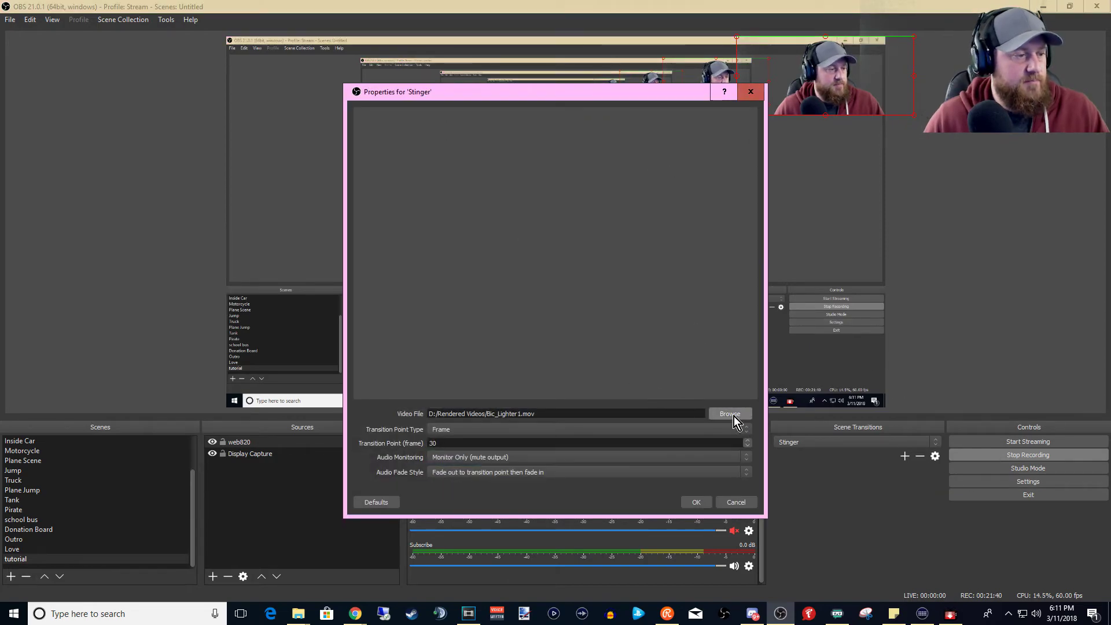
- Use Snapping1.mov from D:\Rendered Videos as the Stinger's video file and set its transition point to frame 60
click(733, 414)
click(653, 261)
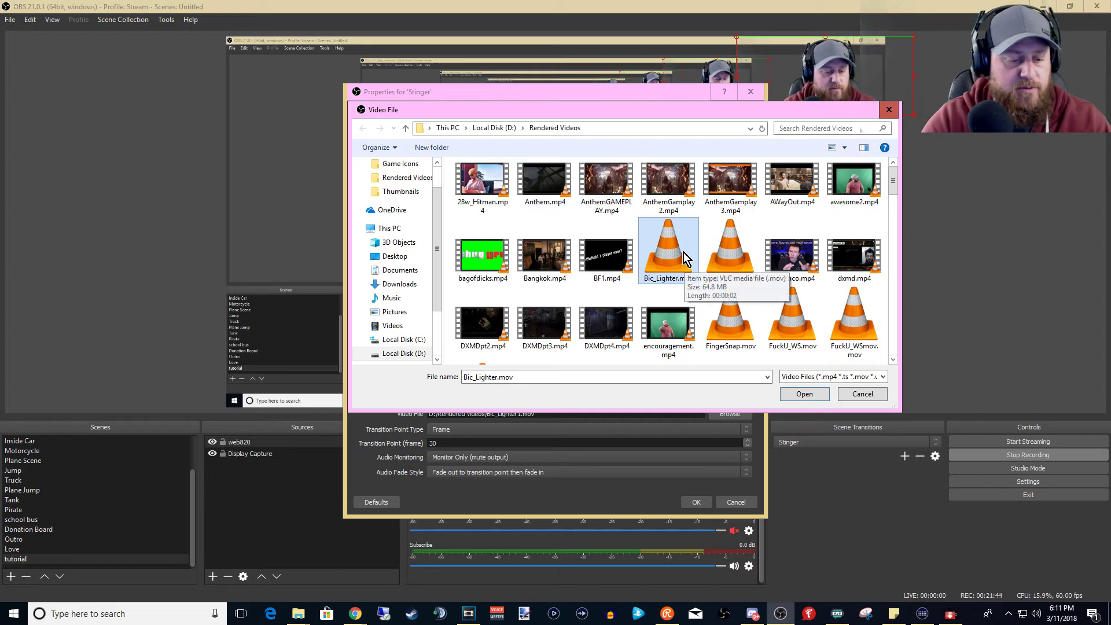
text(snapping)
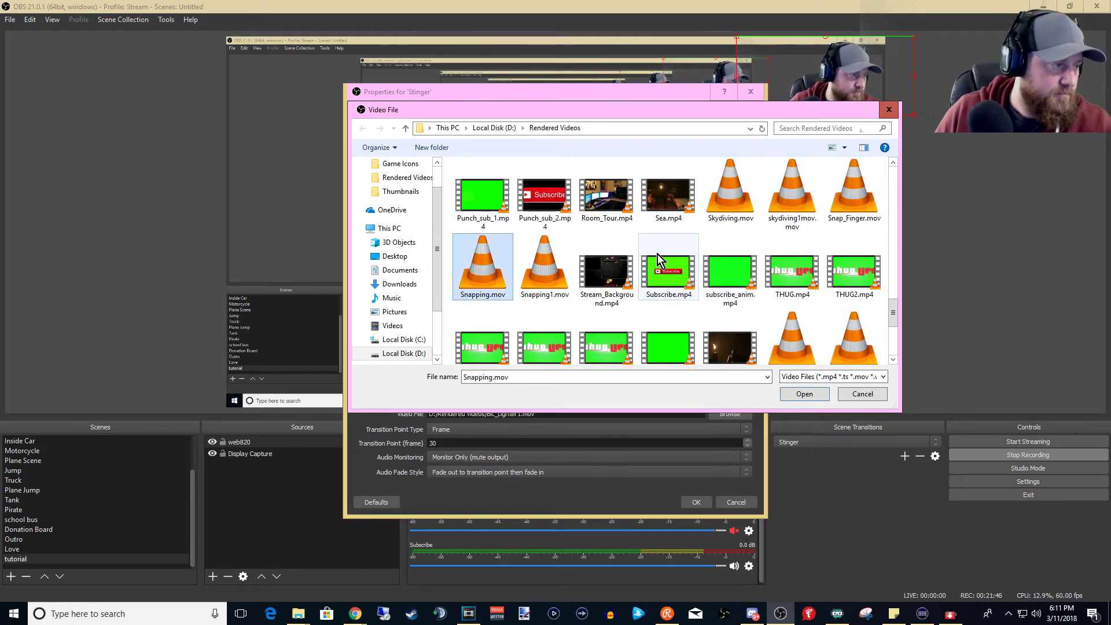
click(548, 252)
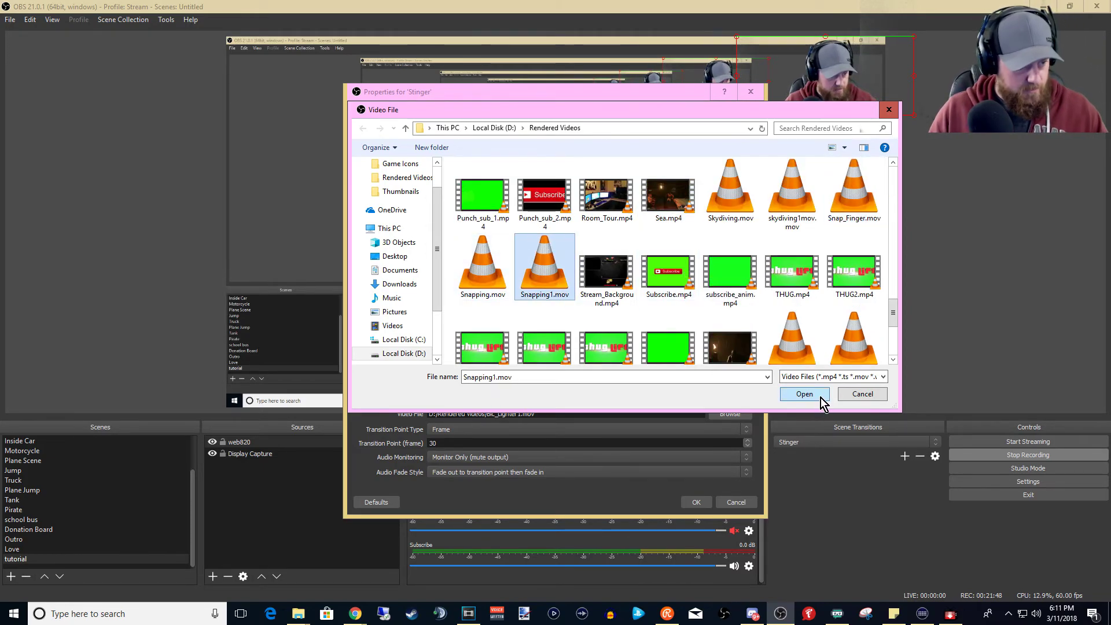
click(805, 395)
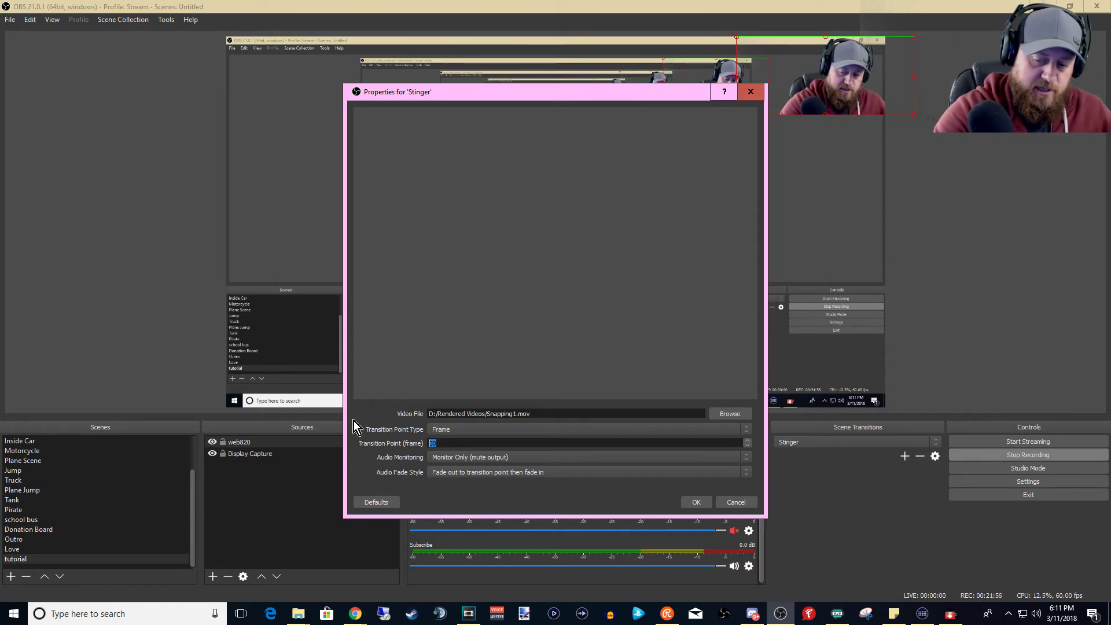
text(60)
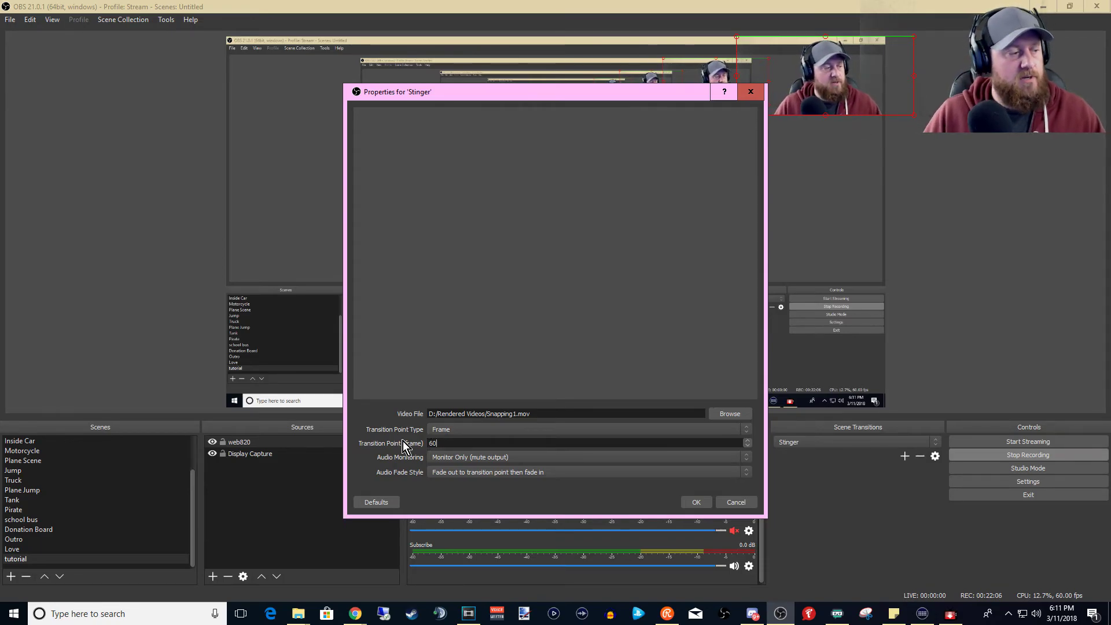
click(699, 505)
- Test the snap transition by switching to the Main Stream and Side Stream scenes, and return to the tutorial scene
scroll(81, 492, up, 2)
click(62, 441)
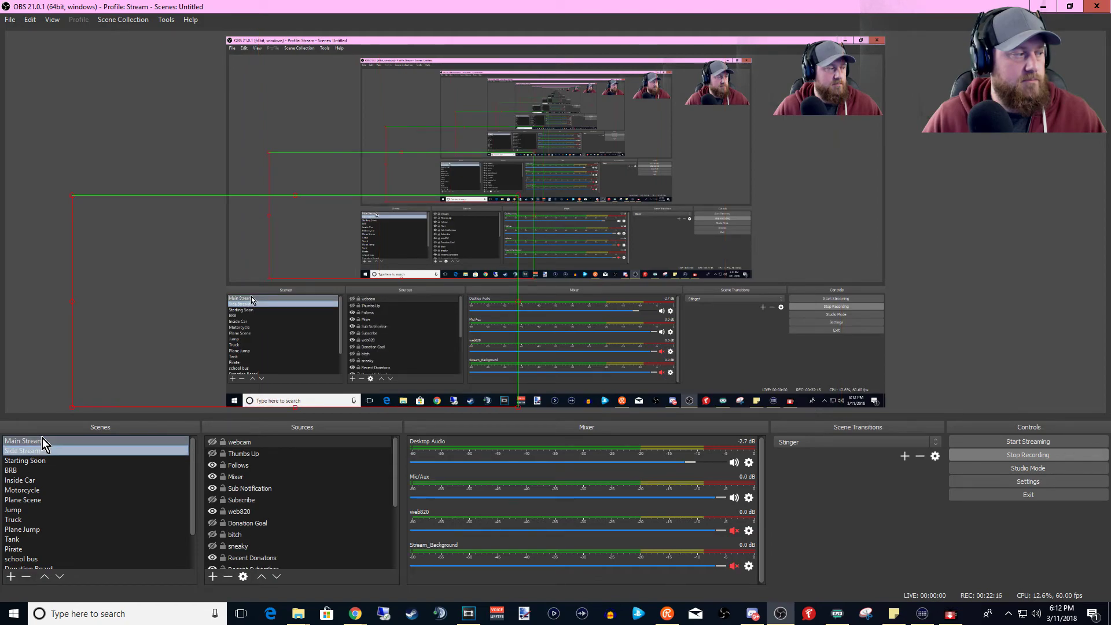
scroll(46, 440, down, 2)
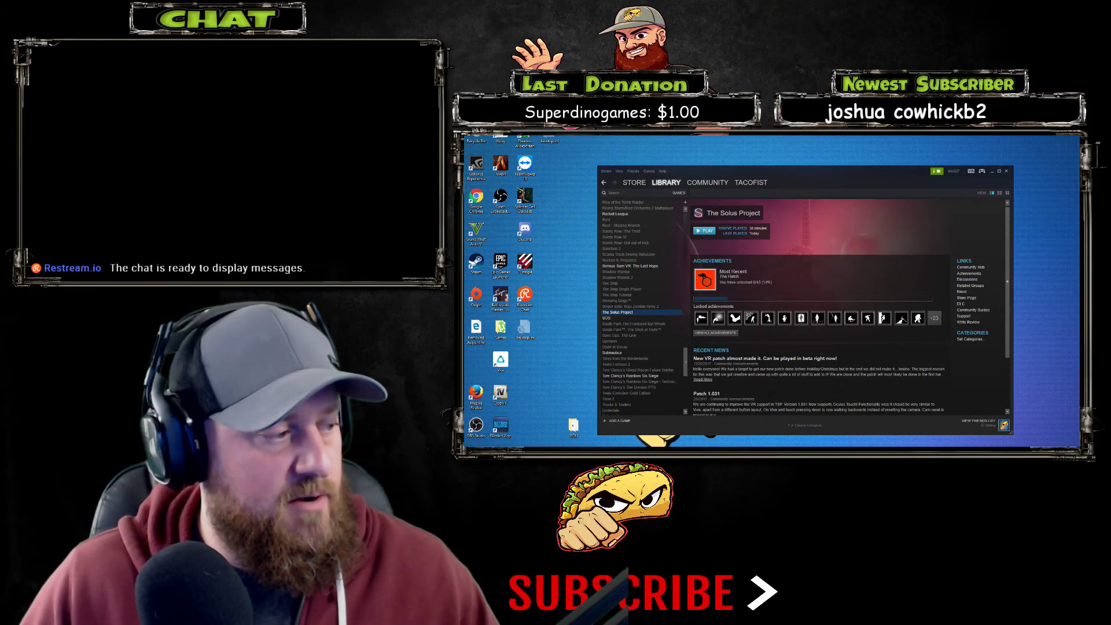
click(26, 557)
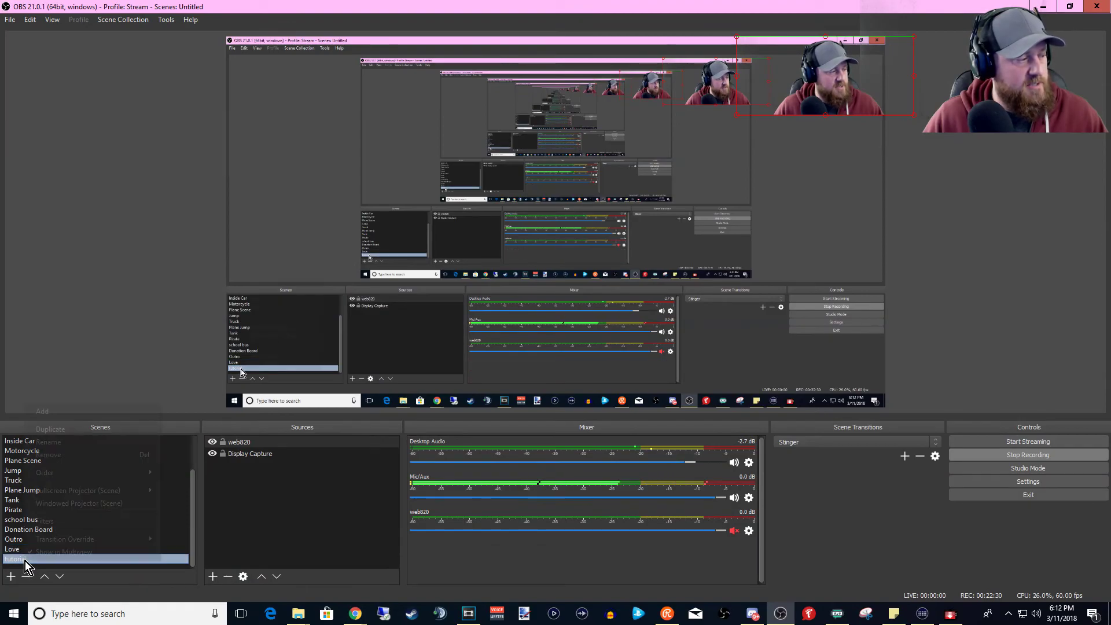
- Check the tutorial scene's transition override options without changing them
right_click(25, 561)
mouse_move(110, 541)
click(186, 514)
right_click(45, 561)
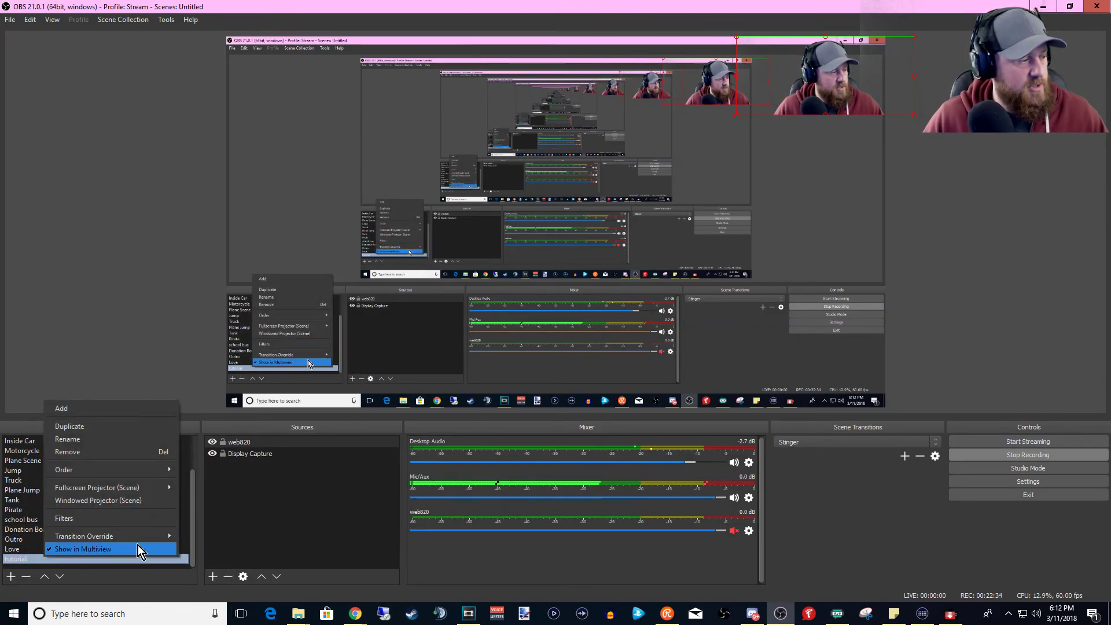
mouse_move(141, 537)
click(214, 613)
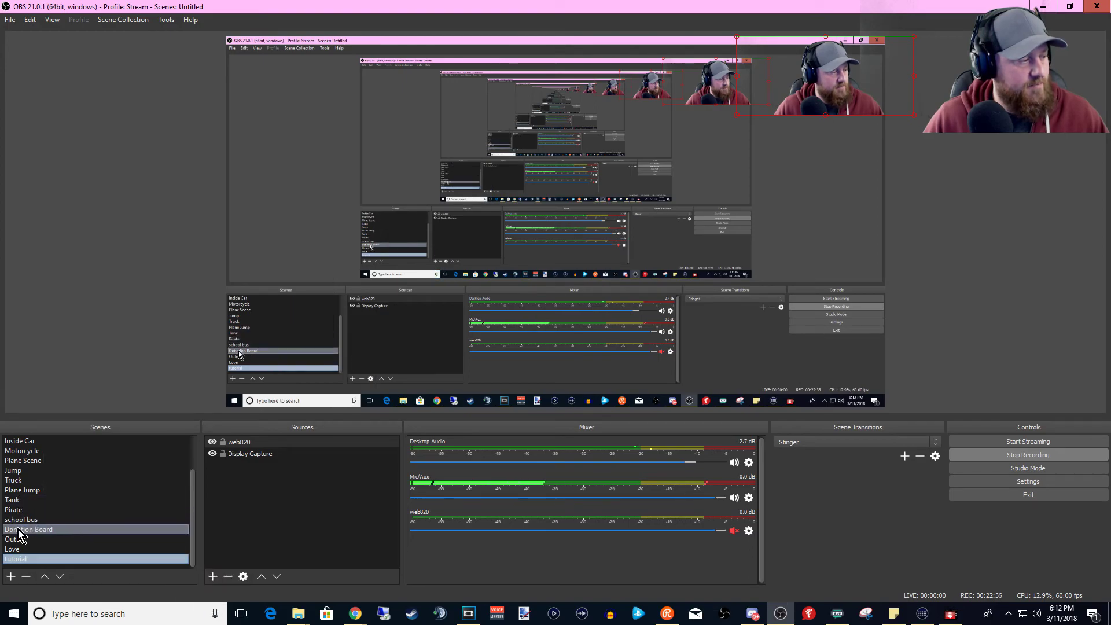
- Test the snap transition again by switching to the BRB scene and on to Side Stream
scroll(28, 509, up, 2)
click(40, 468)
click(41, 449)
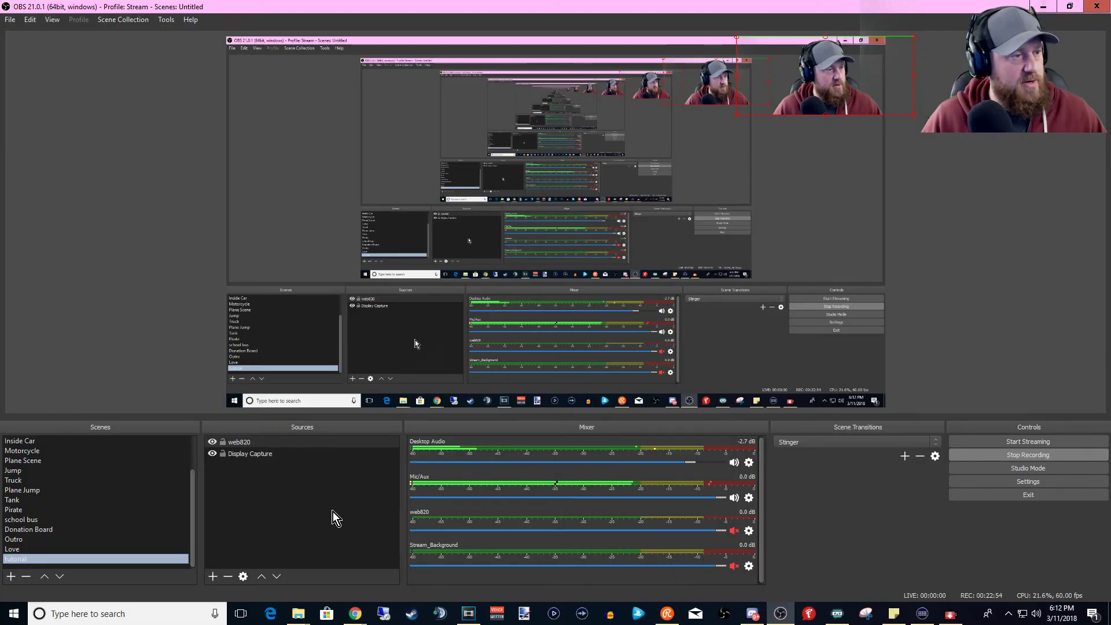
- Set the Stinger's transition point to frame 30 and switch to the Main Stream scene to test it
click(936, 456)
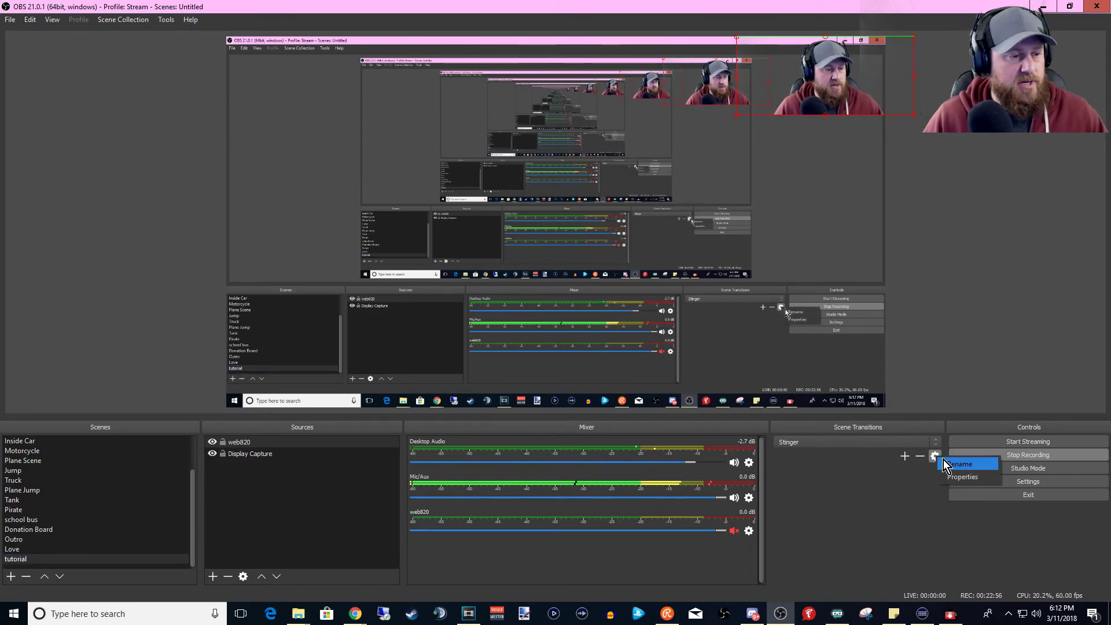
click(956, 480)
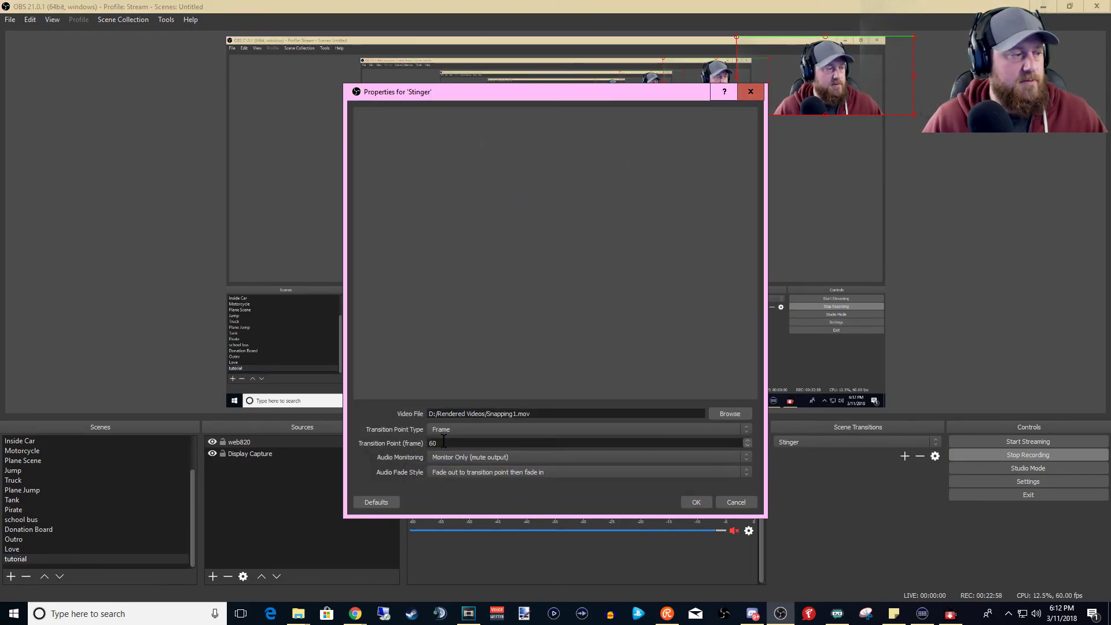
text(30)
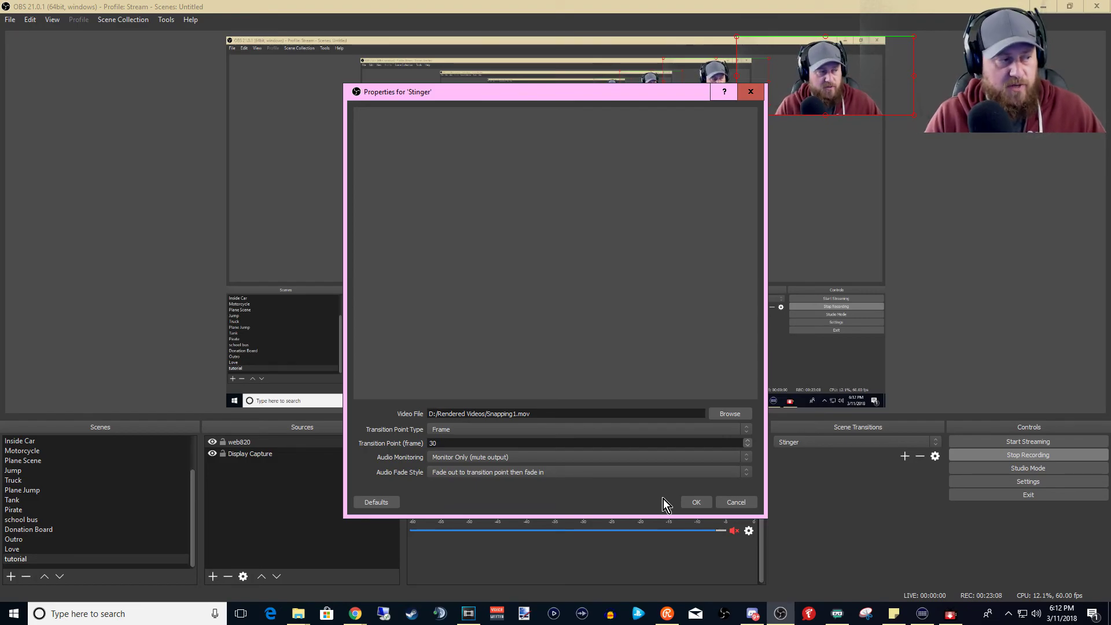
click(697, 501)
scroll(98, 509, up, 2)
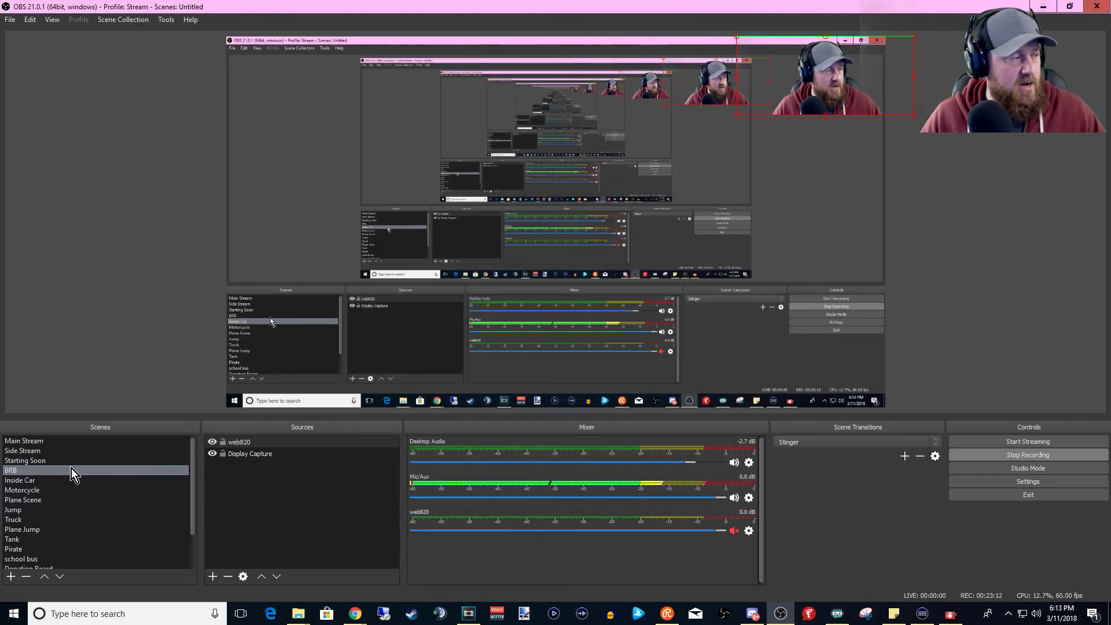
click(47, 441)
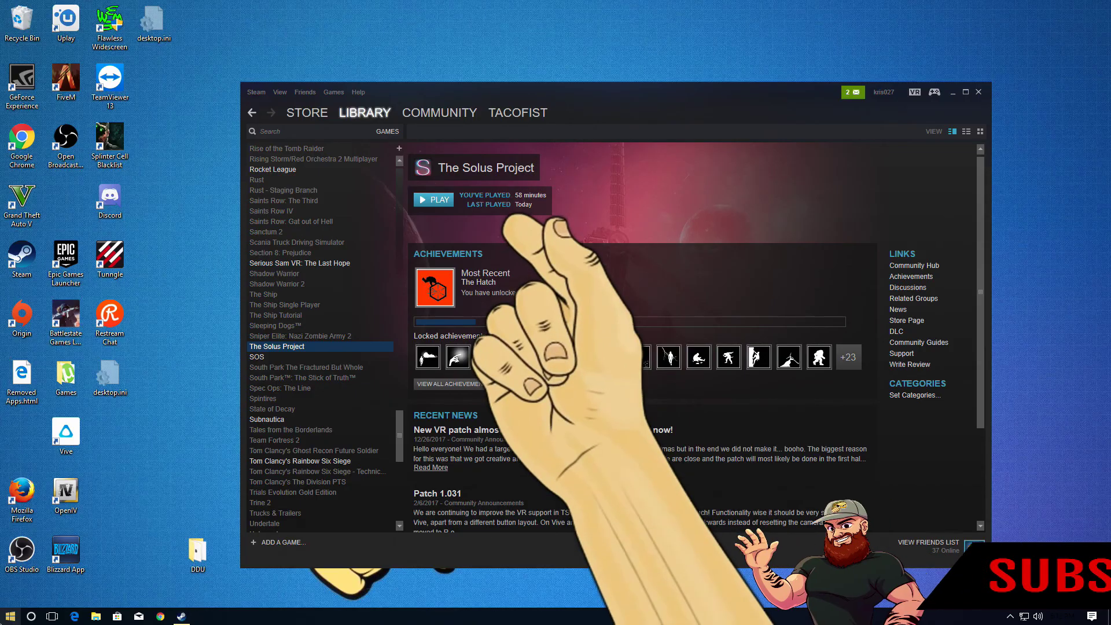